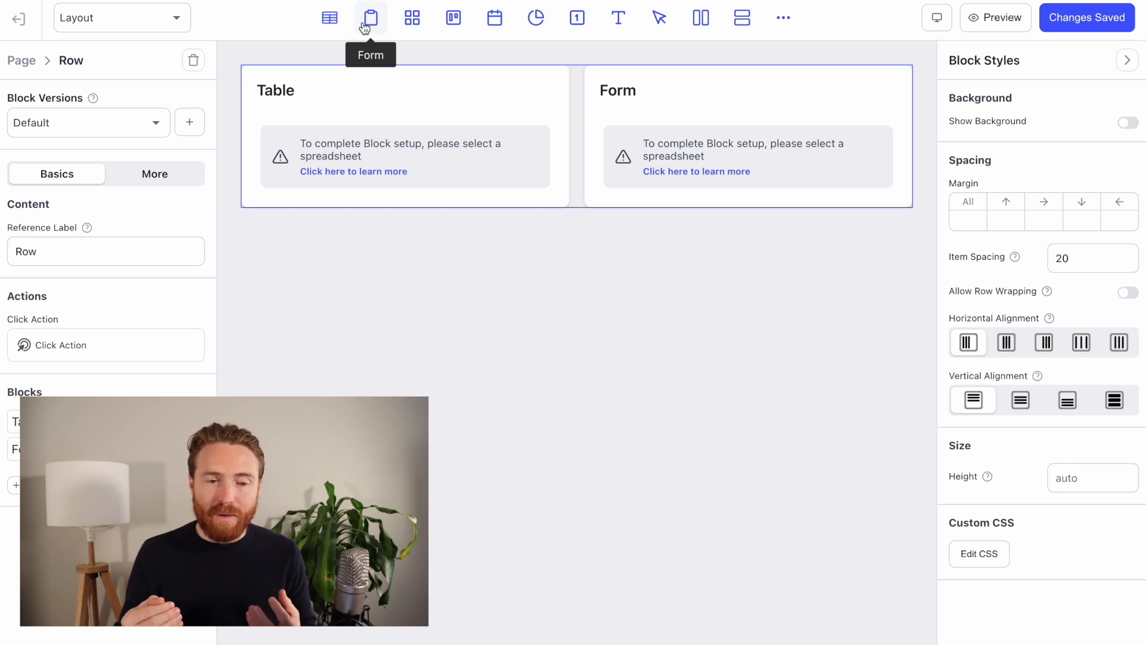
Step: Connect the Table block to the Products spreadsheet and complete its setup
click(478, 111)
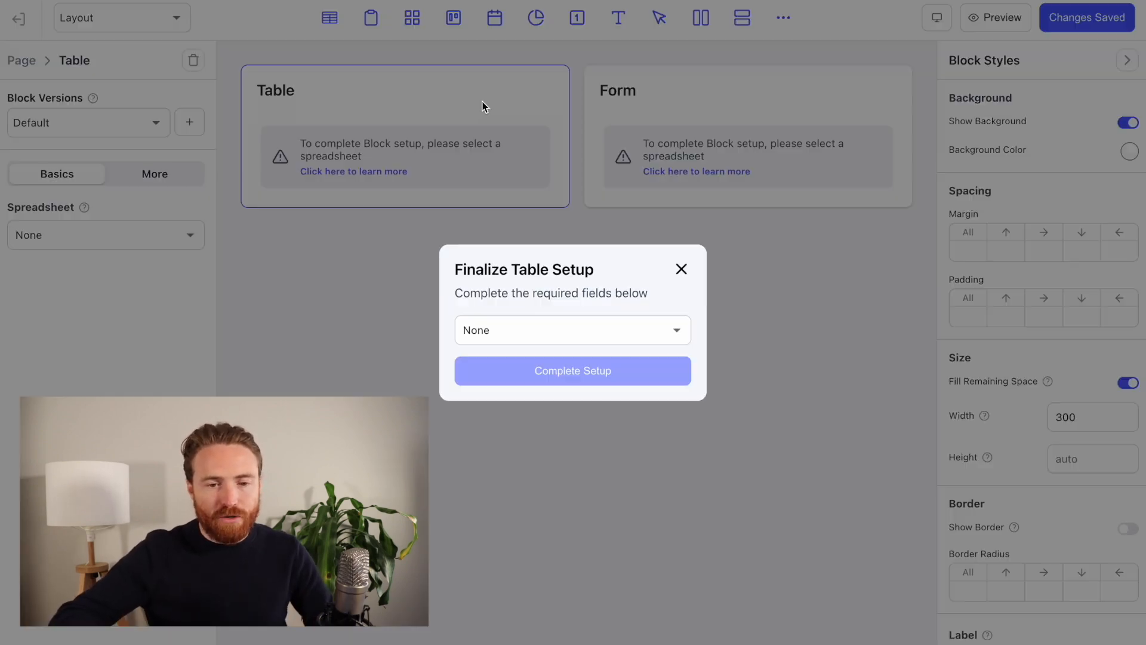
click(517, 333)
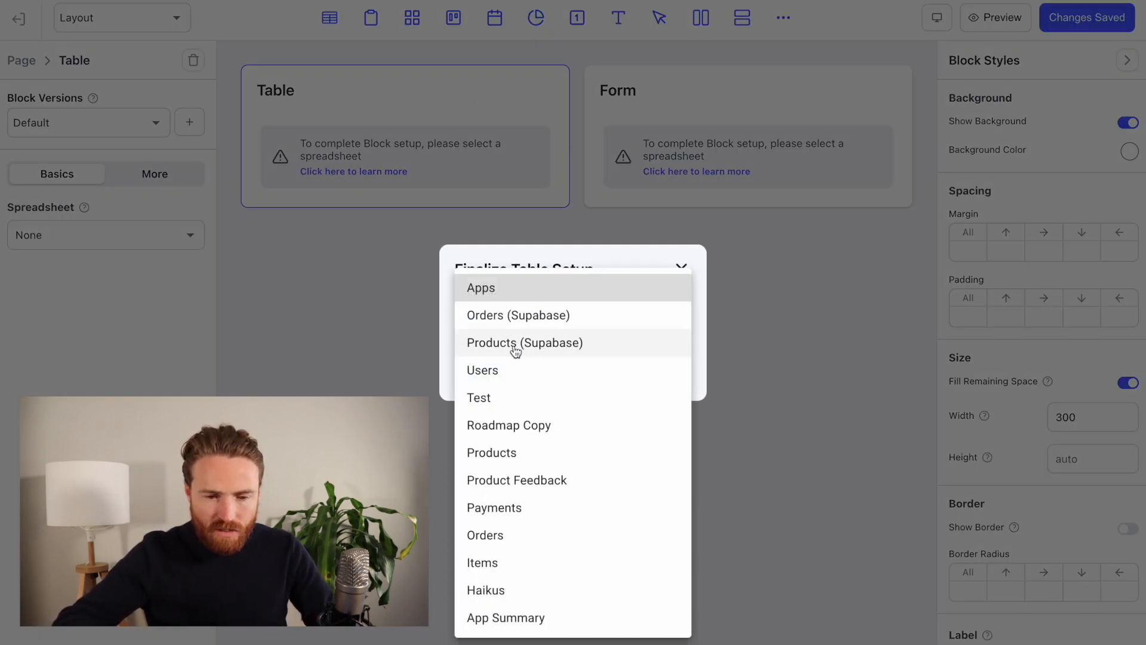
click(519, 456)
click(578, 375)
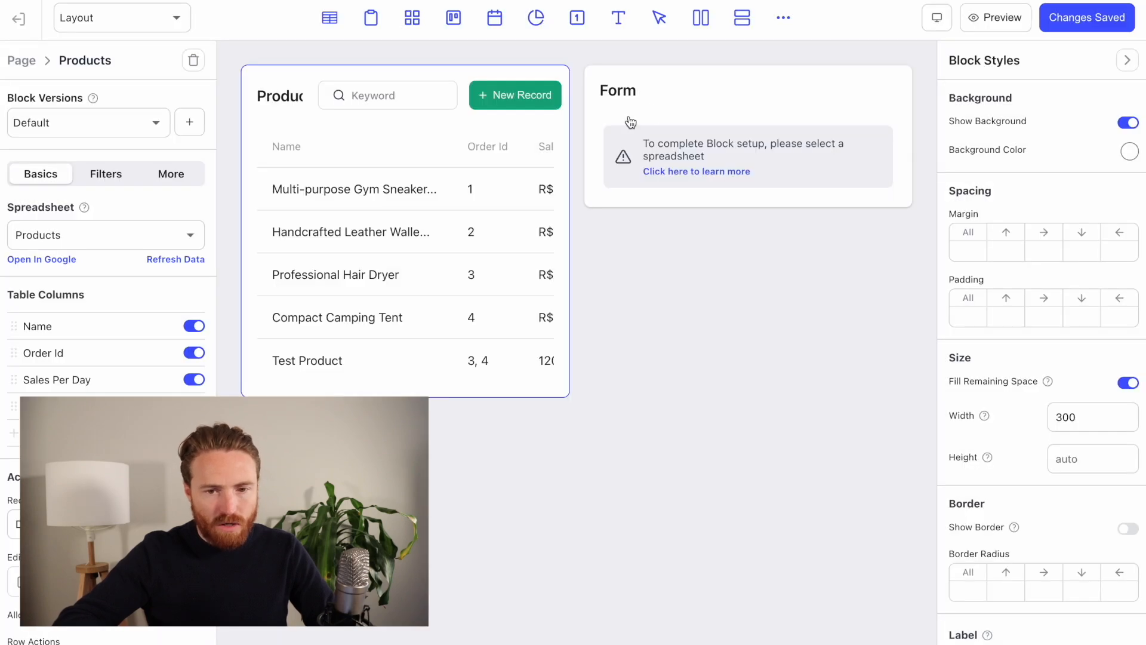
Step: Connect the Form block to the Products spreadsheet in Create mode and complete its setup
click(675, 101)
click(584, 325)
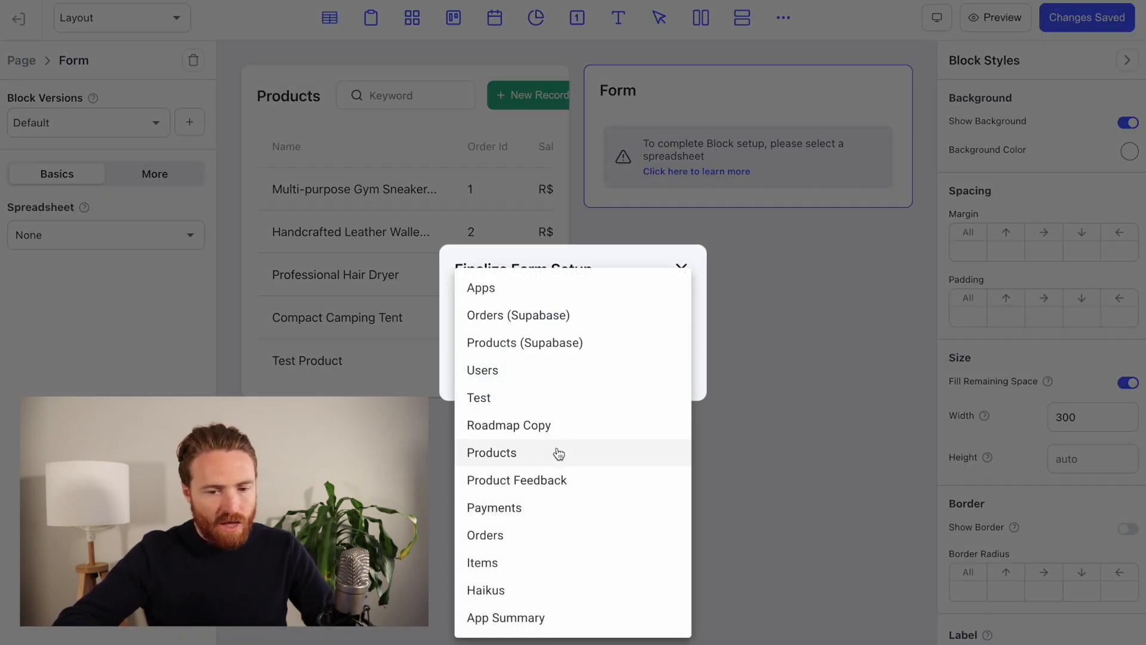
click(557, 453)
click(581, 358)
click(560, 420)
click(568, 399)
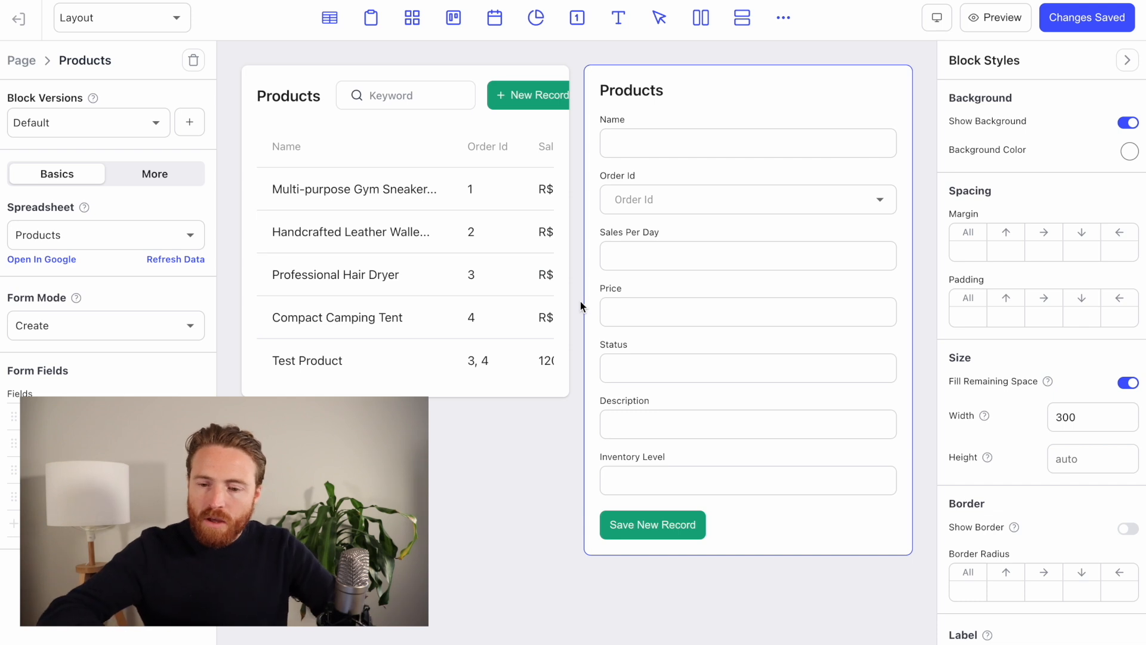
Step: Turn off Fill Remaining Space for the form, set its width to 250, and check the layout on a wider canvas
click(1128, 385)
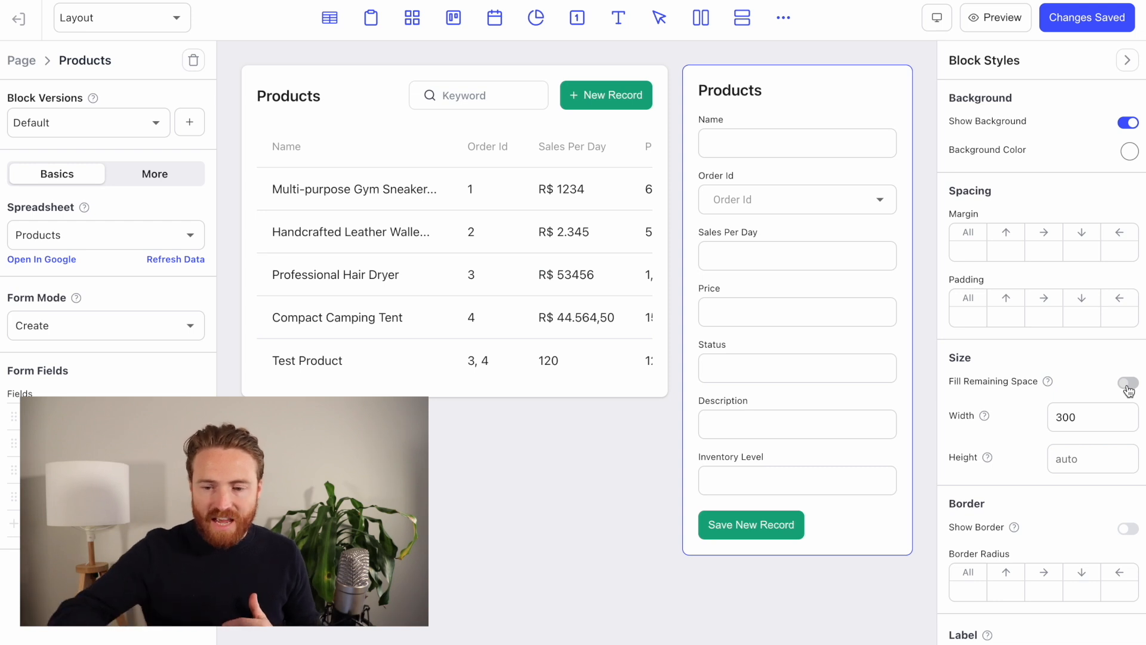
double_click(1060, 417)
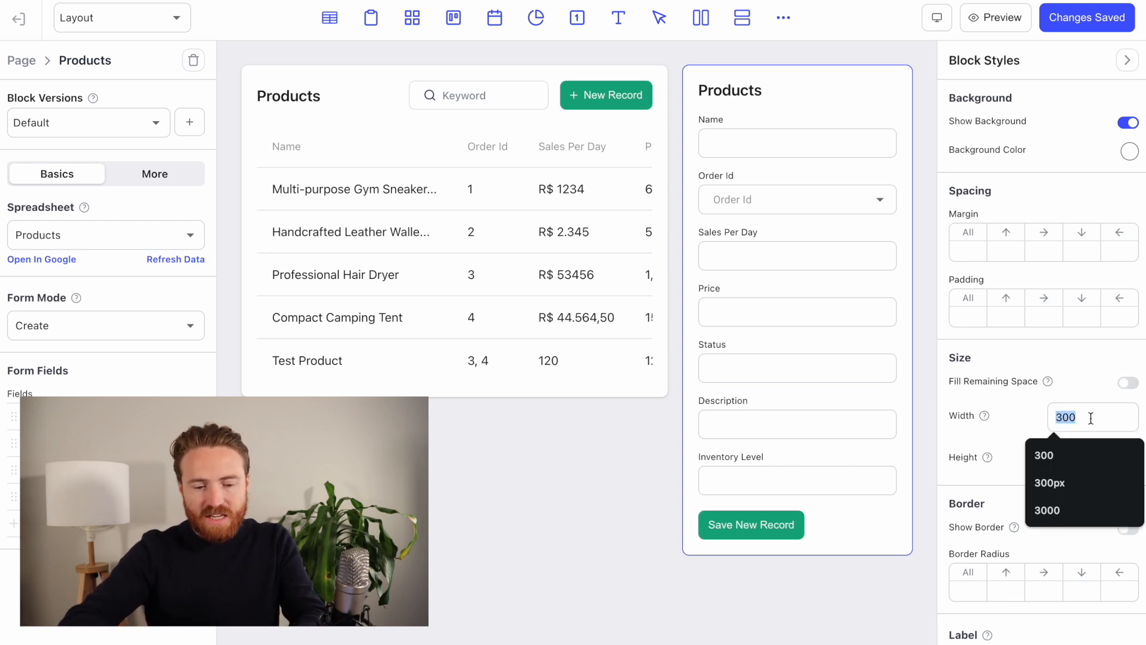
text(250)
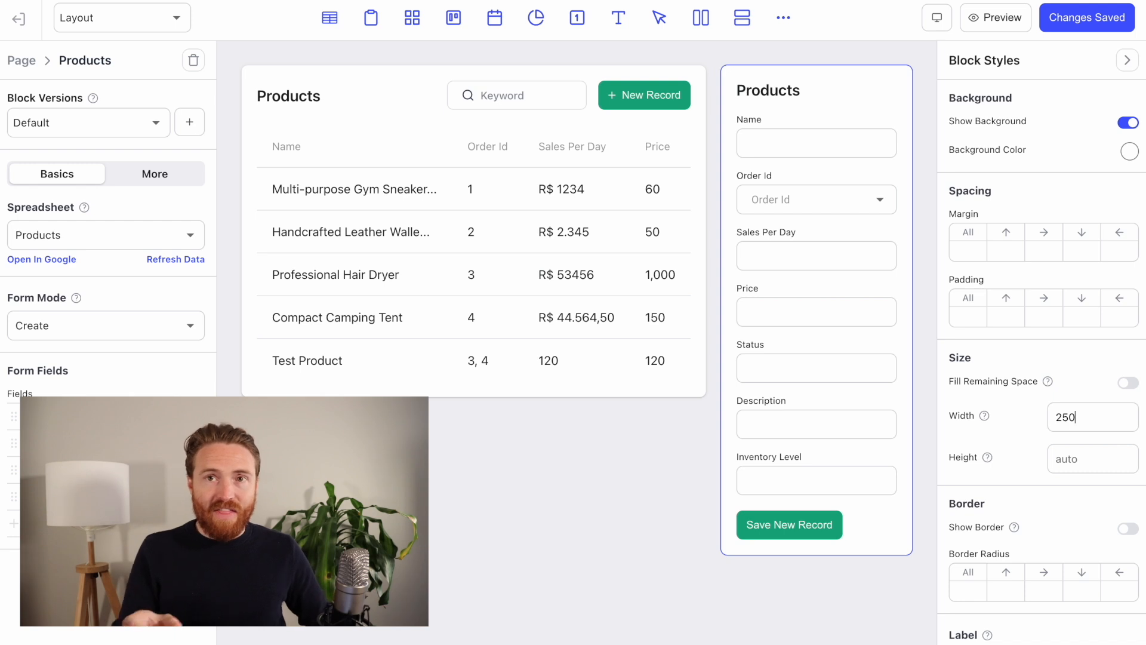
click(1127, 62)
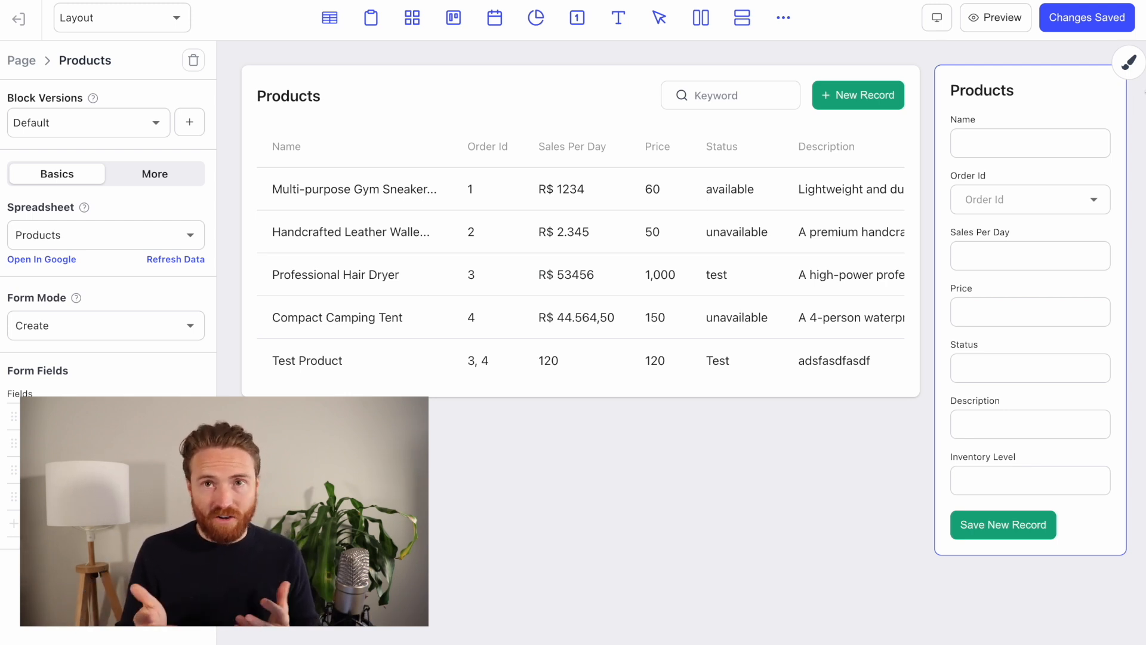
click(1124, 60)
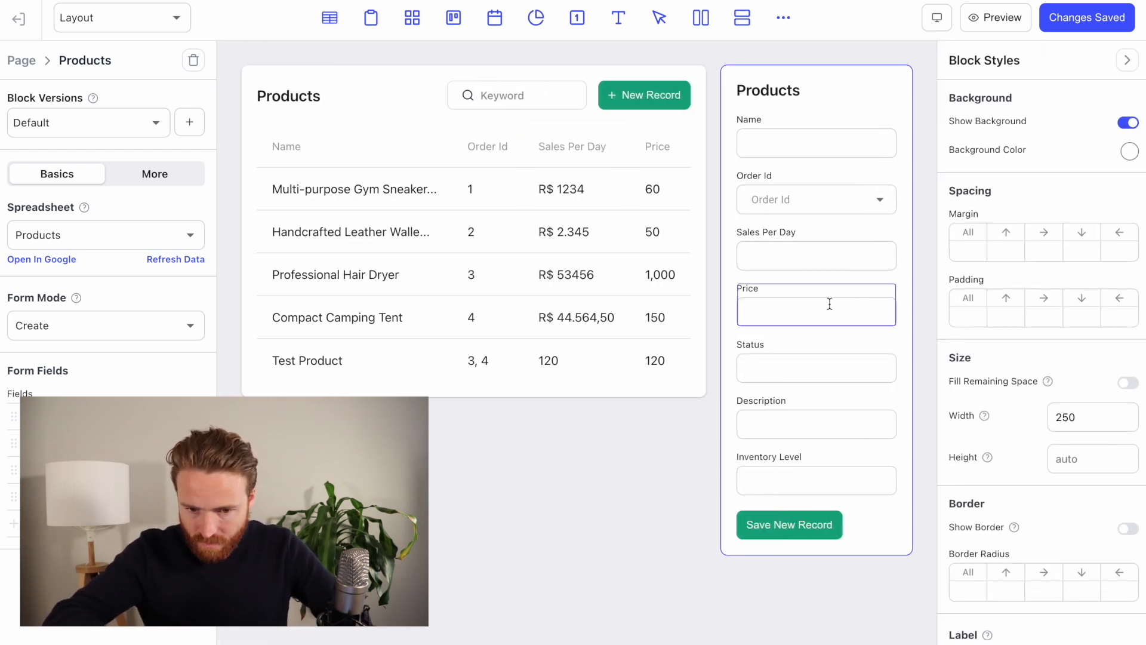
Step: Turn on Allow Row Wrapping for the row that holds the table and form
click(712, 272)
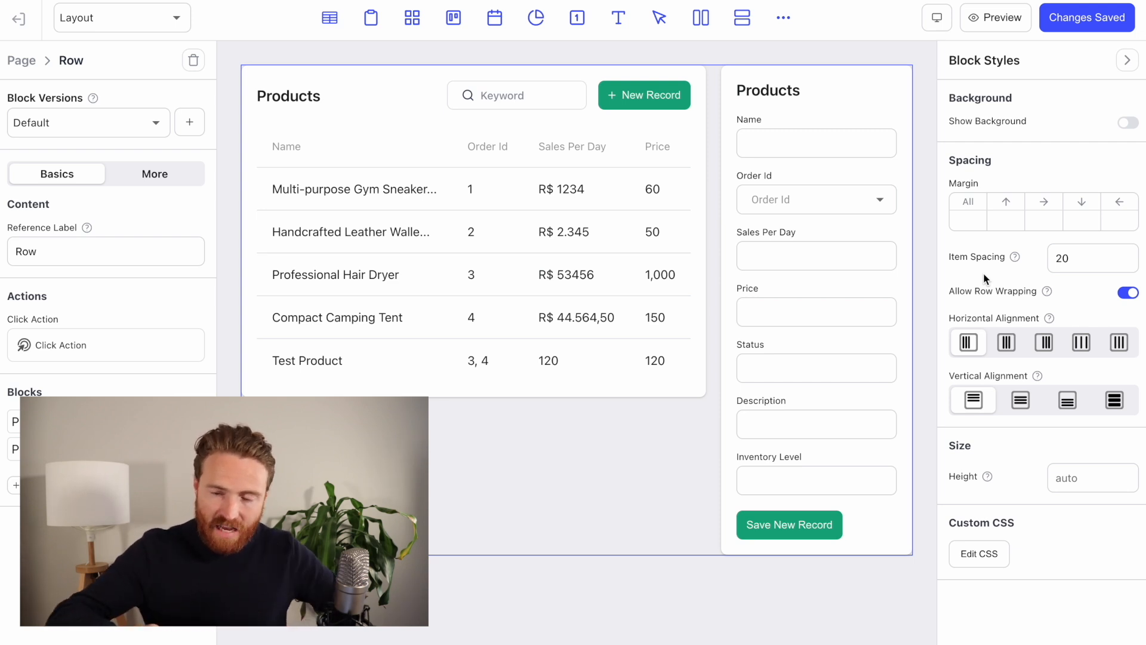
Step: Switch the table's Fill Remaining Space off and back on to compare its width behaviour
click(694, 83)
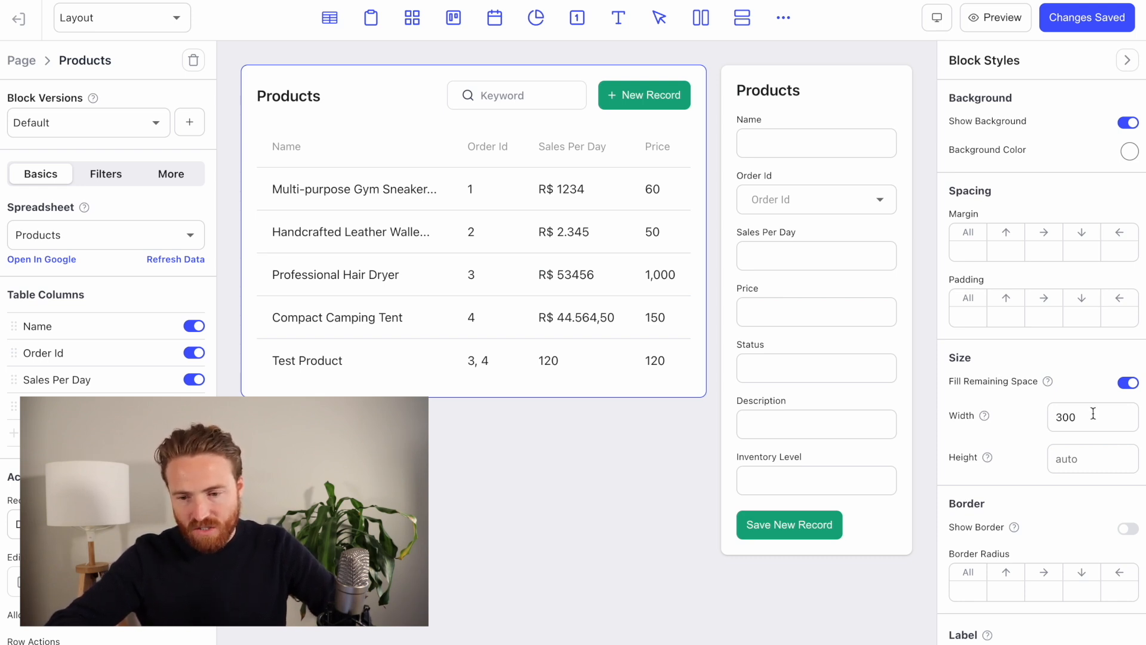
click(1124, 385)
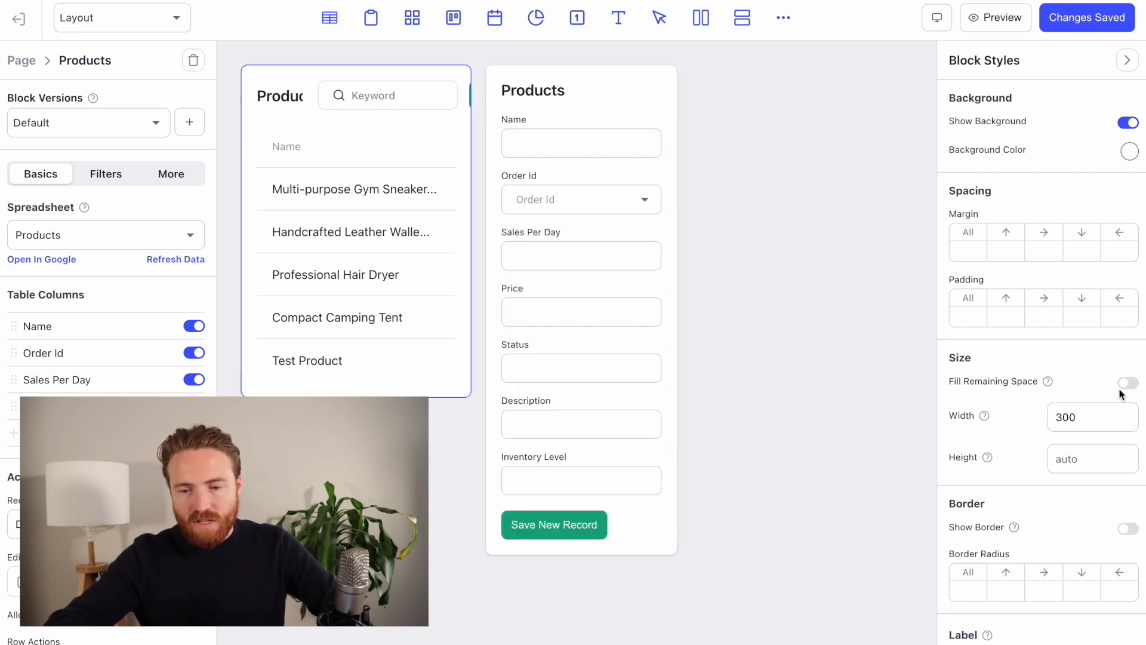
drag(1057, 416, 1091, 416)
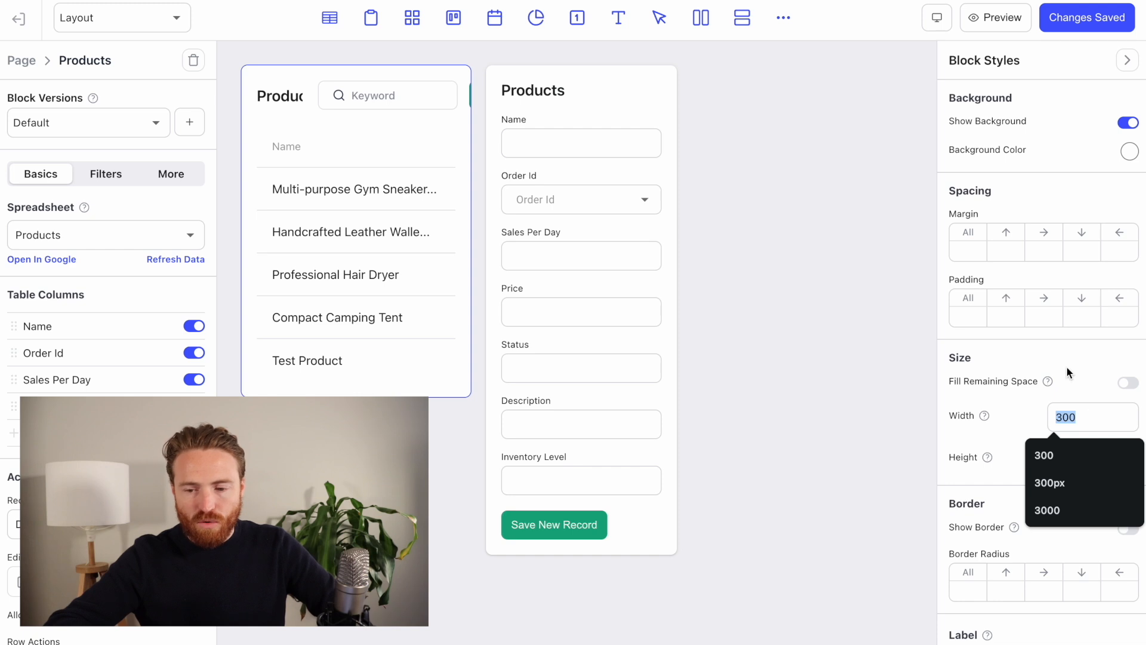
click(1069, 385)
click(1125, 383)
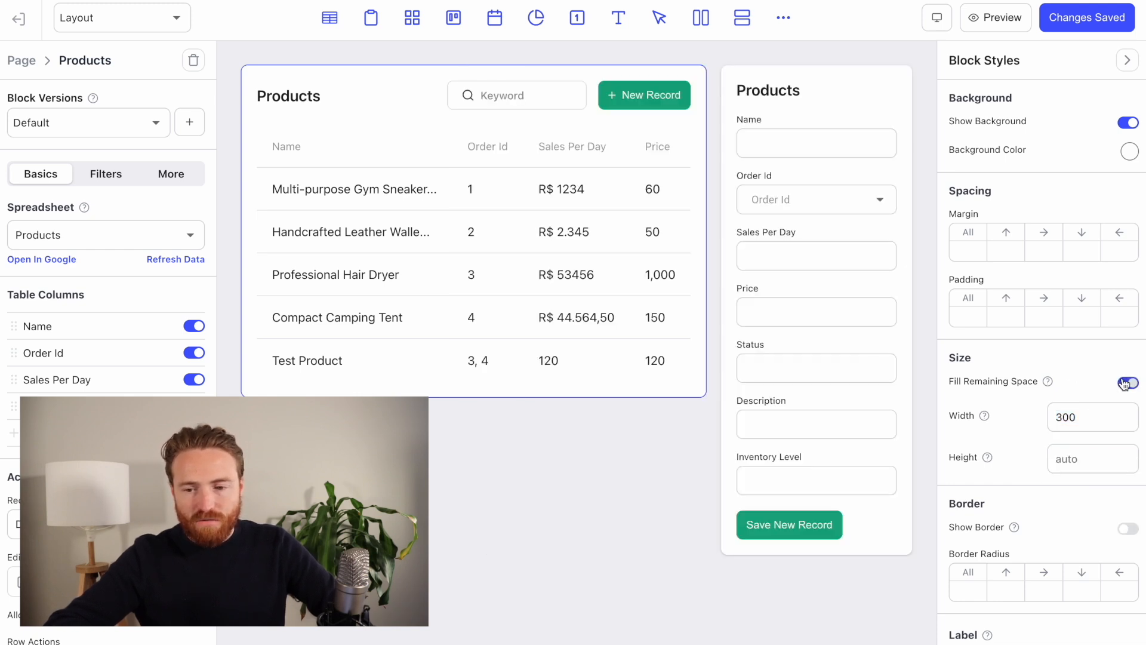
drag(1055, 416, 1082, 417)
click(1080, 399)
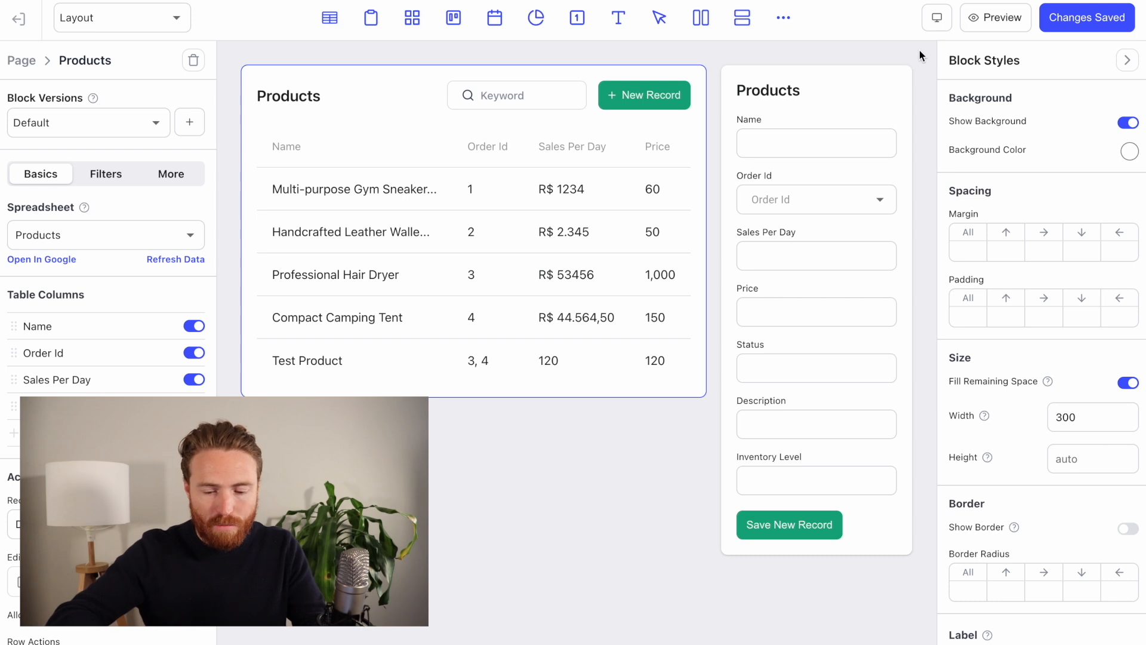
Step: Open the browser's developer console and narrow the page to examine how the row wraps
key(super+alt+j)
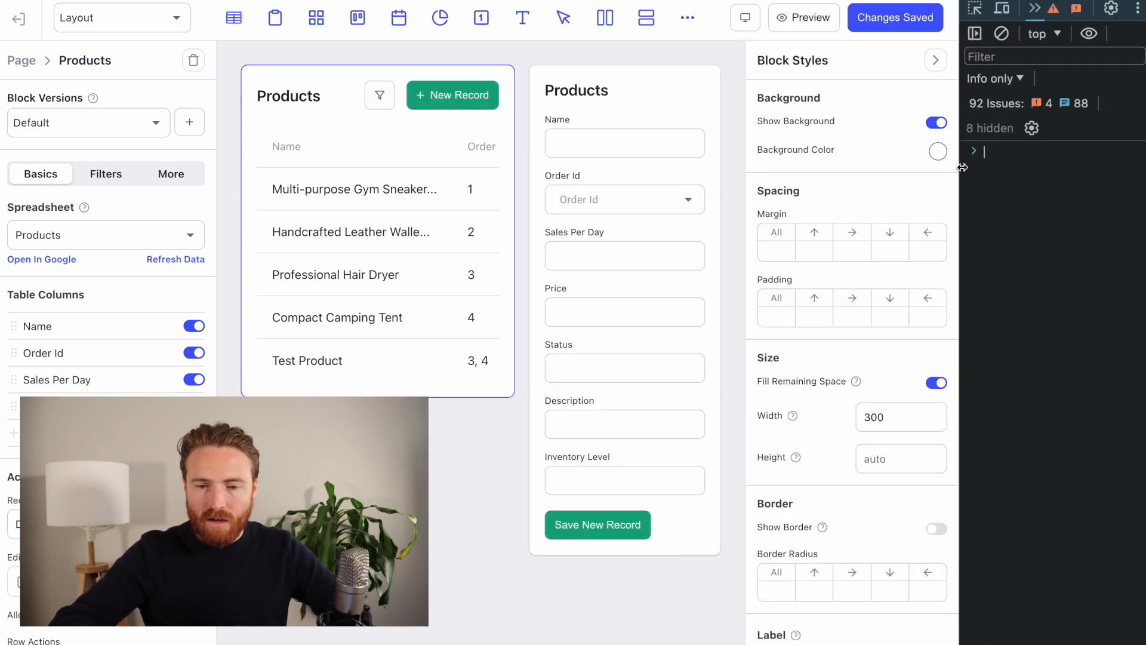
drag(962, 170, 925, 174)
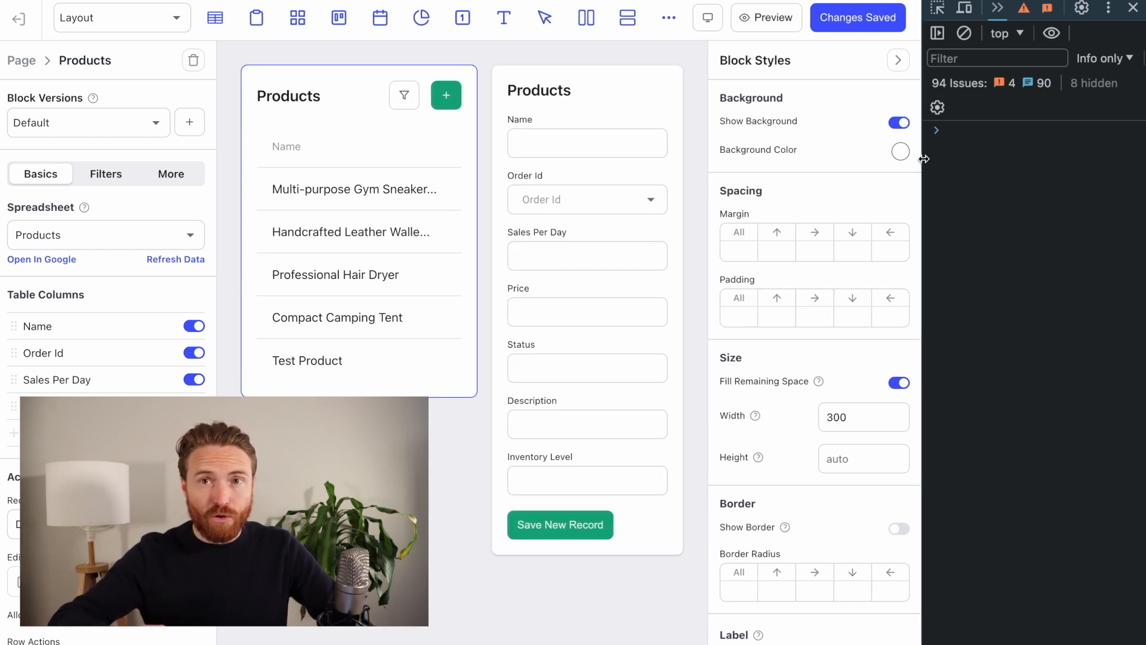
drag(923, 158, 914, 158)
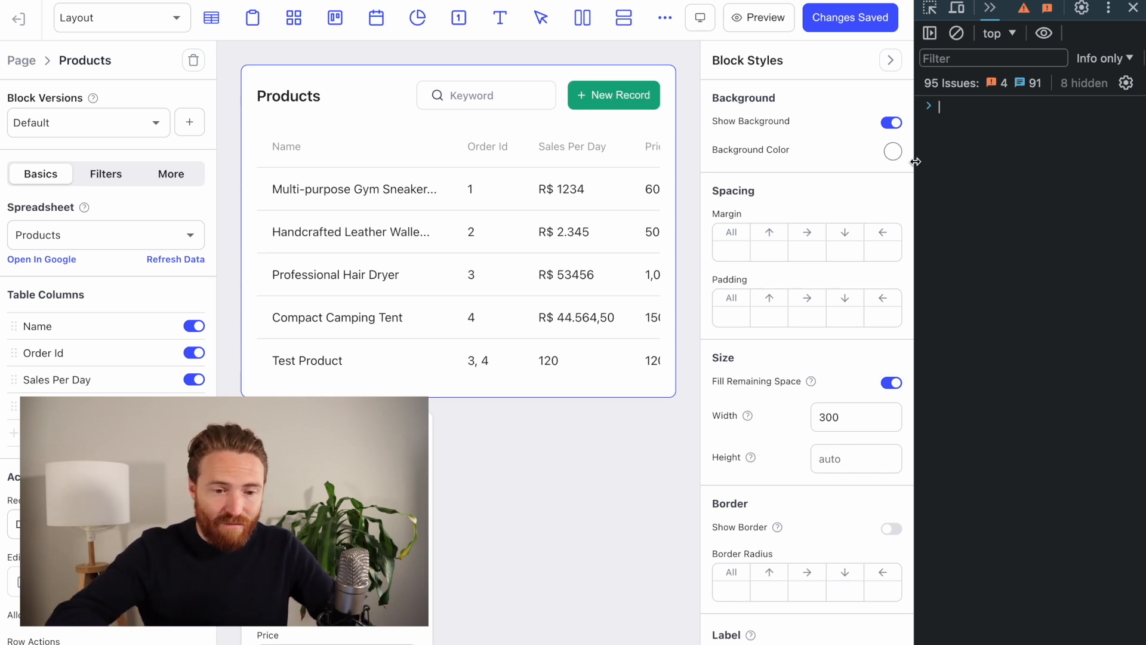
scroll(474, 452, down, 5)
scroll(474, 453, up, 5)
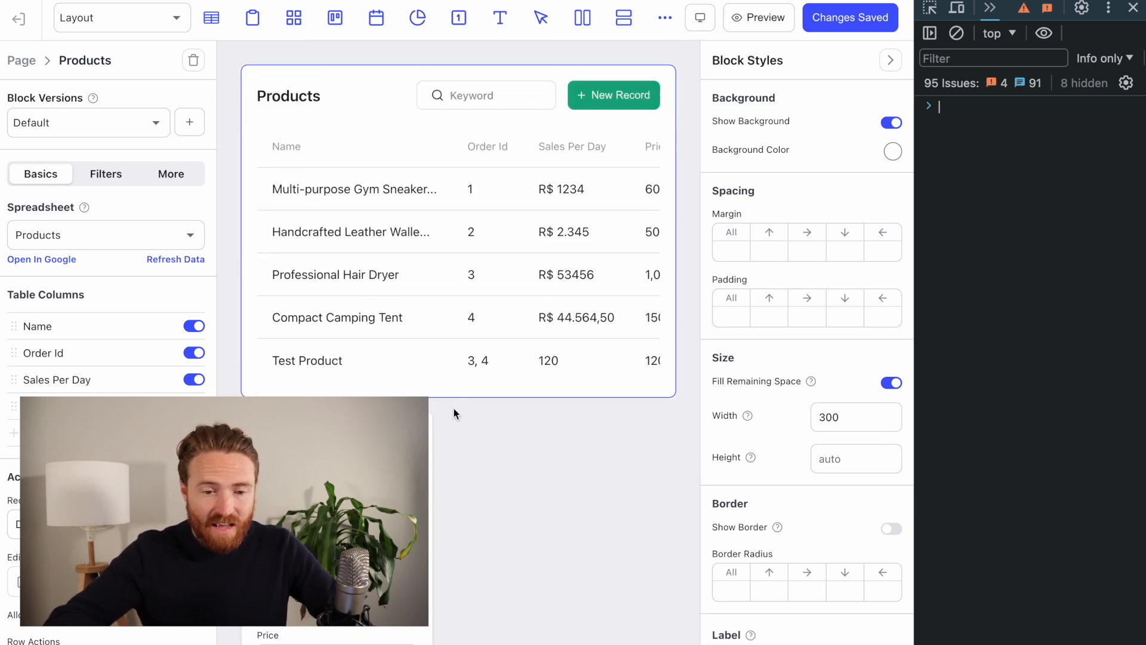
Step: Turn on Fill Remaining Space for the form and restore the full page width by closing the developer console
click(358, 507)
scroll(358, 507, down, 5)
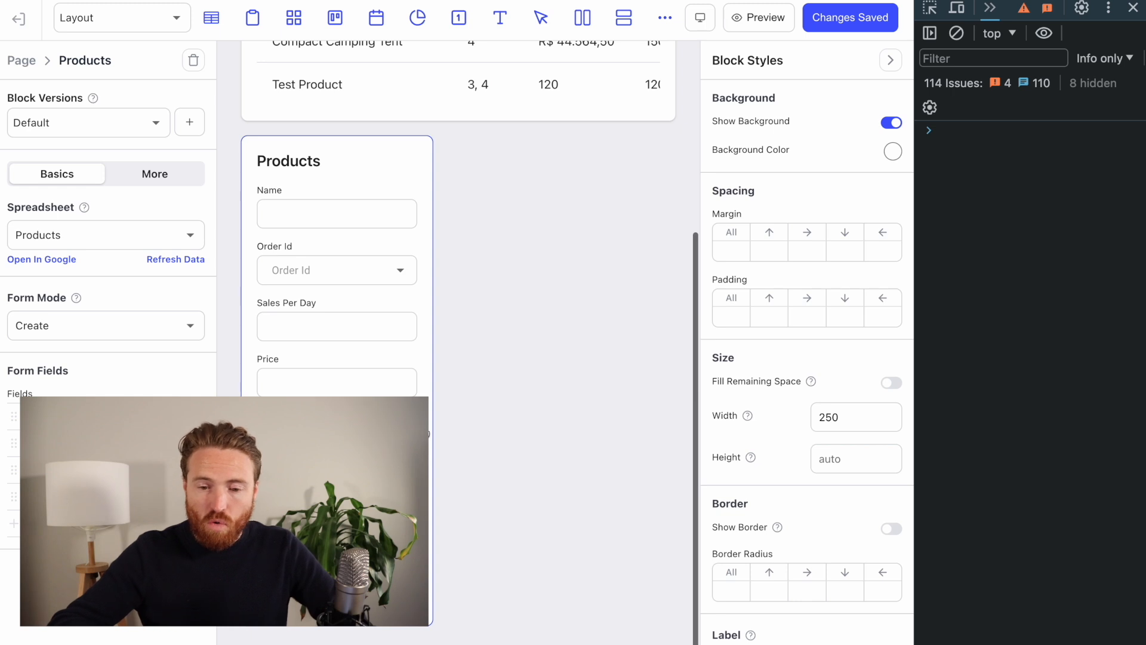
click(890, 385)
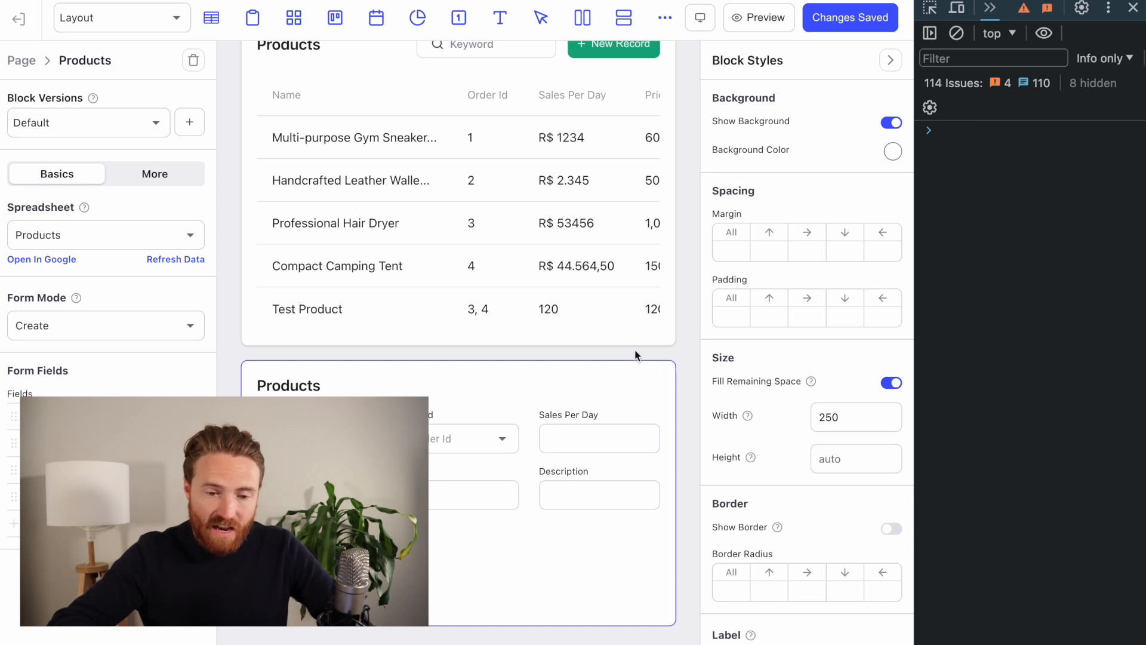
scroll(601, 392, up, 1)
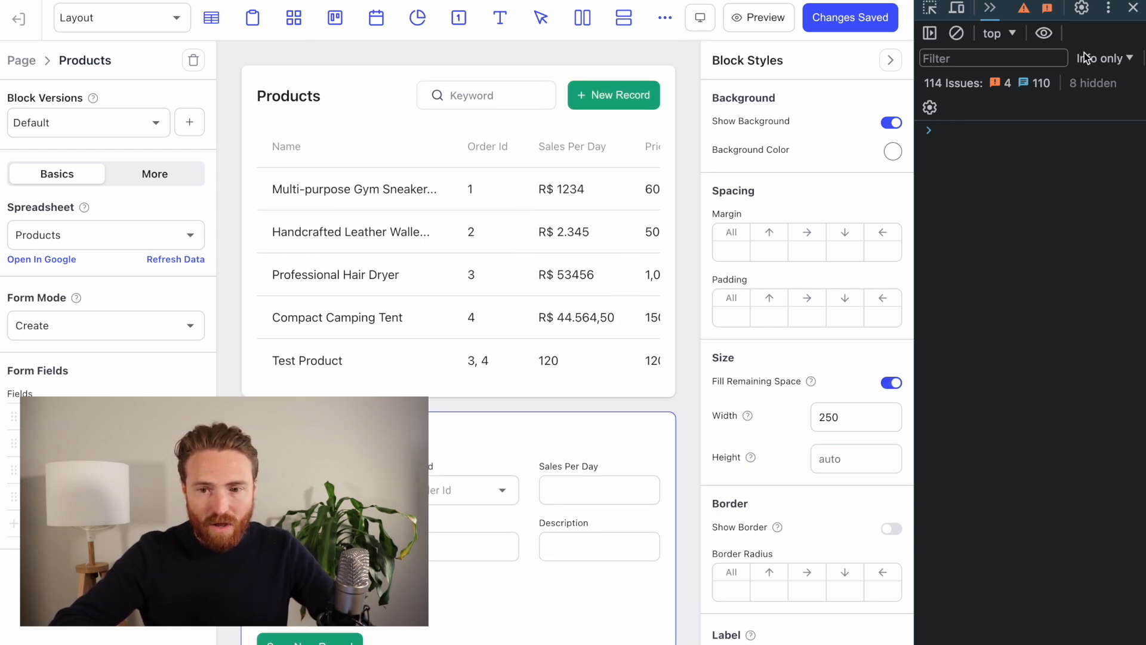
drag(918, 146, 1065, 146)
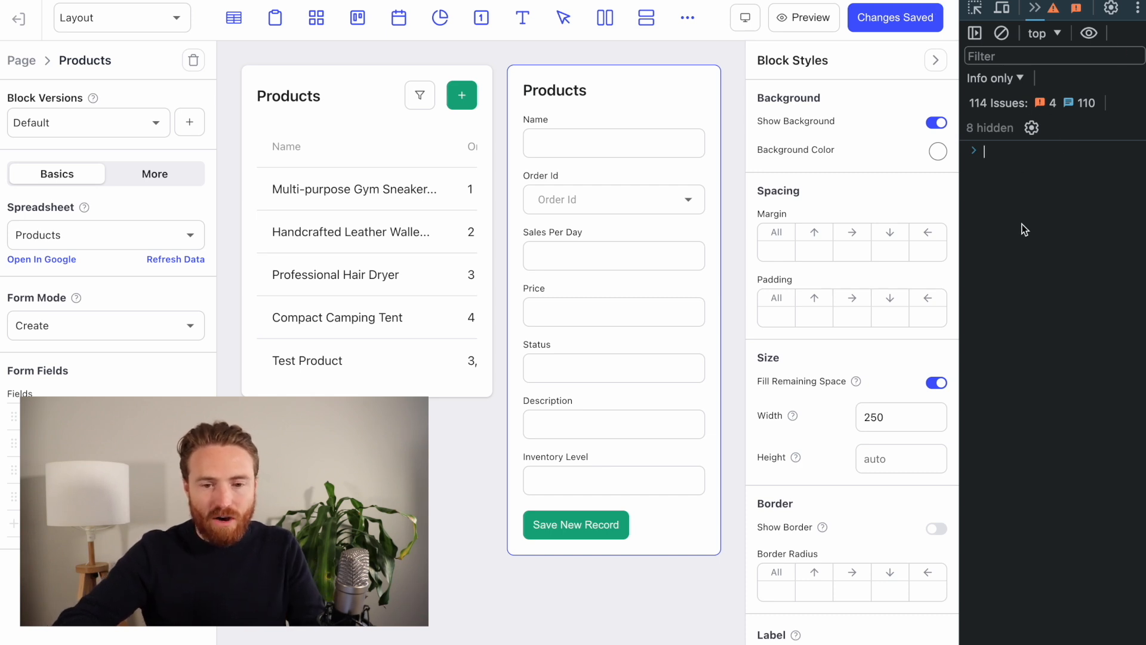
key(super+alt+i)
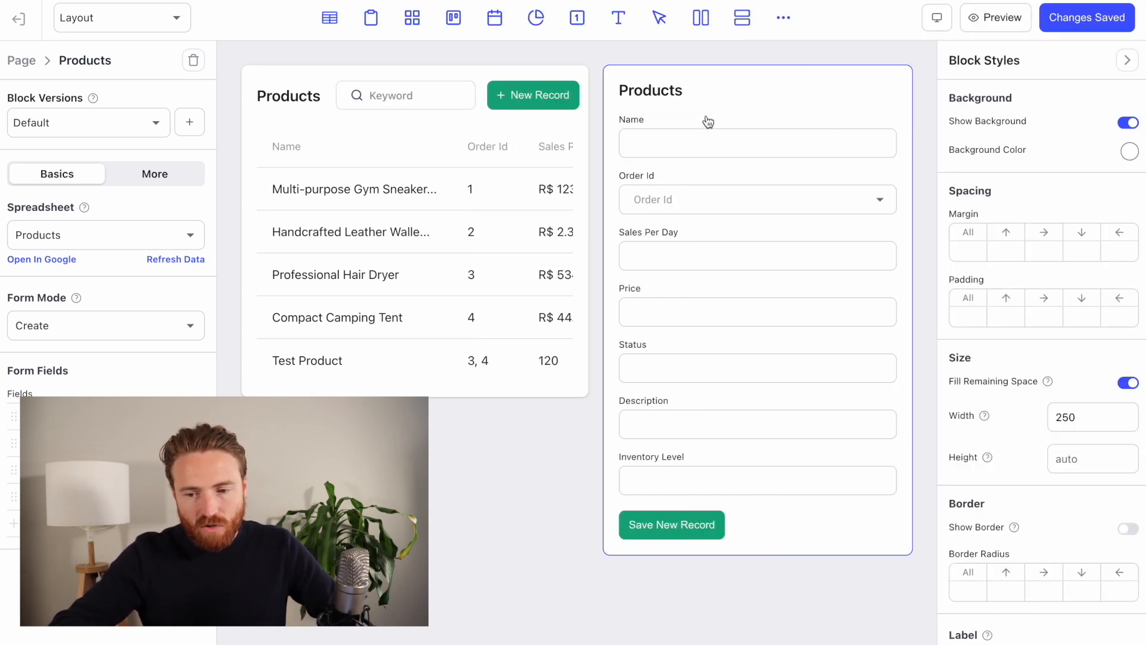
Step: Set the products table's width to 400, and increase it to 500
click(563, 72)
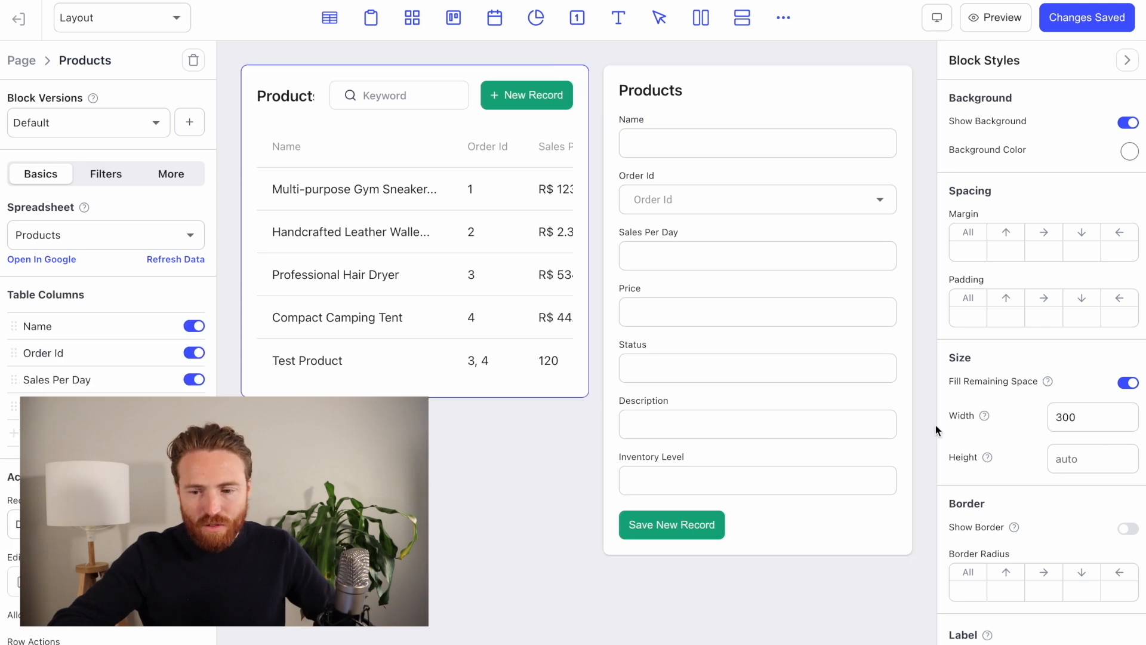
double_click(1090, 411)
text(400)
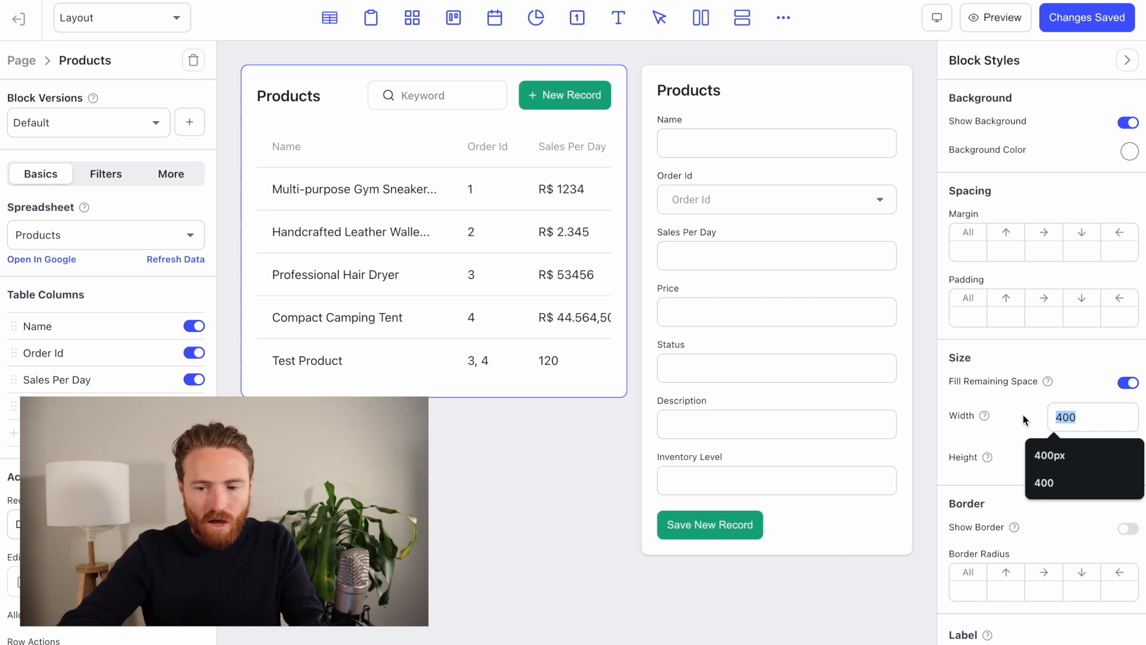
text(500)
click(1018, 357)
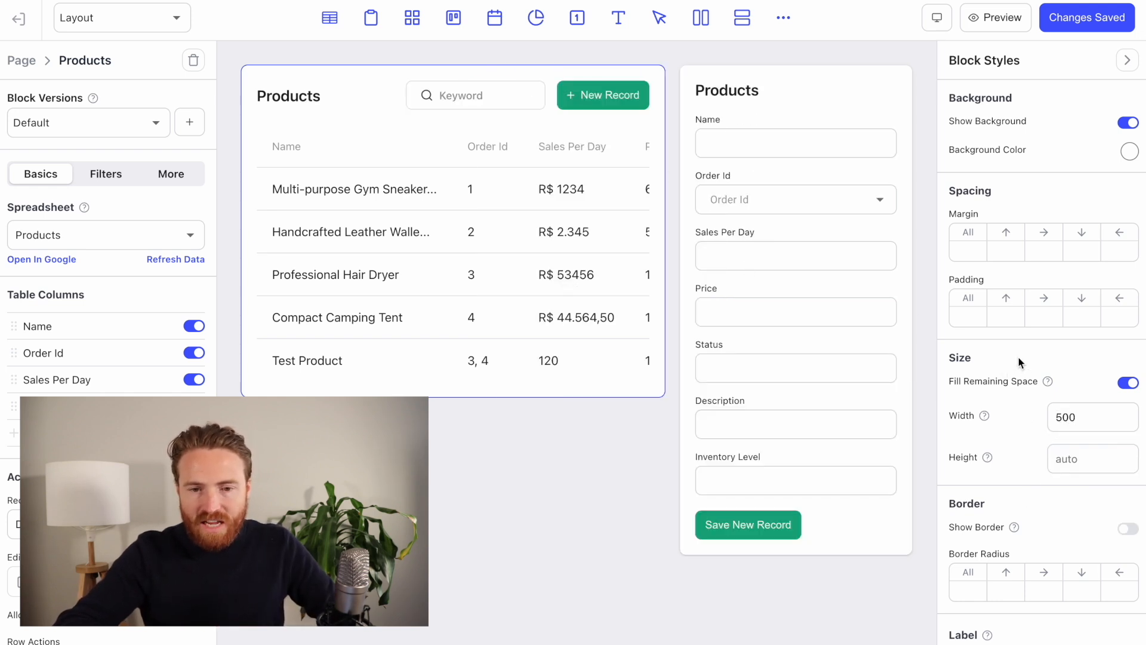
Step: Set the products form's width to 200
click(781, 81)
double_click(1088, 415)
text(200)
click(1059, 374)
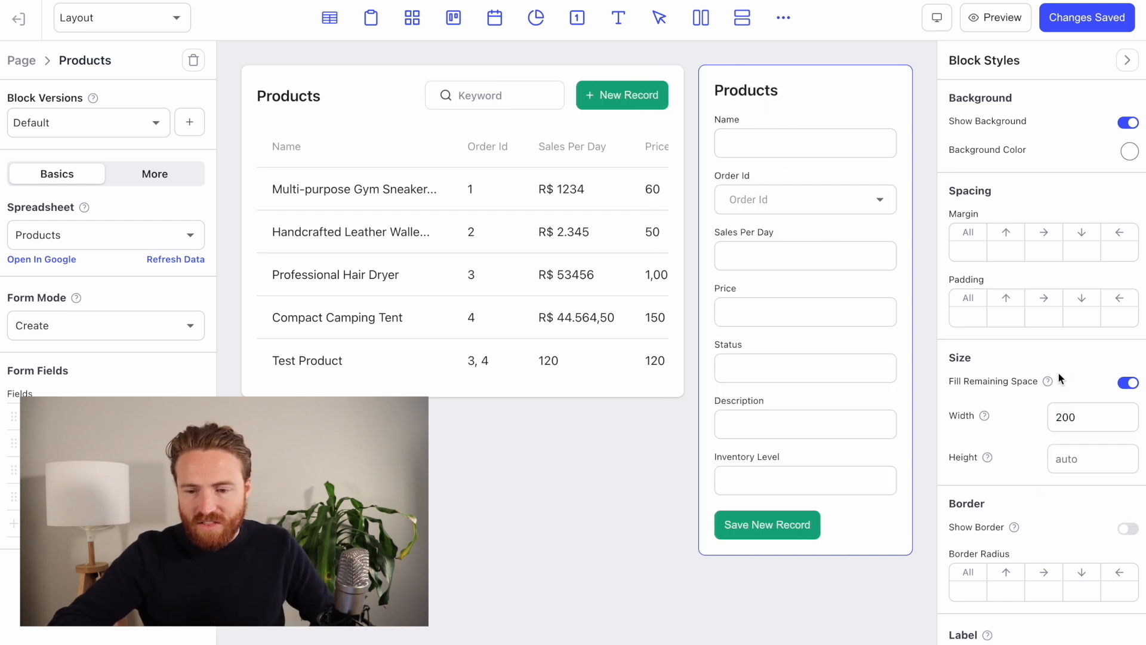
Step: Check how the table and form share the row with the block styles hidden and the page narrowed by the developer console
click(544, 78)
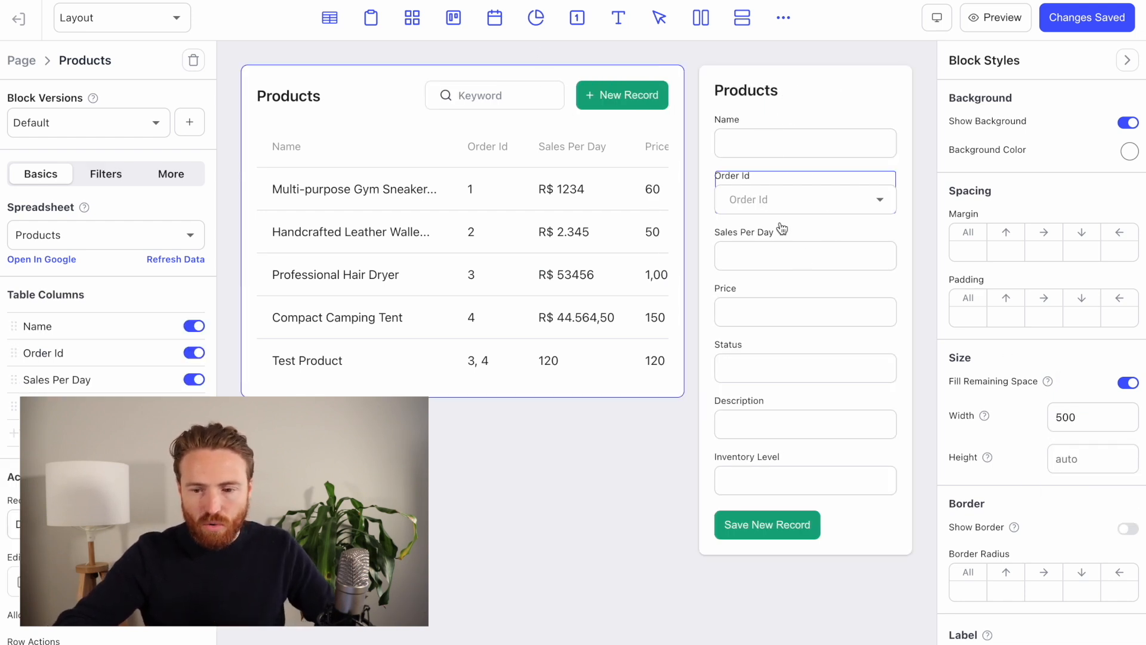
click(1128, 60)
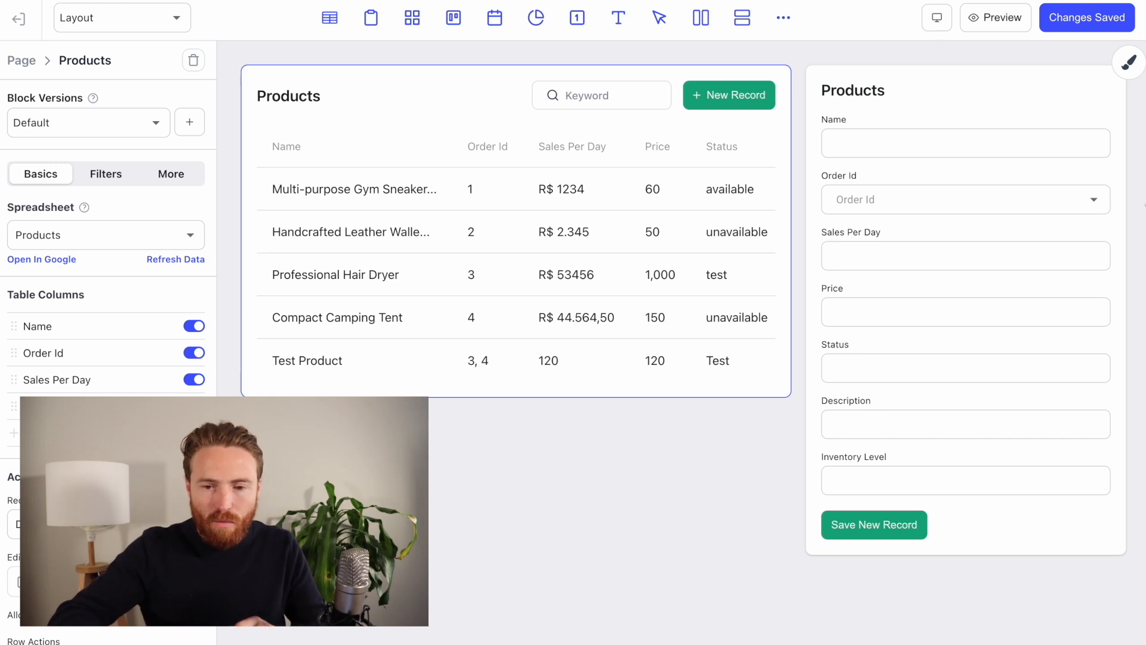
key(super+alt+j)
drag(961, 191, 847, 221)
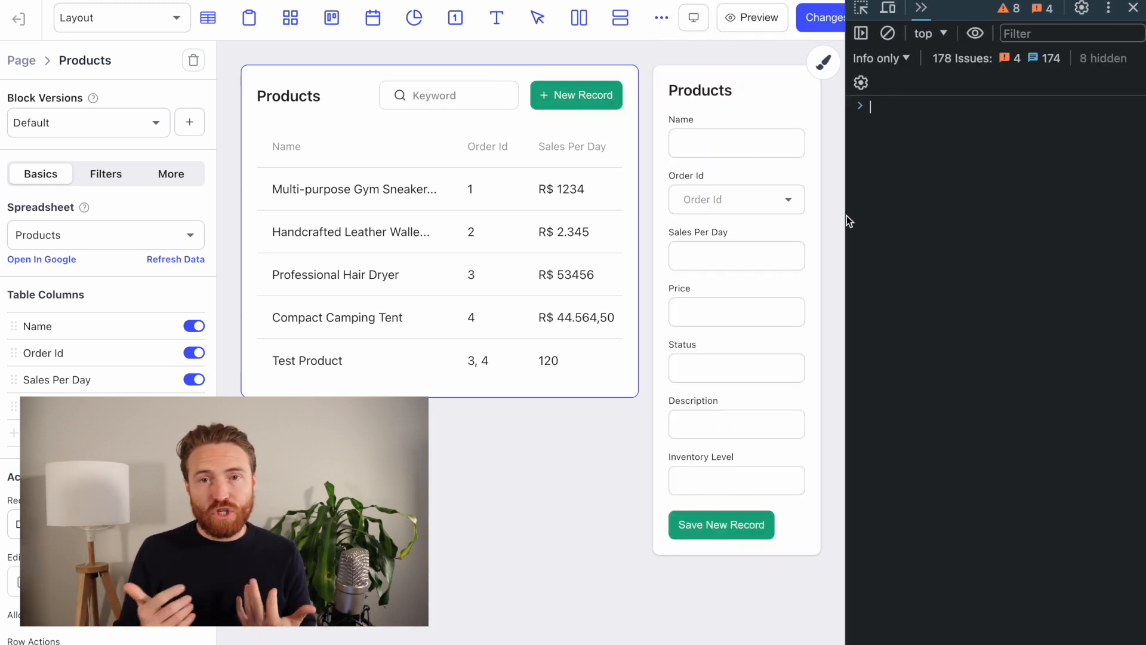
click(1132, 8)
Step: Review the row's wrapping and alignment styles and the table's size settings
click(793, 121)
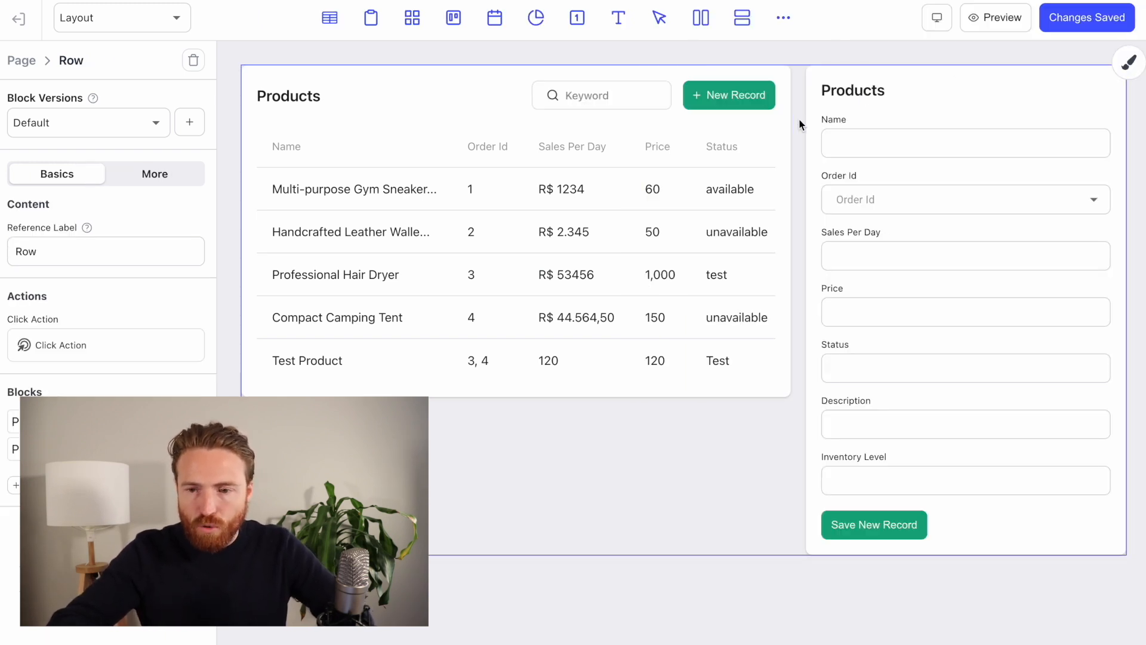
click(1130, 56)
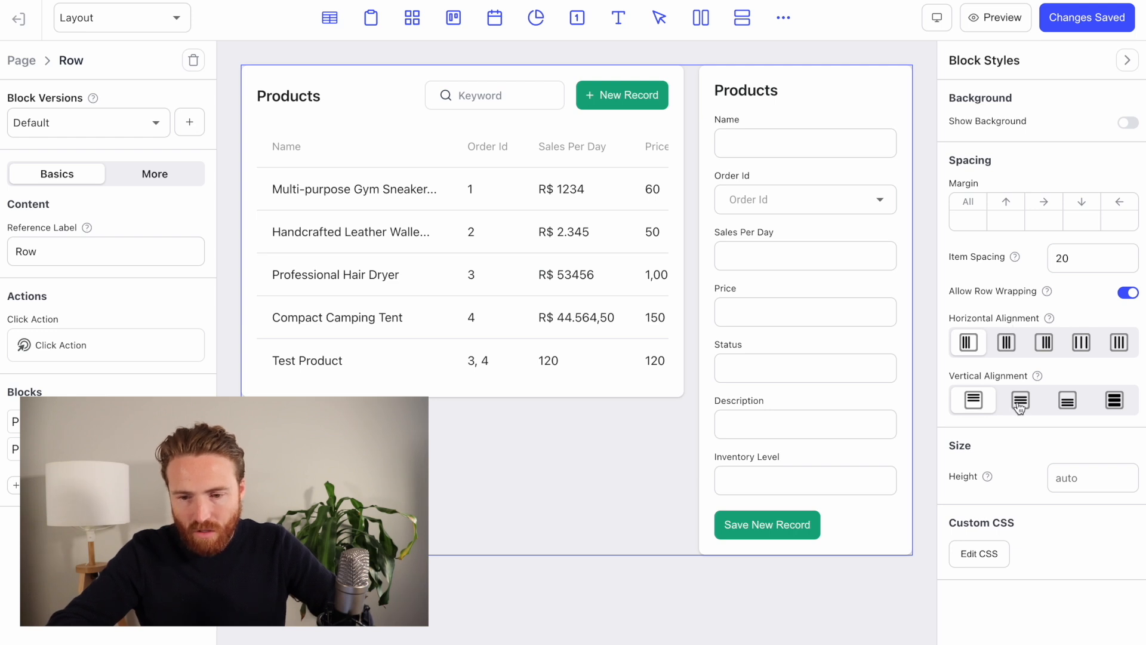
click(676, 86)
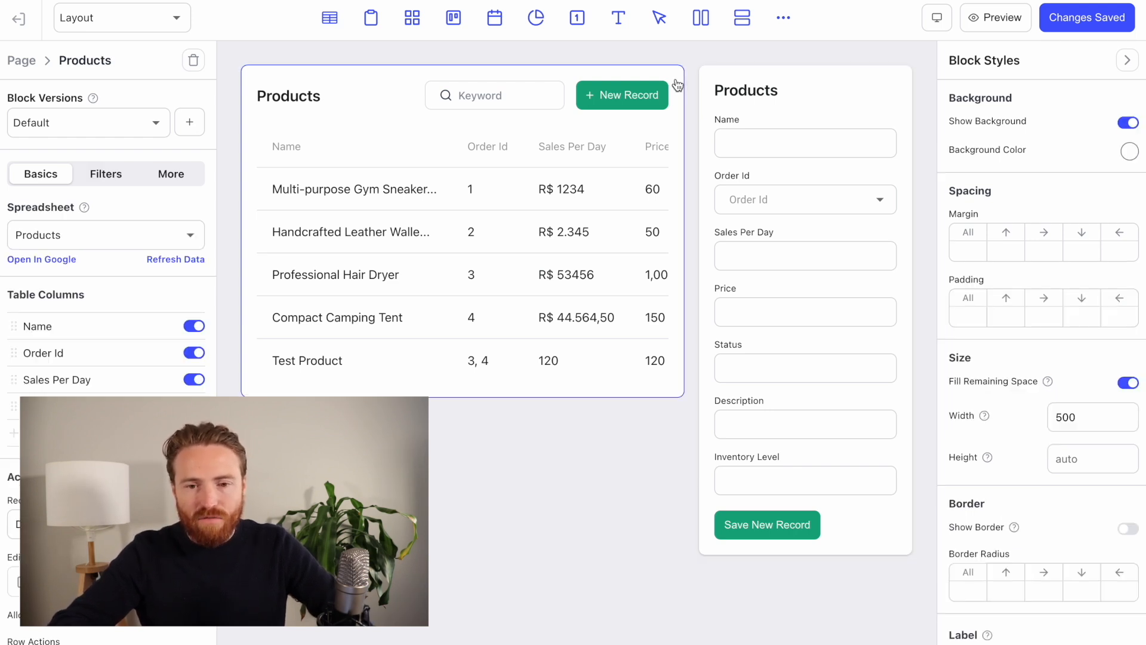
Step: Turn off Fill Remaining Space for both the products table and the products form, and set the table's width to 300
click(1127, 382)
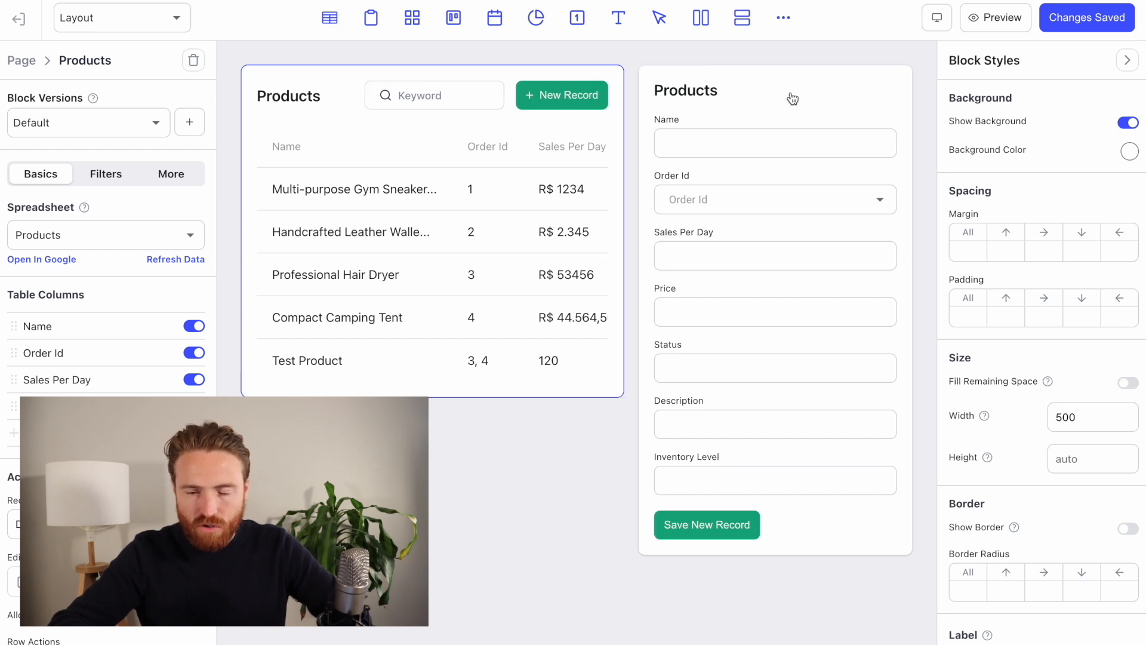
drag(1092, 409, 1026, 412)
text(30)
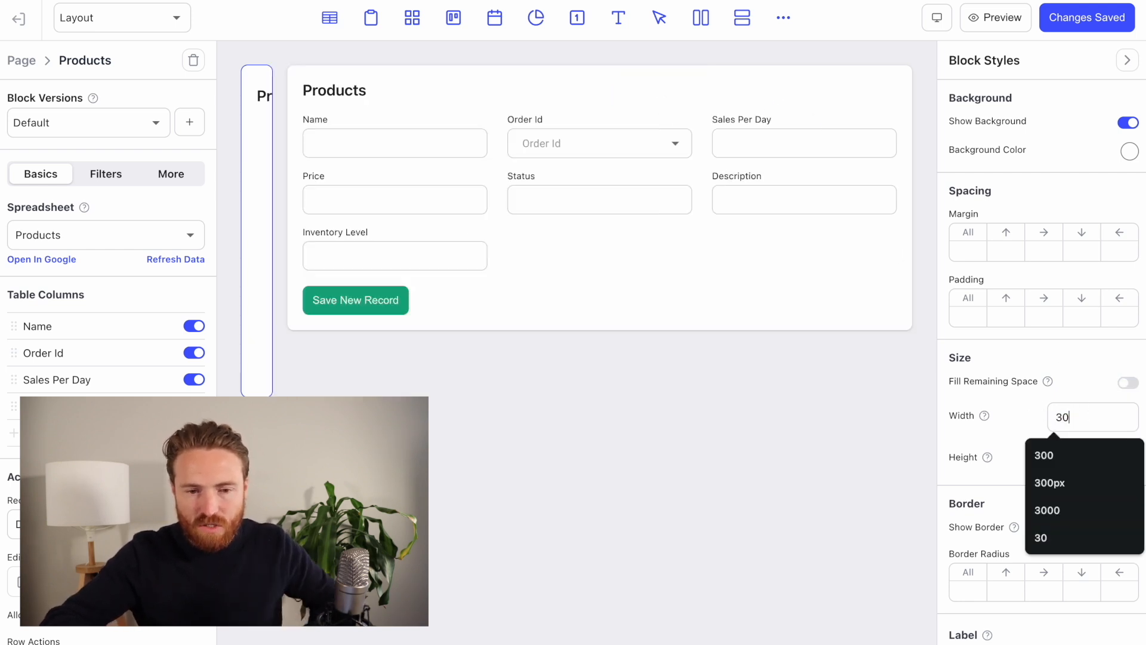
text(0)
click(806, 84)
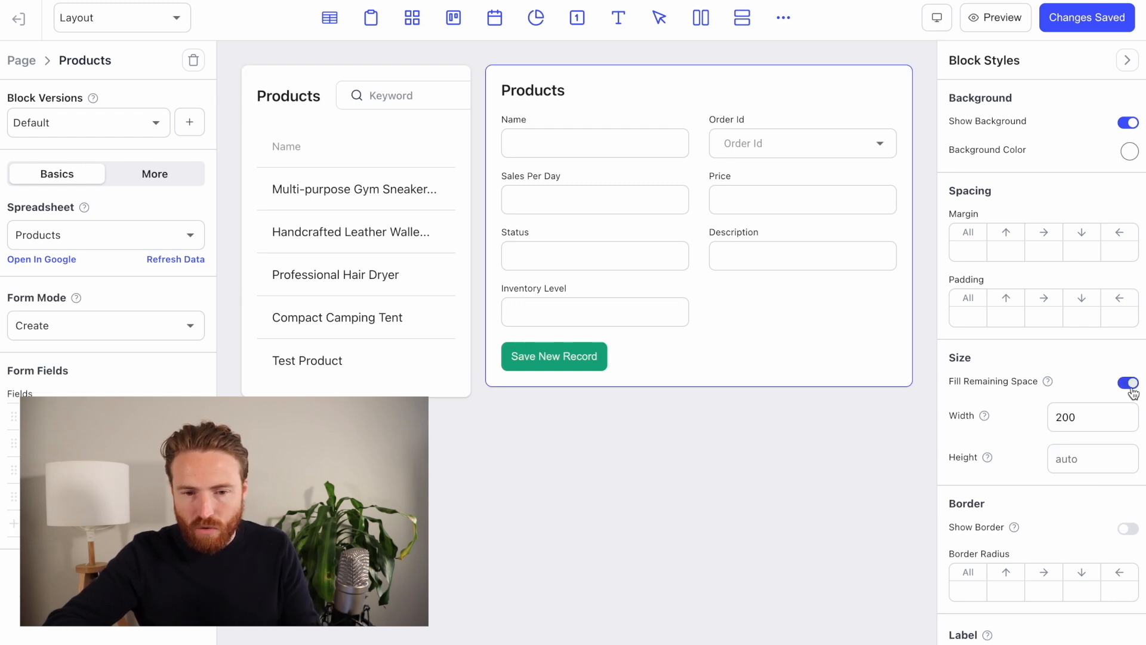
click(1128, 383)
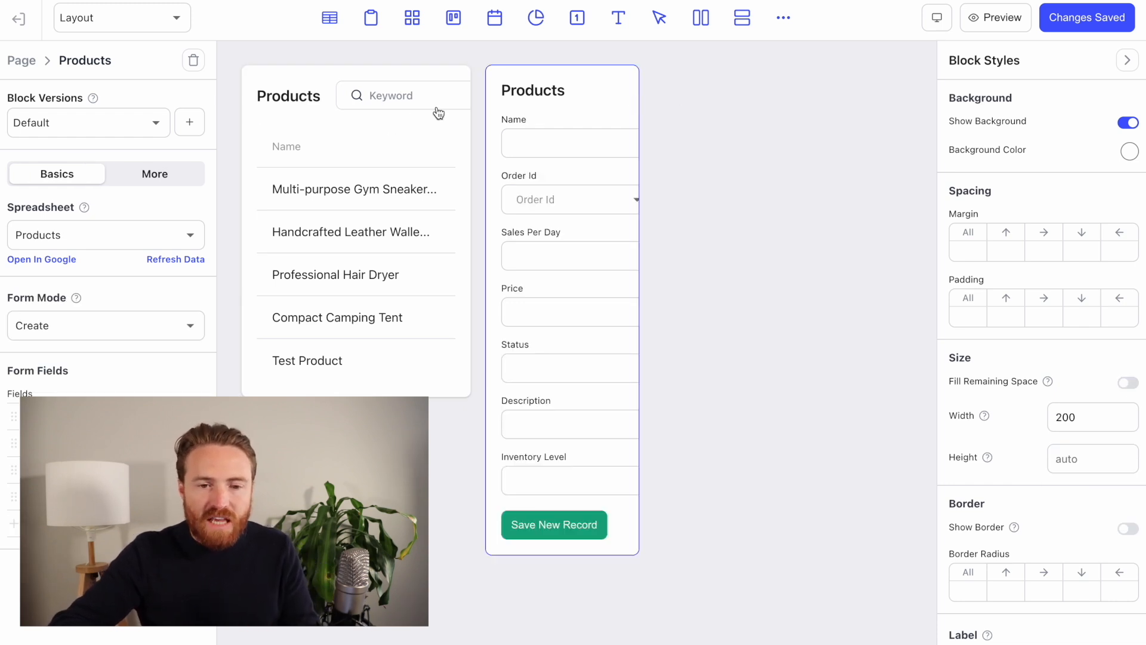
Step: Try the centred, right-aligned and spaced-out horizontal alignments on the row, and return it to left alignment
click(479, 162)
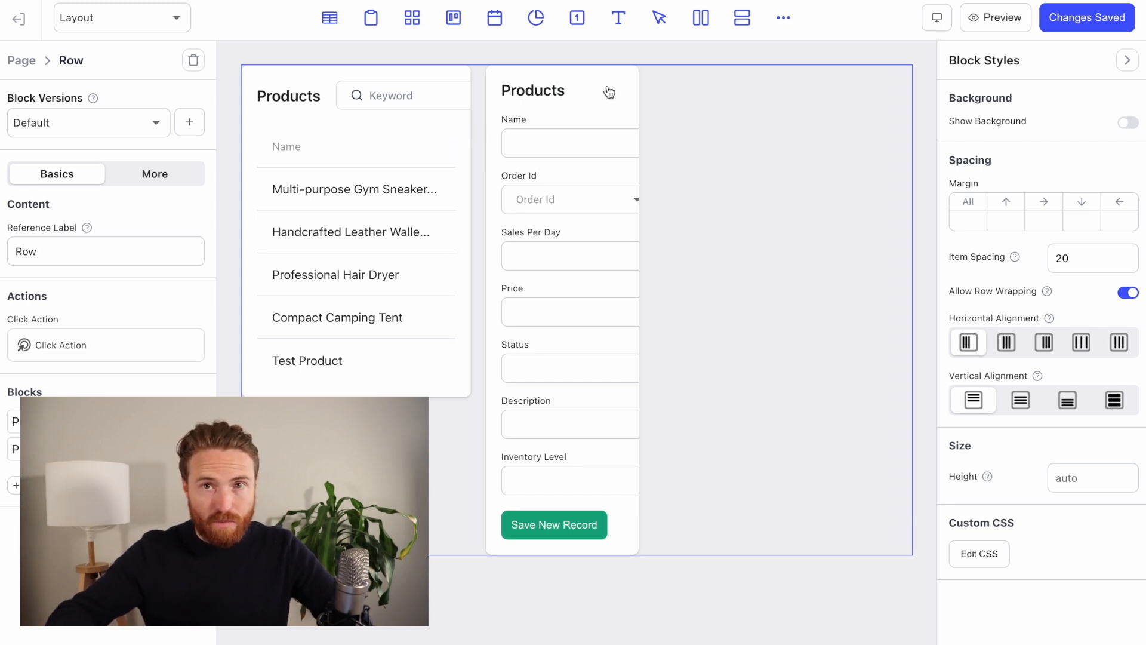
click(1007, 343)
click(1044, 343)
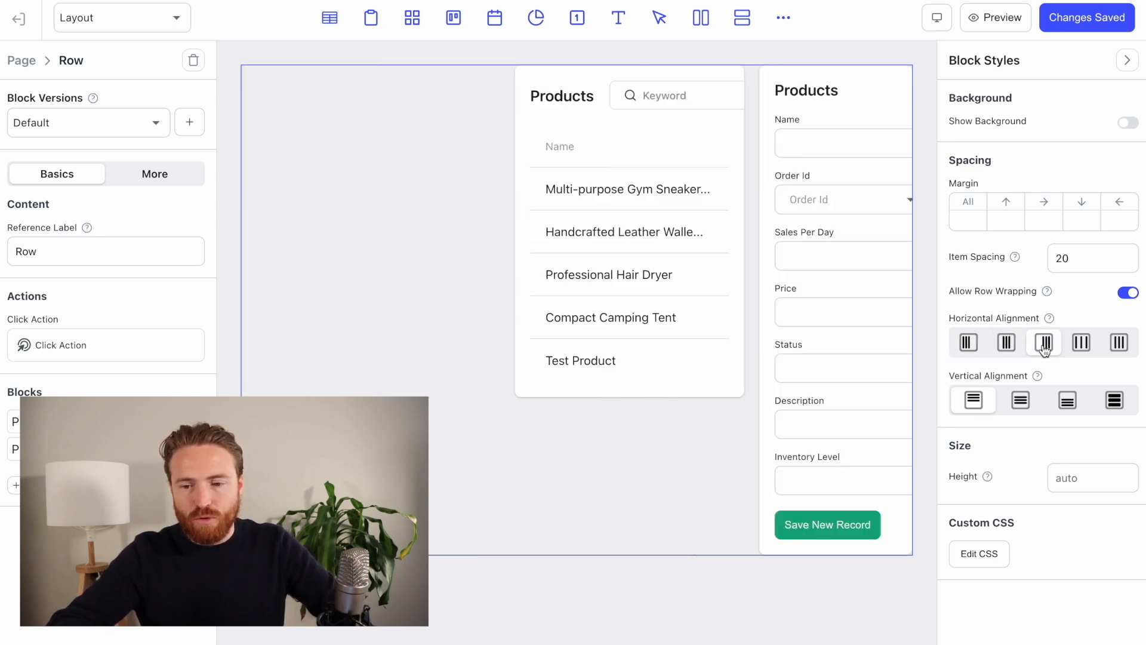
click(1080, 341)
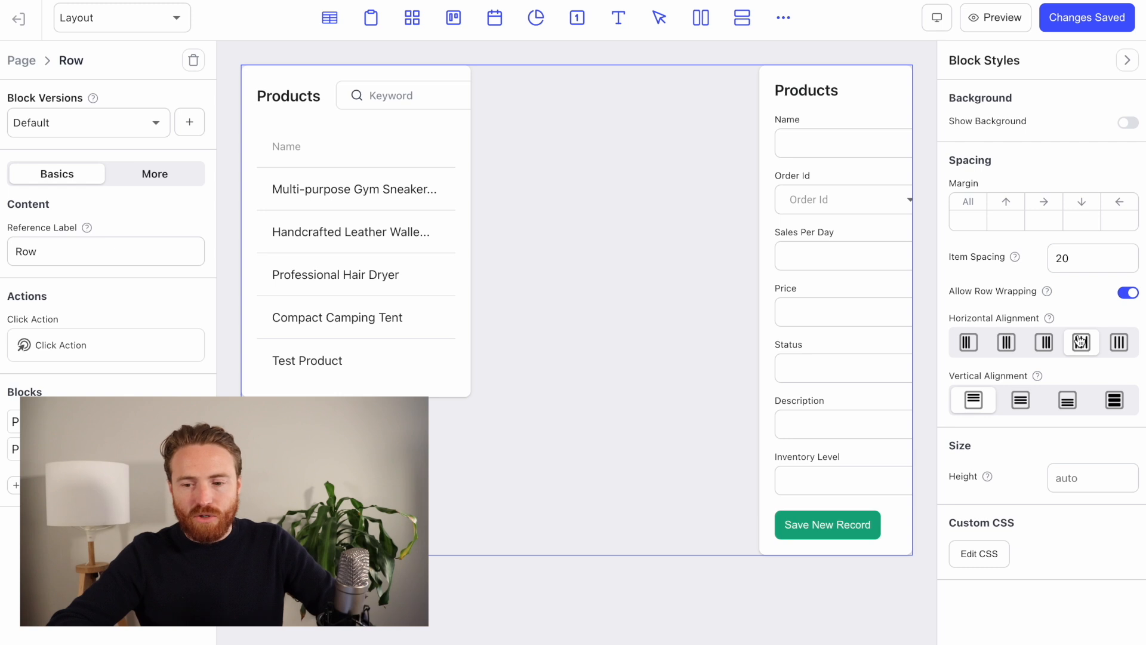
click(1118, 342)
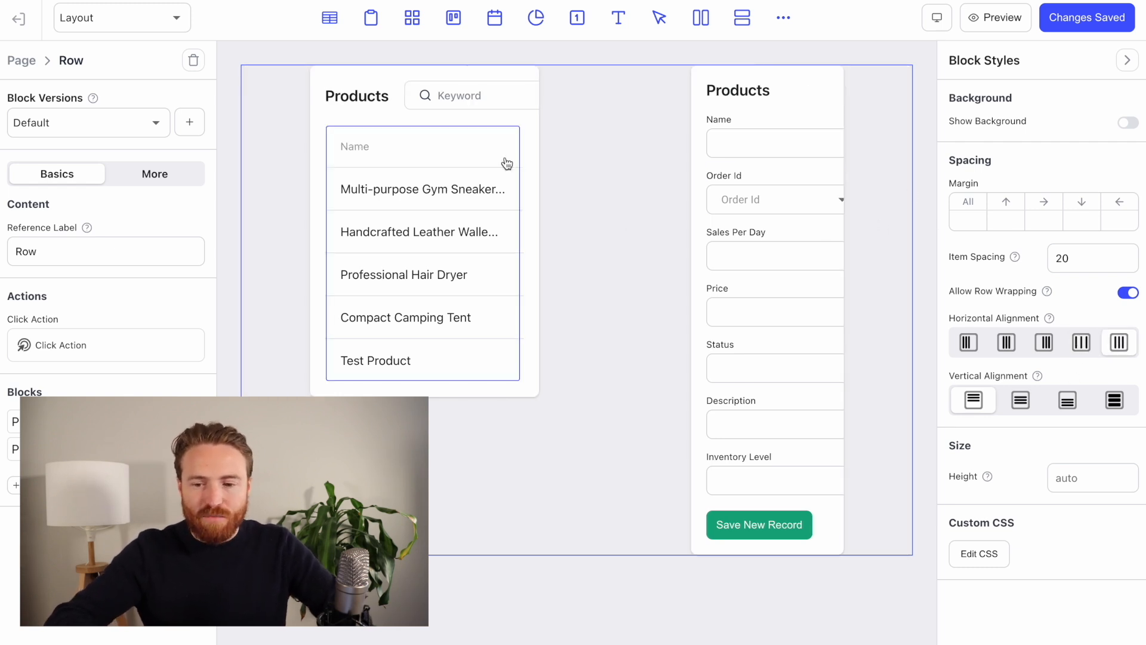
click(1009, 342)
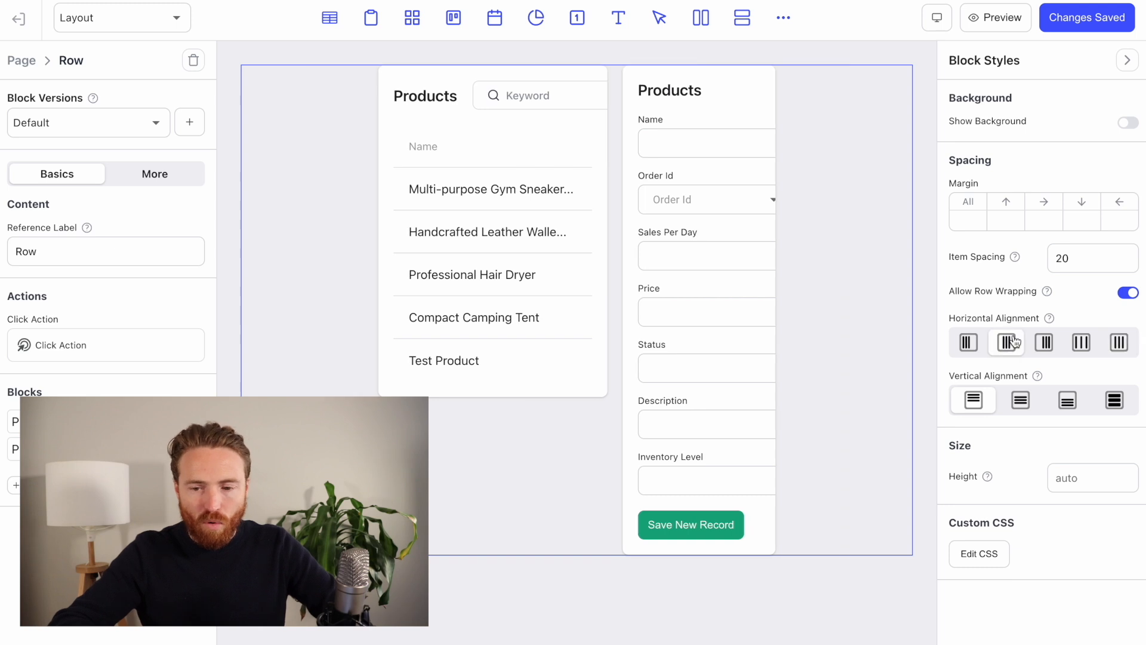
click(968, 343)
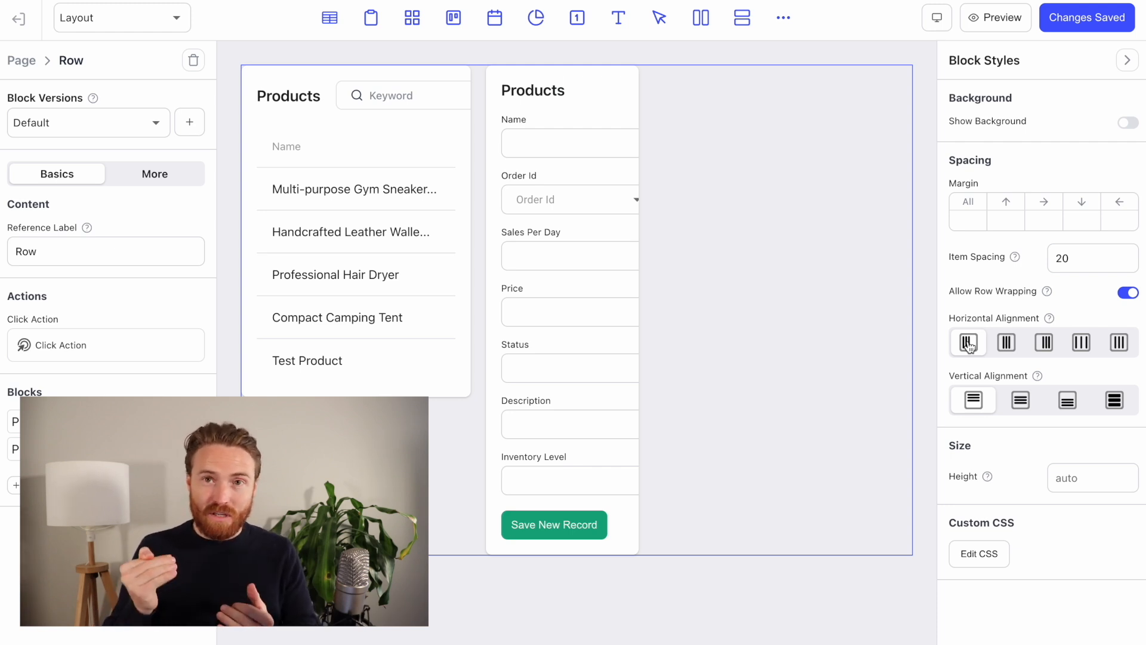
Step: Try the middle and bottom vertical alignments on the row, and set it to stretch its blocks to full height
click(1021, 406)
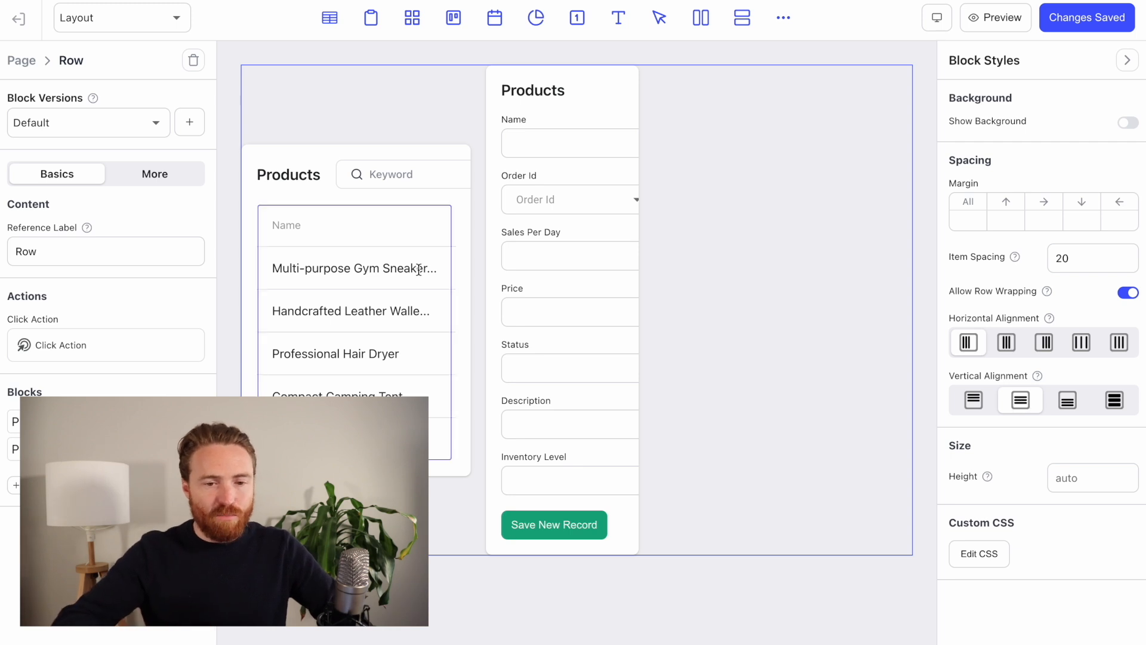
click(1067, 402)
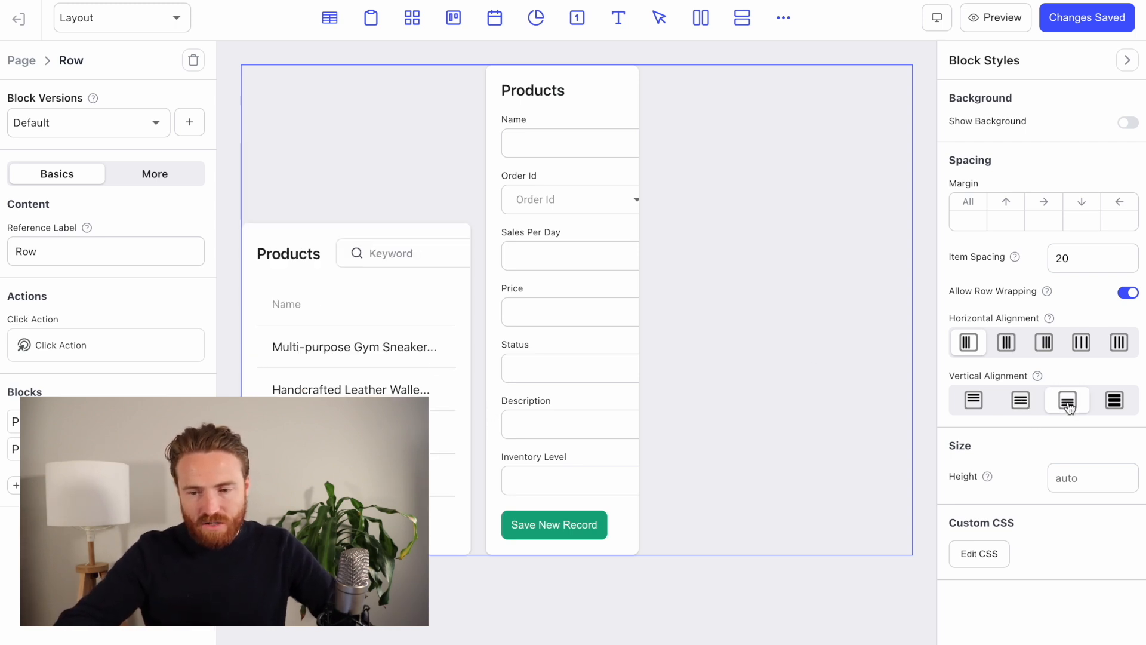
click(1114, 401)
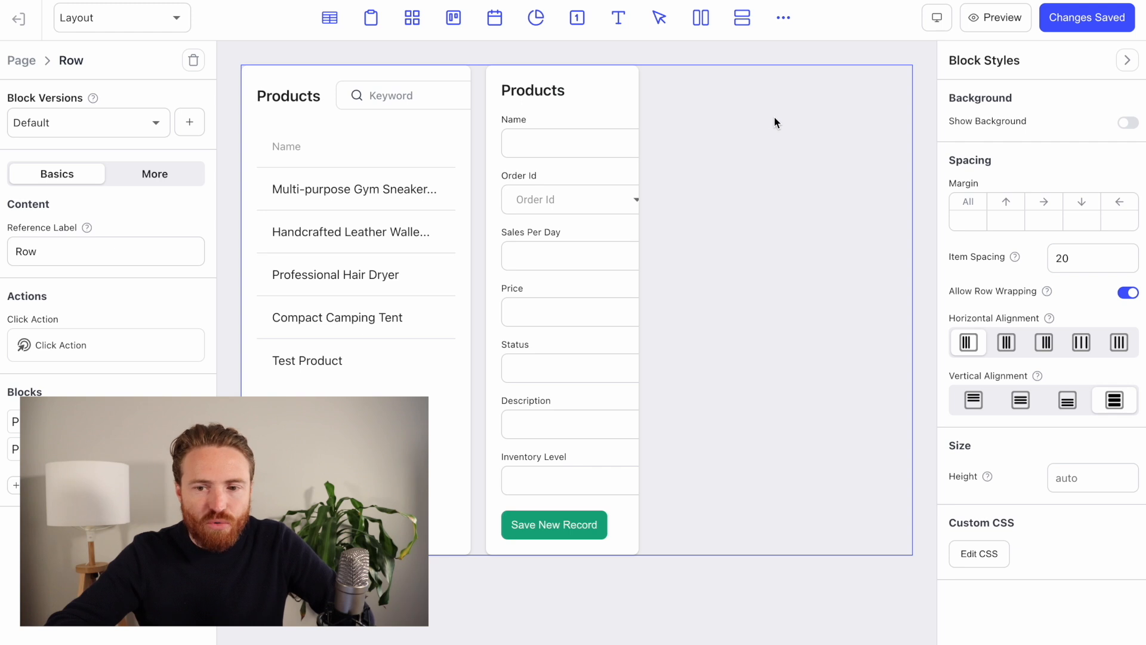
Step: Set the page's background colour to the pale cream #FFFAEF
click(27, 61)
click(171, 111)
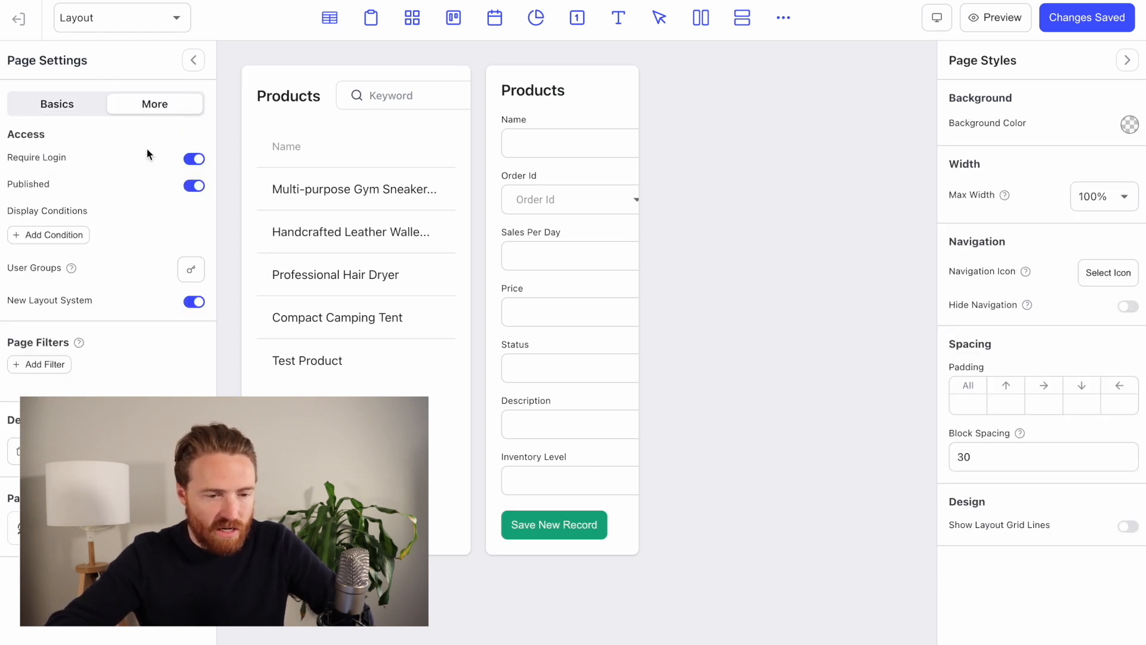
click(1129, 124)
drag(1022, 244, 1016, 242)
click(990, 137)
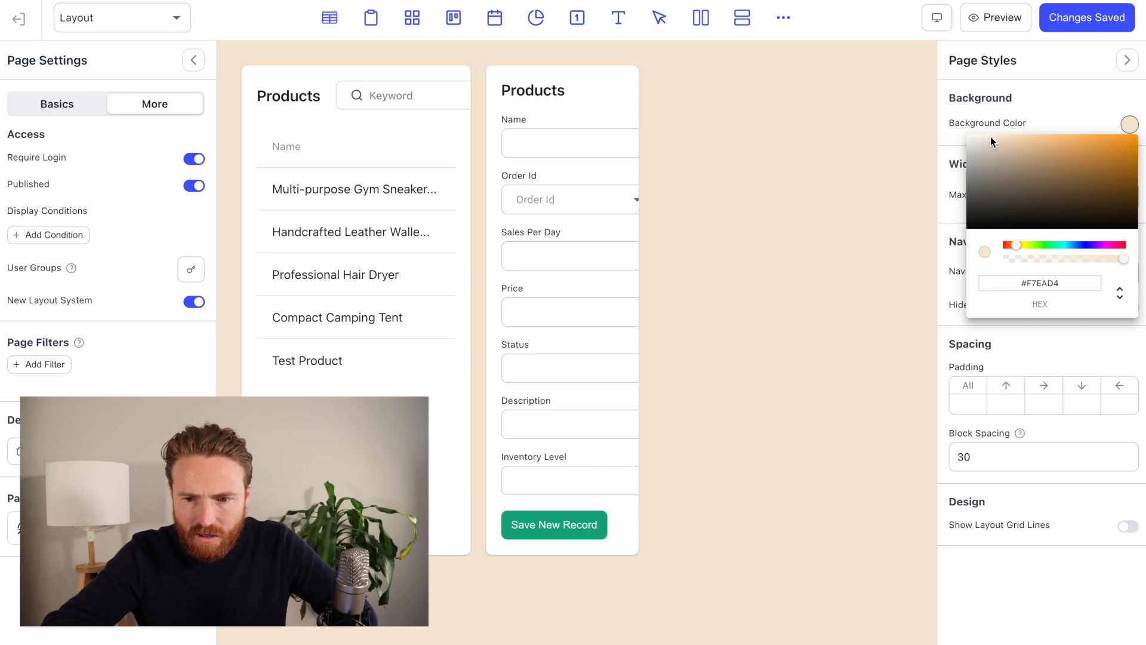
mouse_move(988, 137)
mouse_down()
mouse_move(979, 143)
mouse_move(977, 132)
mouse_up()
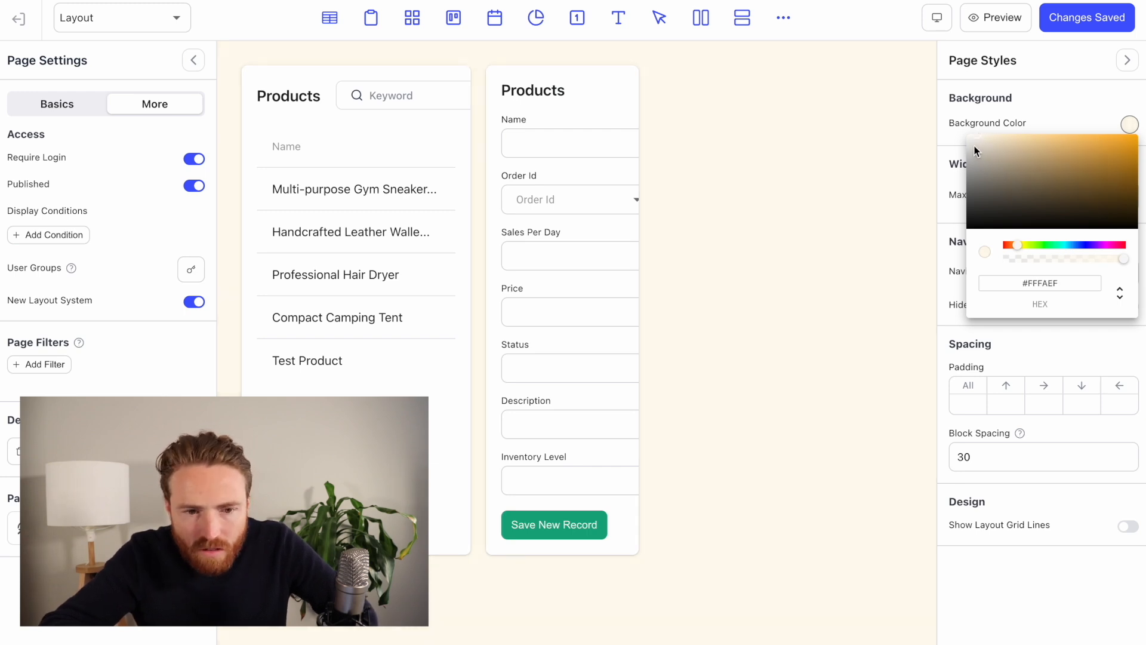
click(875, 151)
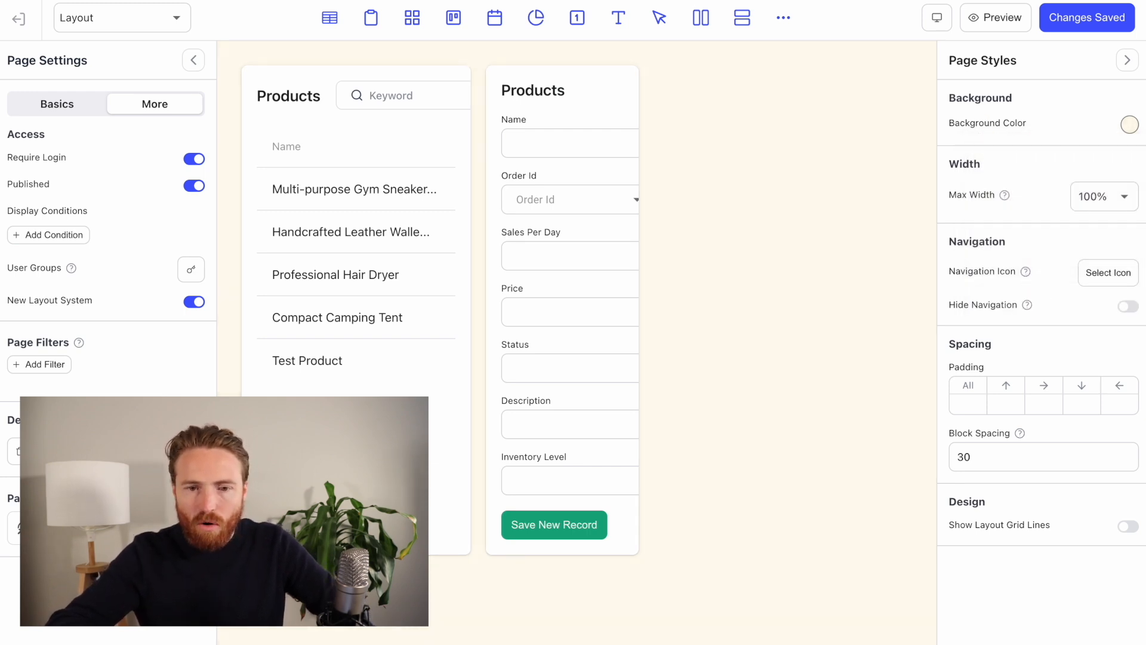
Step: Hide the products table's background and show it again
click(1128, 61)
click(676, 181)
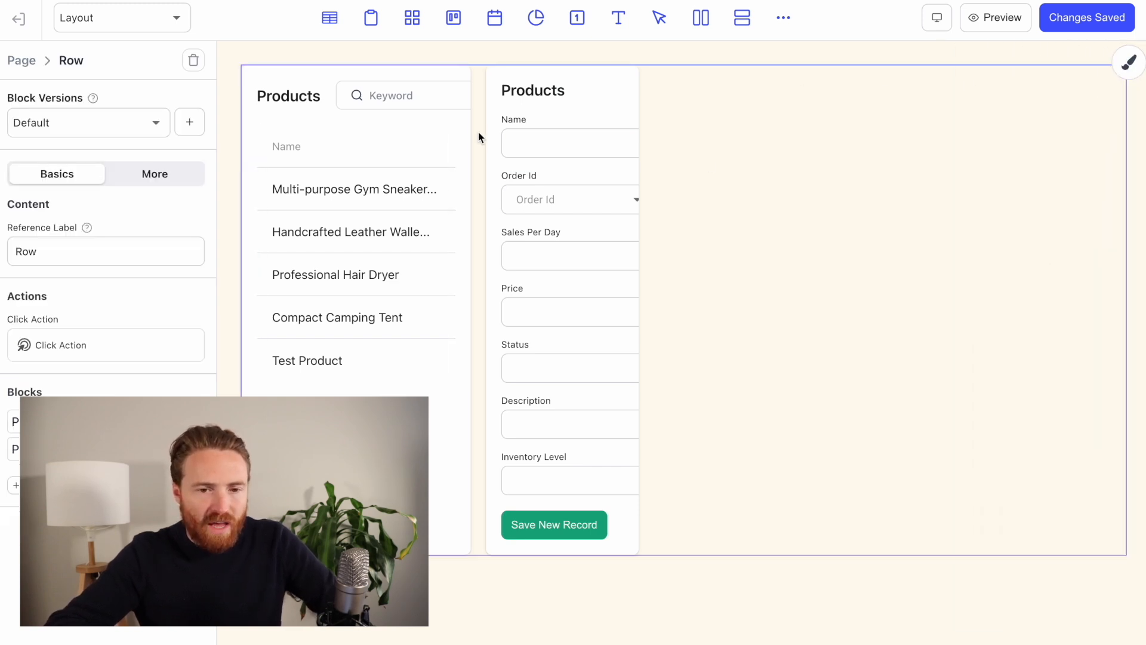
click(435, 73)
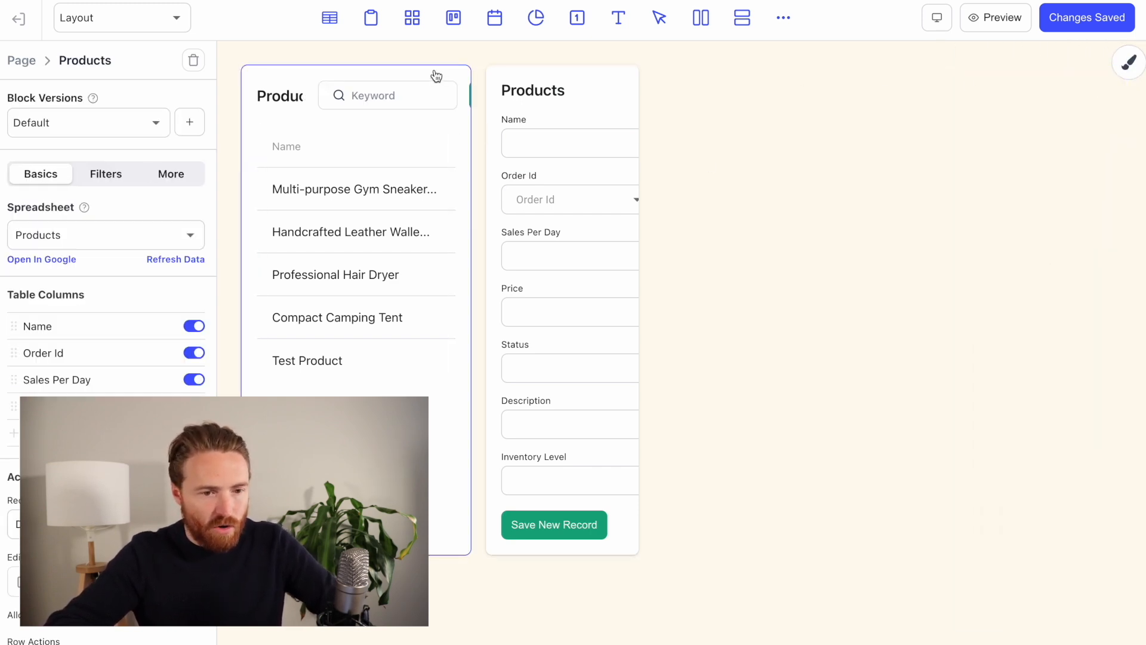
click(1129, 62)
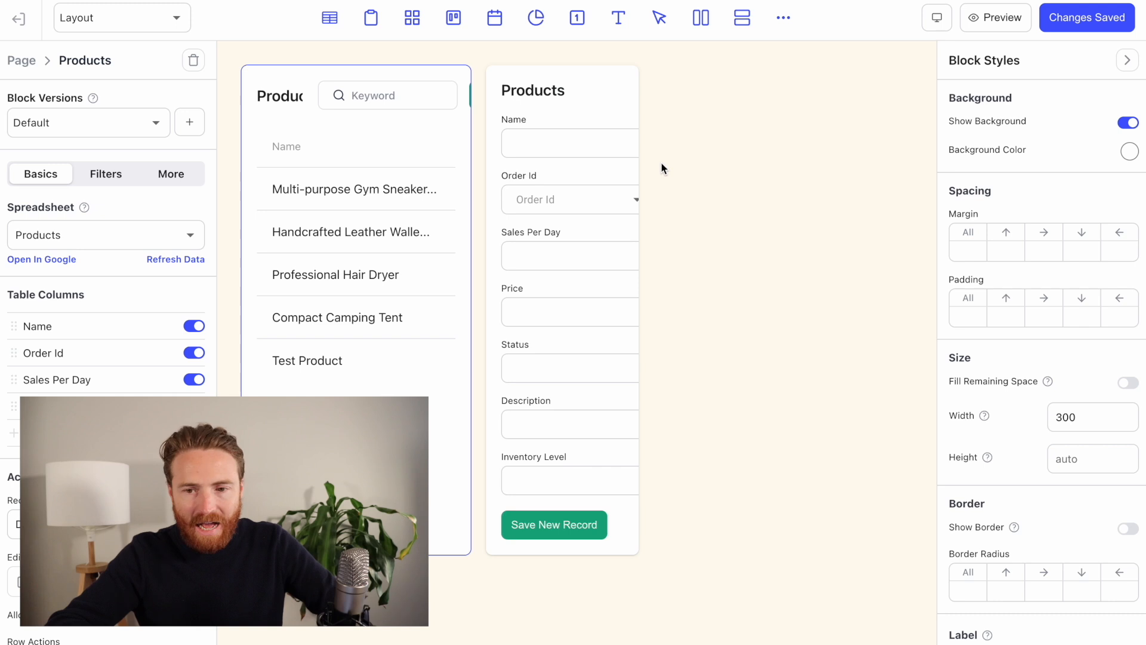
click(1127, 123)
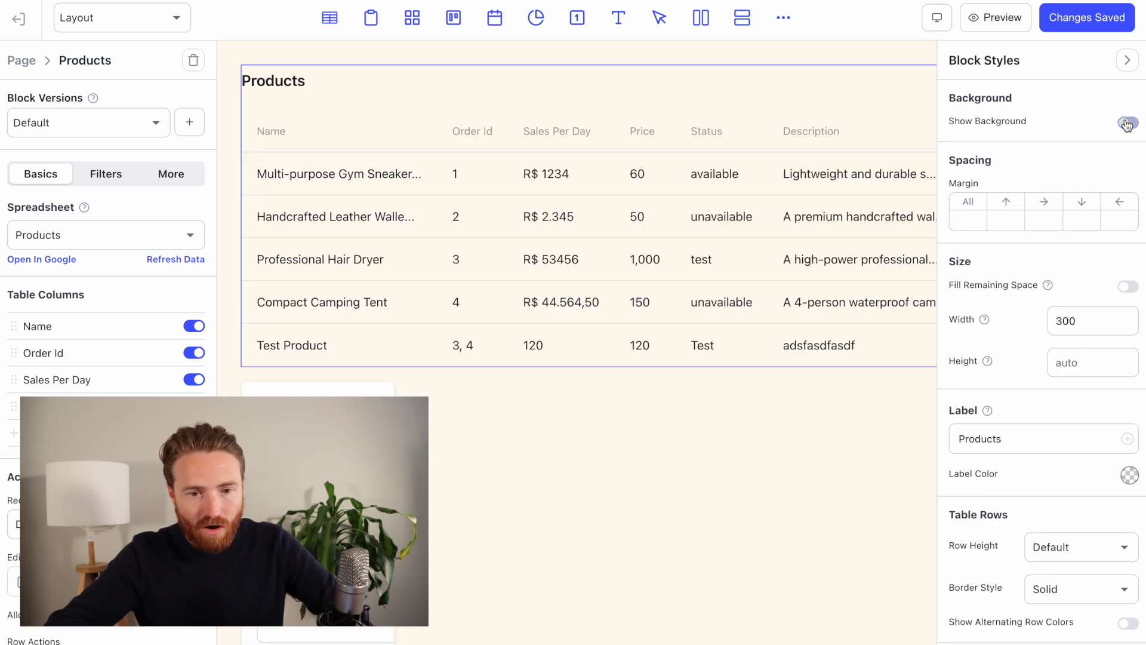
click(1127, 123)
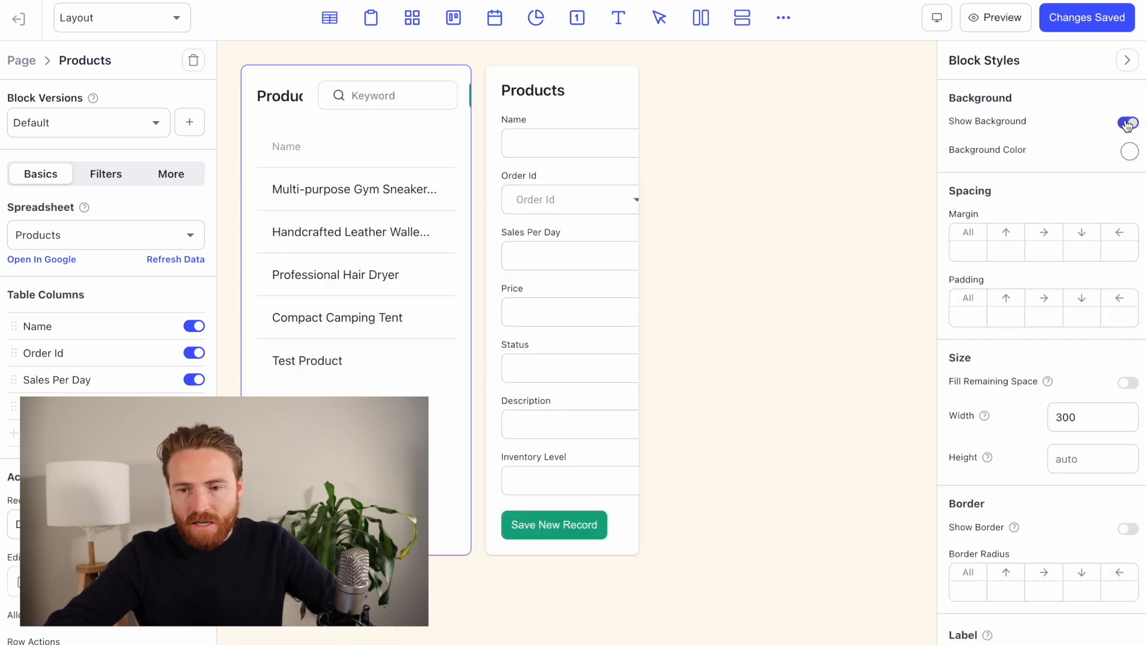
Step: Look at the background colour options of the products table without changing the colour
click(1130, 152)
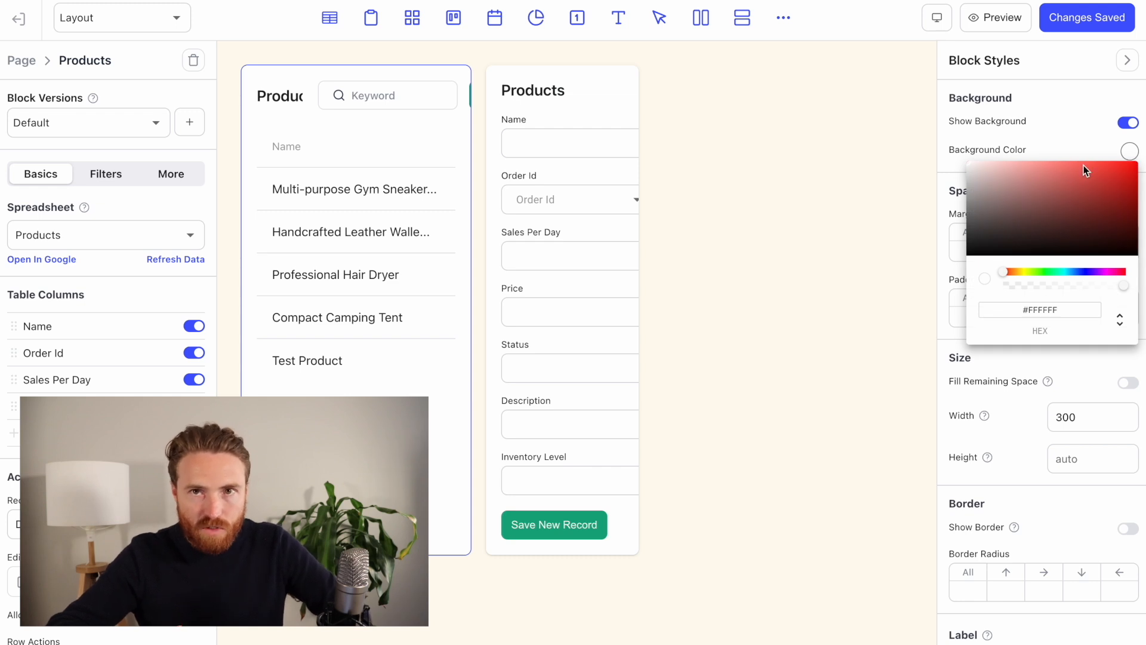
drag(1072, 190, 934, 159)
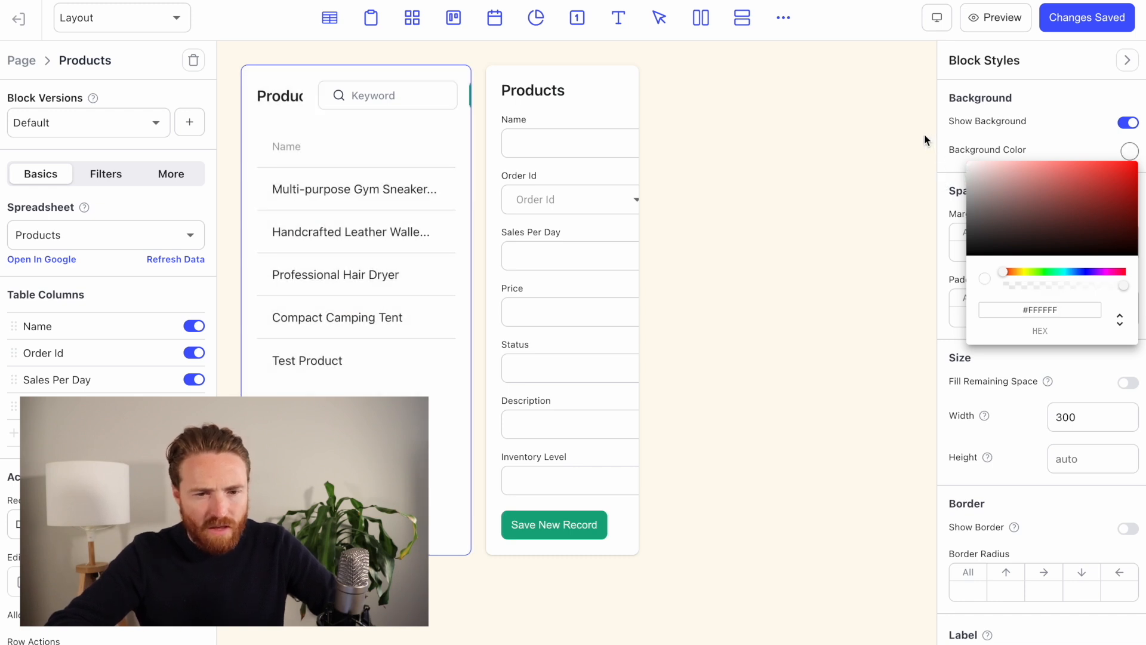
click(801, 130)
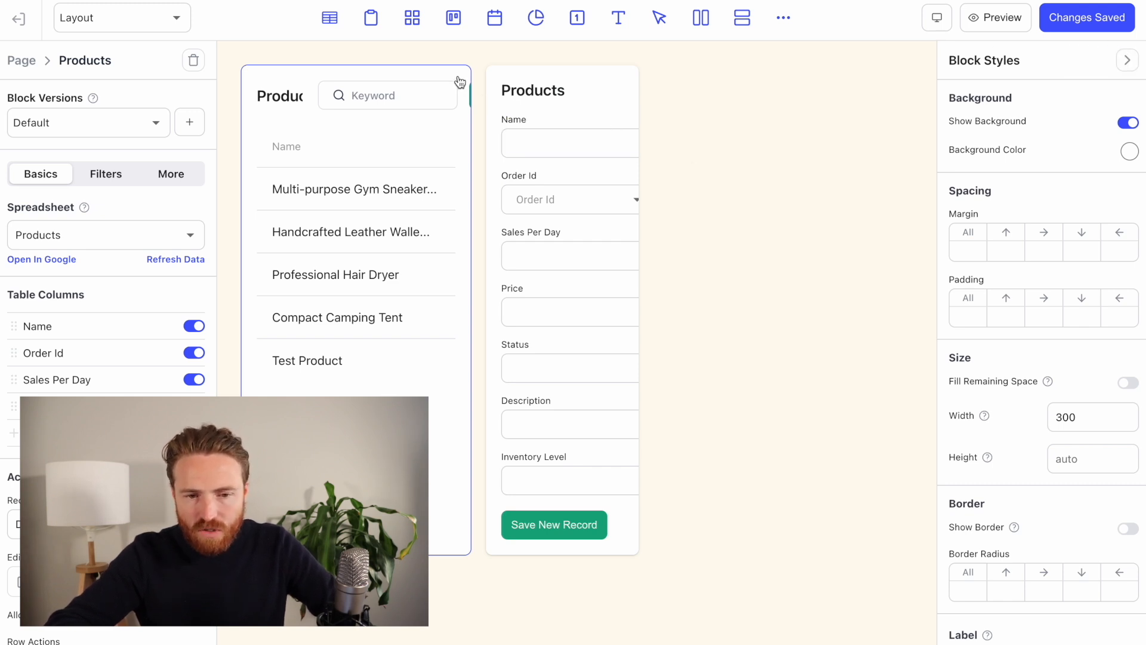
Step: Set the products form's width to 300 and let the products table fill the remaining space
click(604, 86)
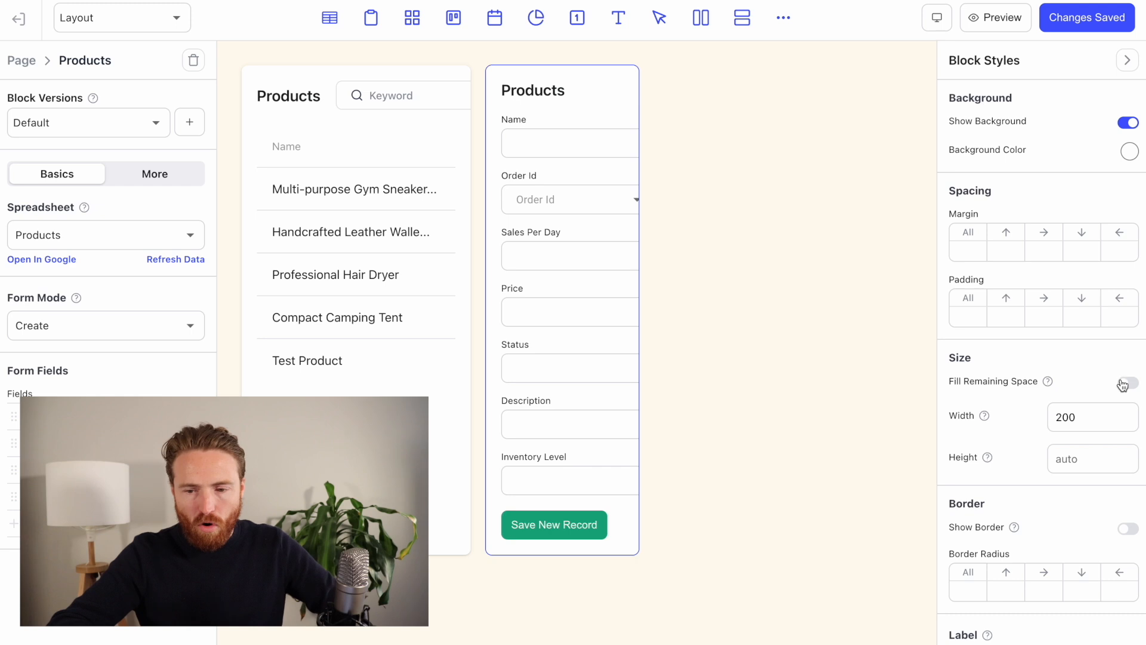
double_click(1092, 416)
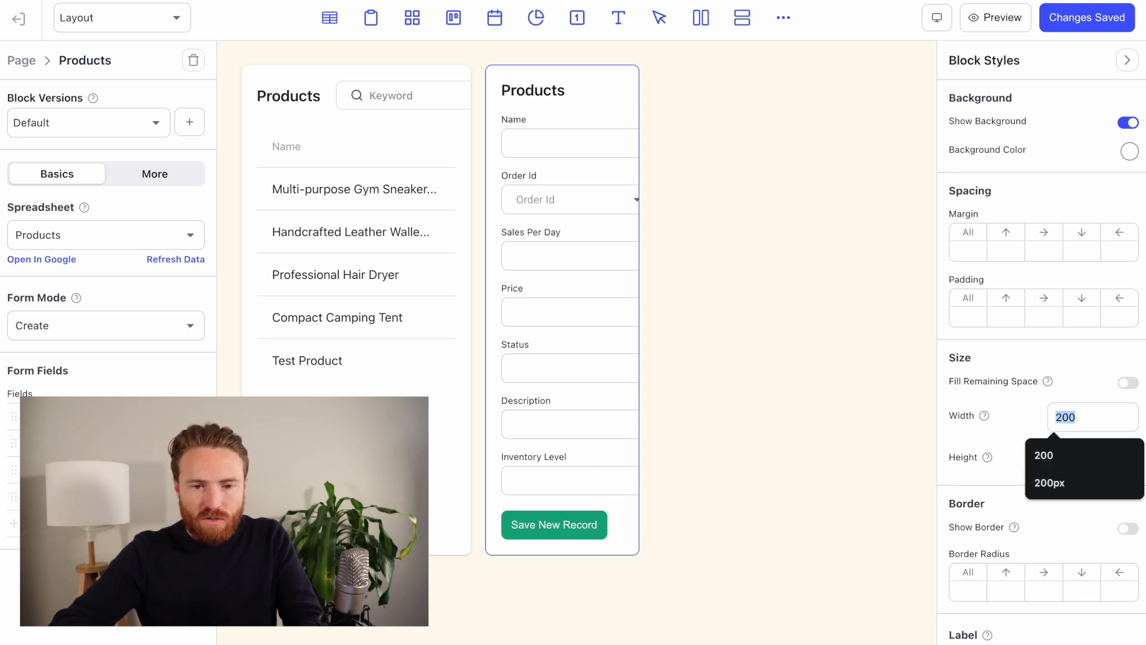
text(300)
click(450, 84)
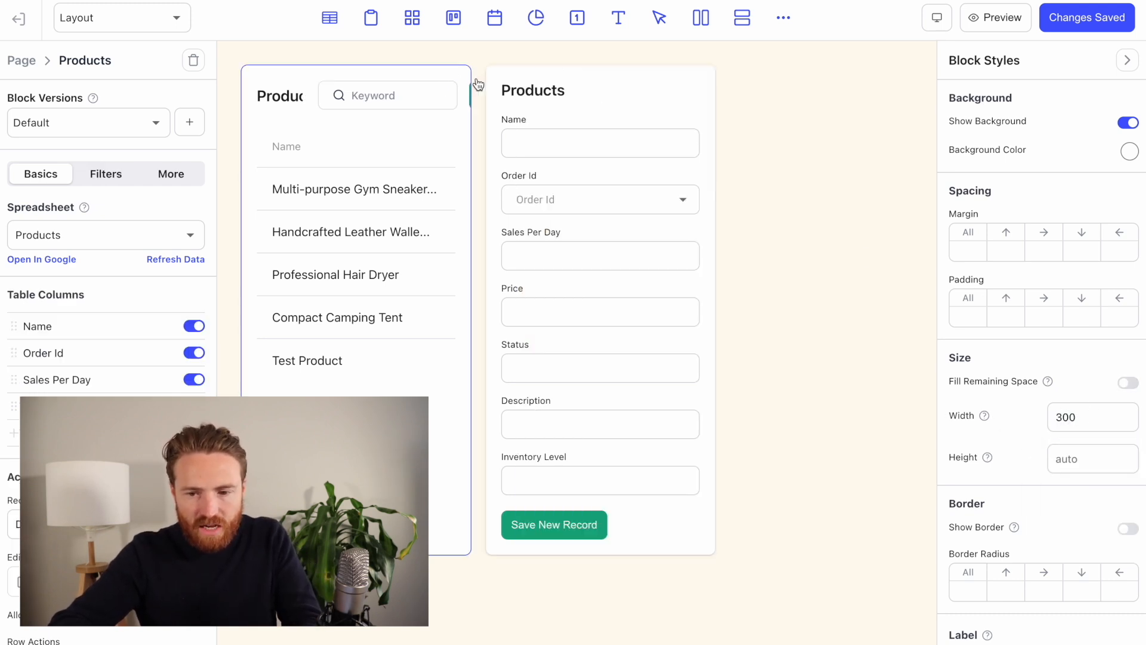
click(1125, 384)
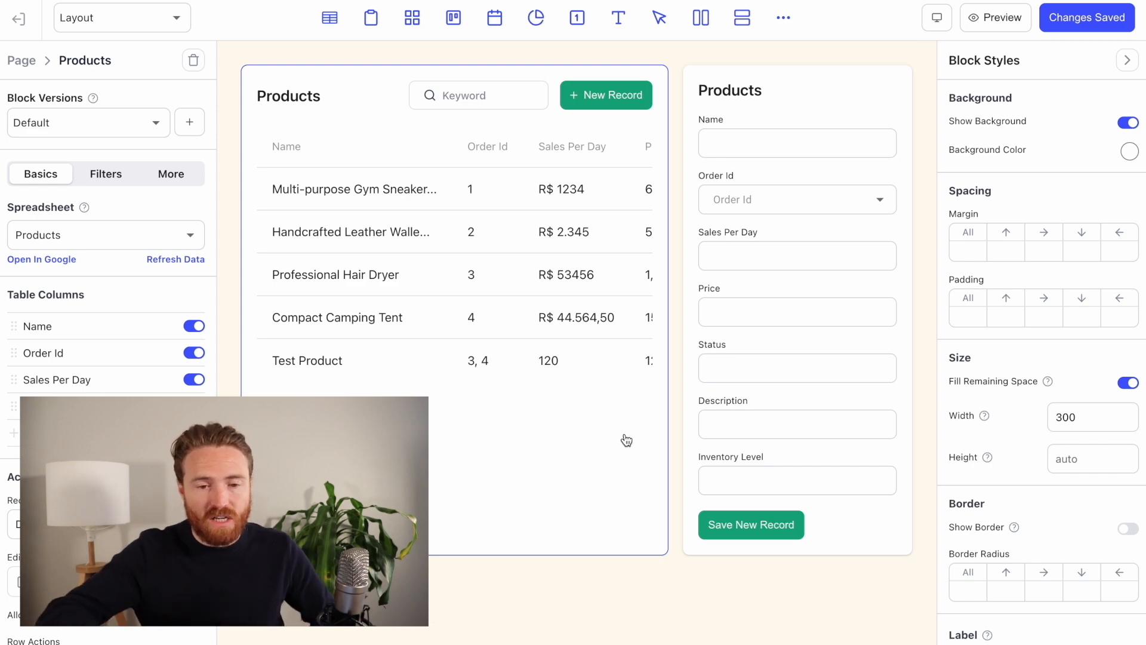
Step: Delete the products table and add a column block to the row beside the form
key(Delete)
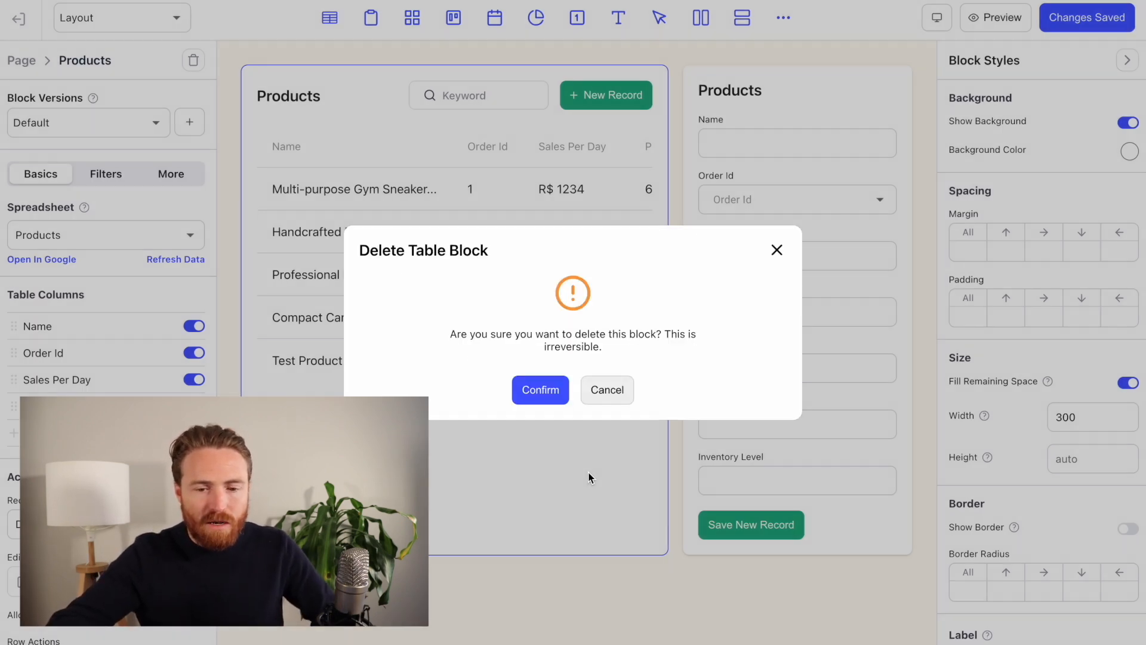
click(541, 388)
click(527, 200)
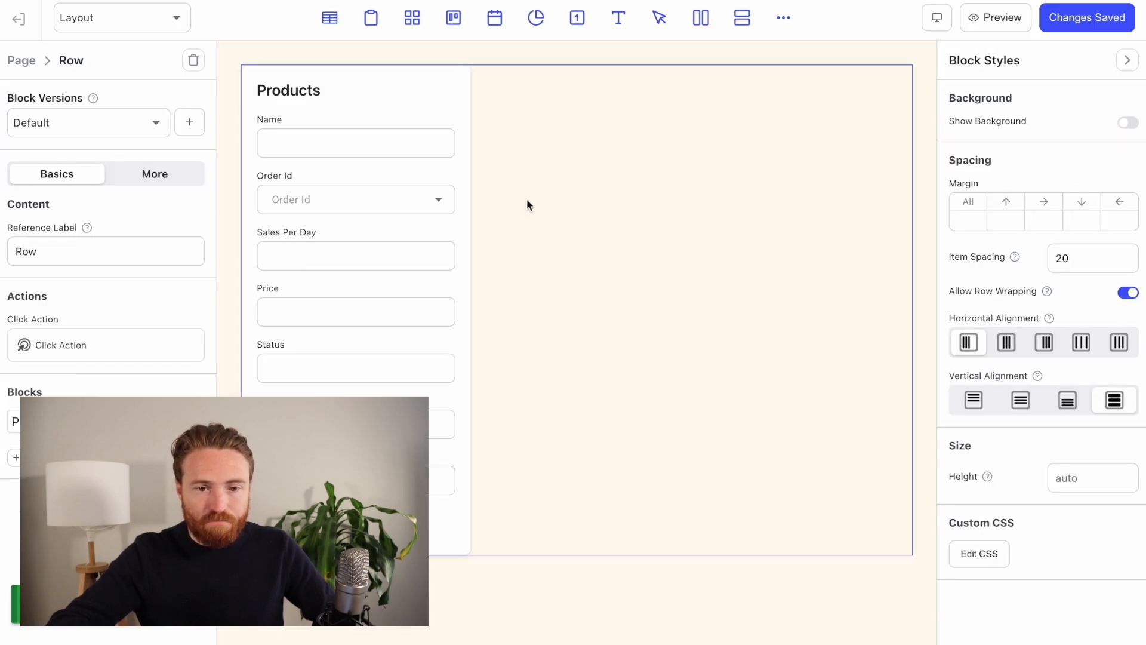
click(743, 19)
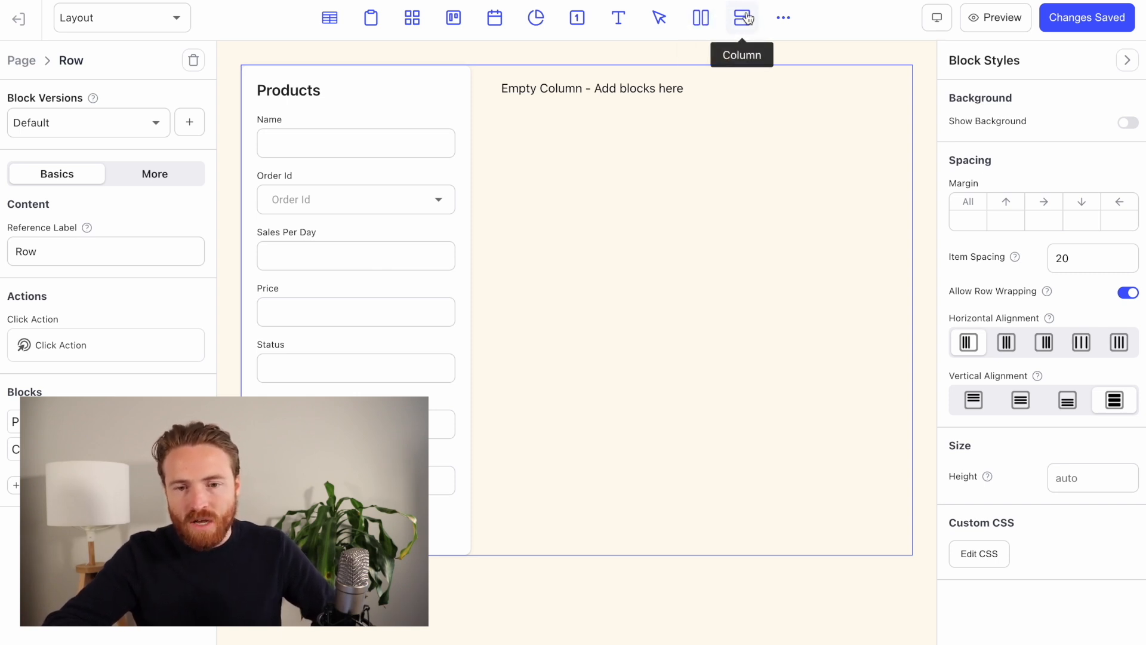
Step: Show the empty column's background and add three text blocks inside it
click(609, 87)
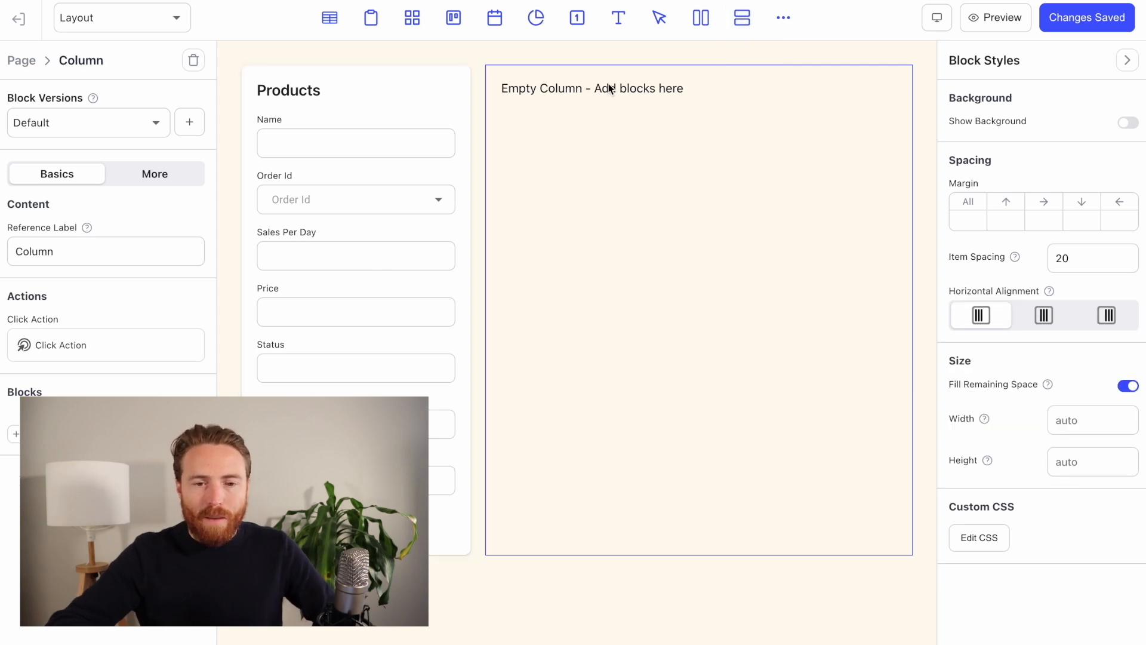
click(1129, 123)
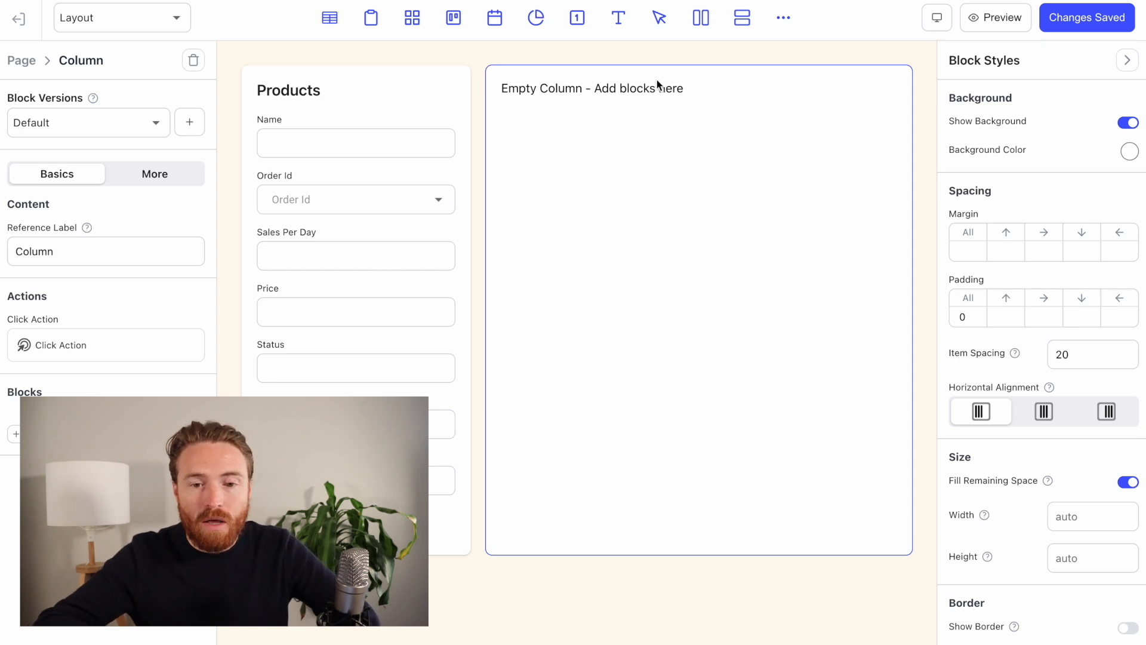
click(623, 20)
click(621, 19)
click(621, 20)
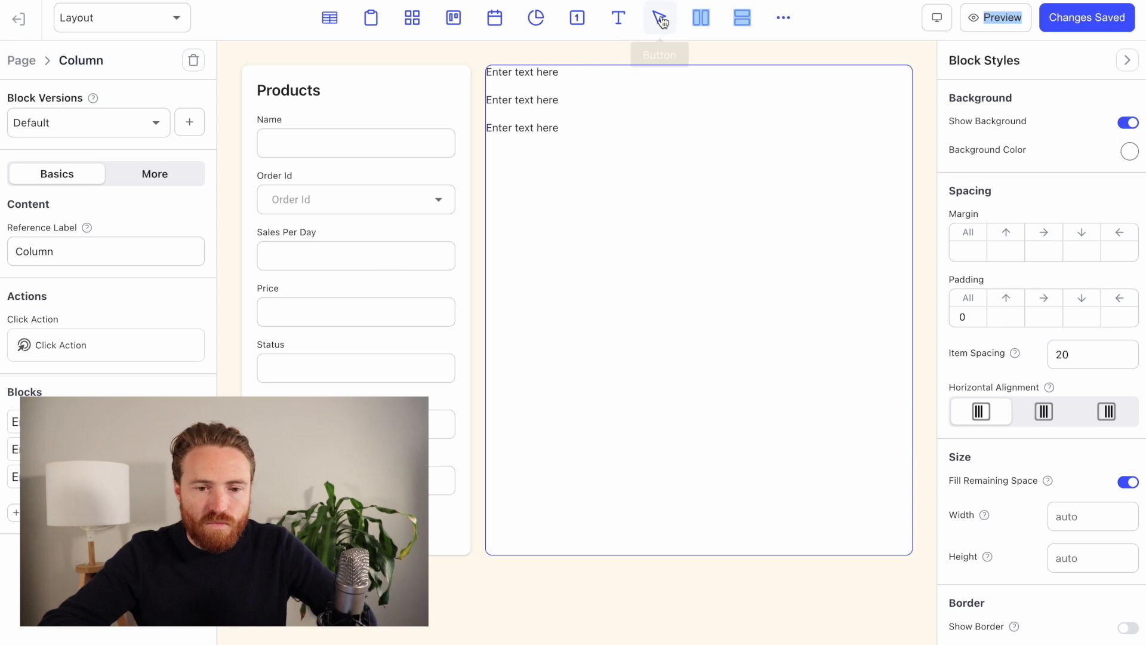
Step: Add three buttons to the column, then move one above all text blocks and another below the first text block
click(660, 20)
click(662, 21)
click(660, 20)
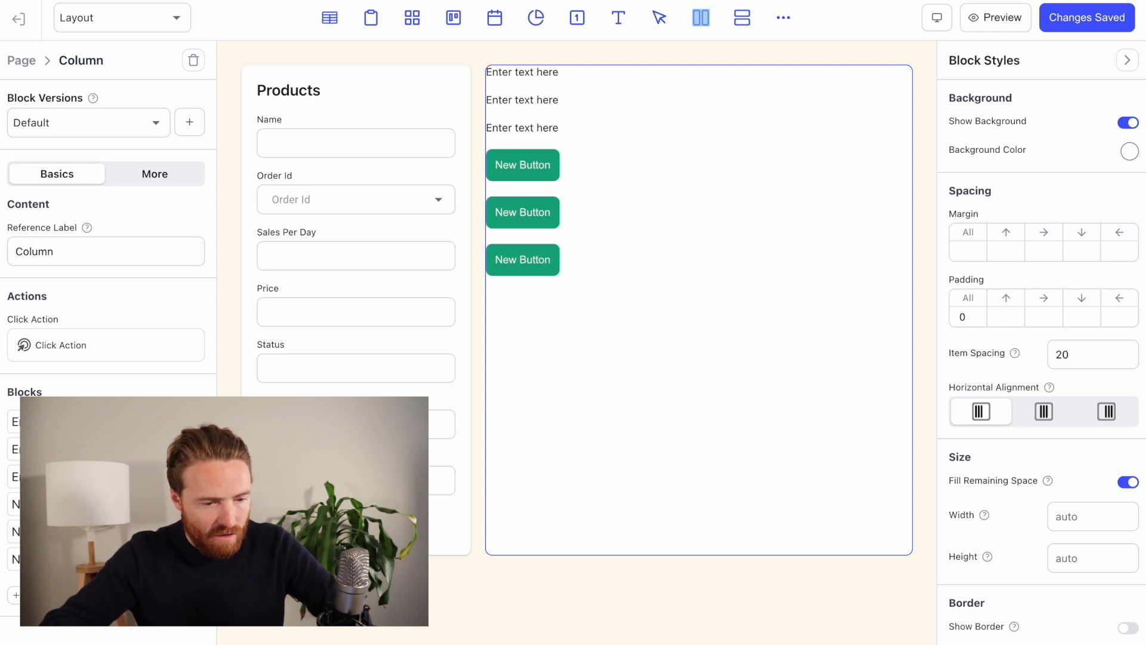
drag(107, 504, 108, 421)
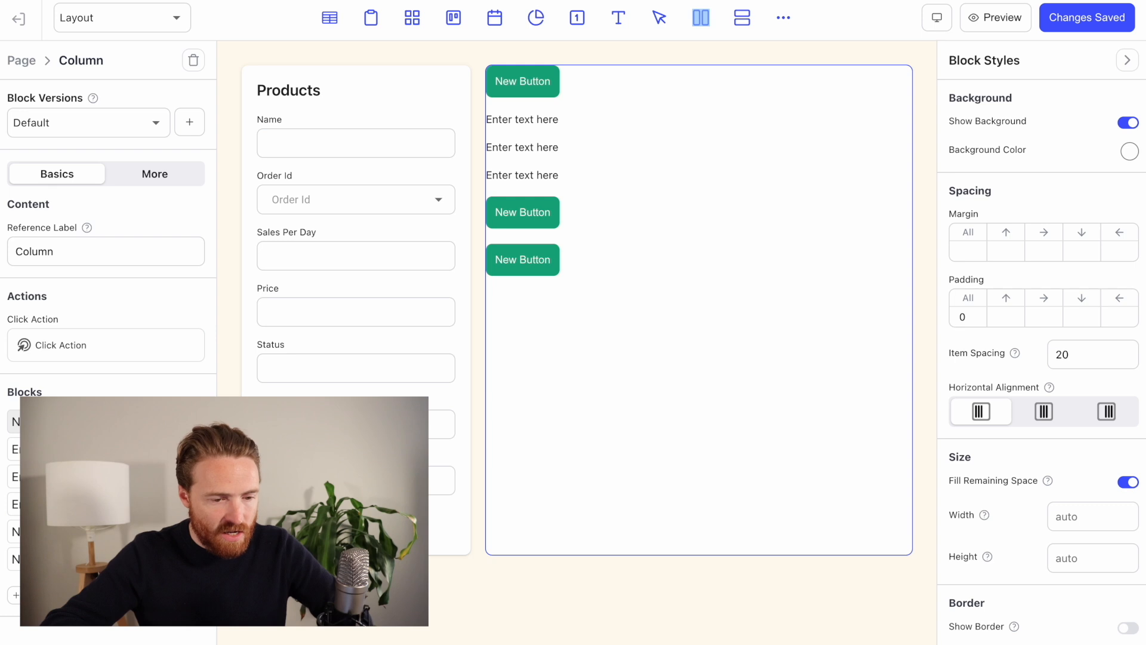
drag(108, 531, 108, 477)
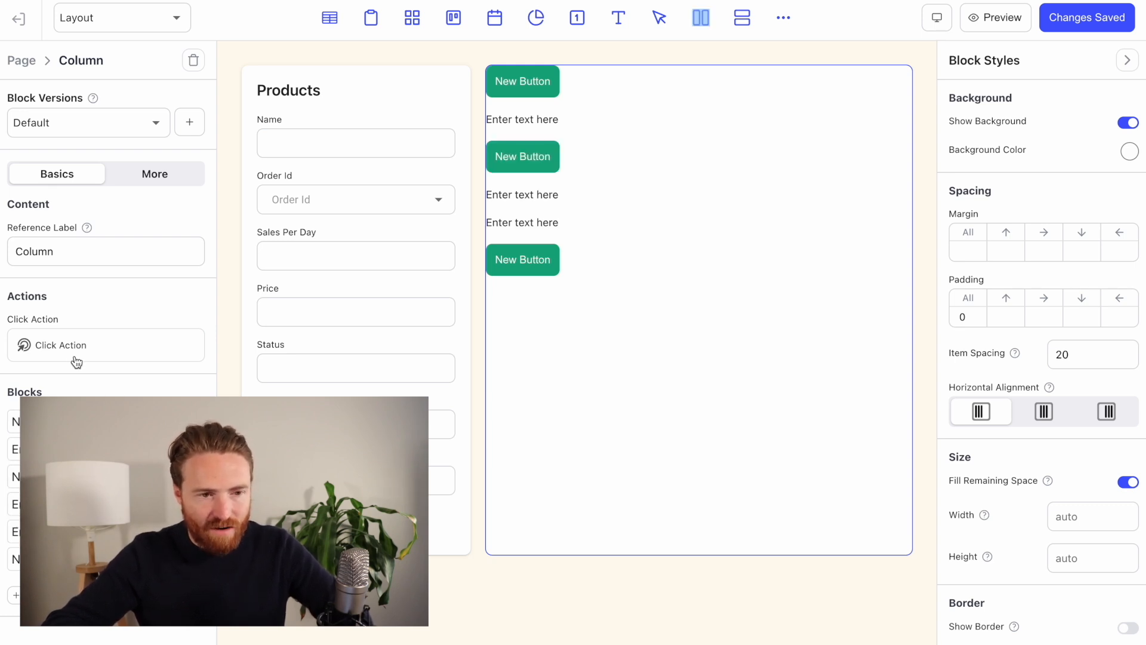
Step: Move a button out of the column to the page level above the row, and back into the column
click(22, 62)
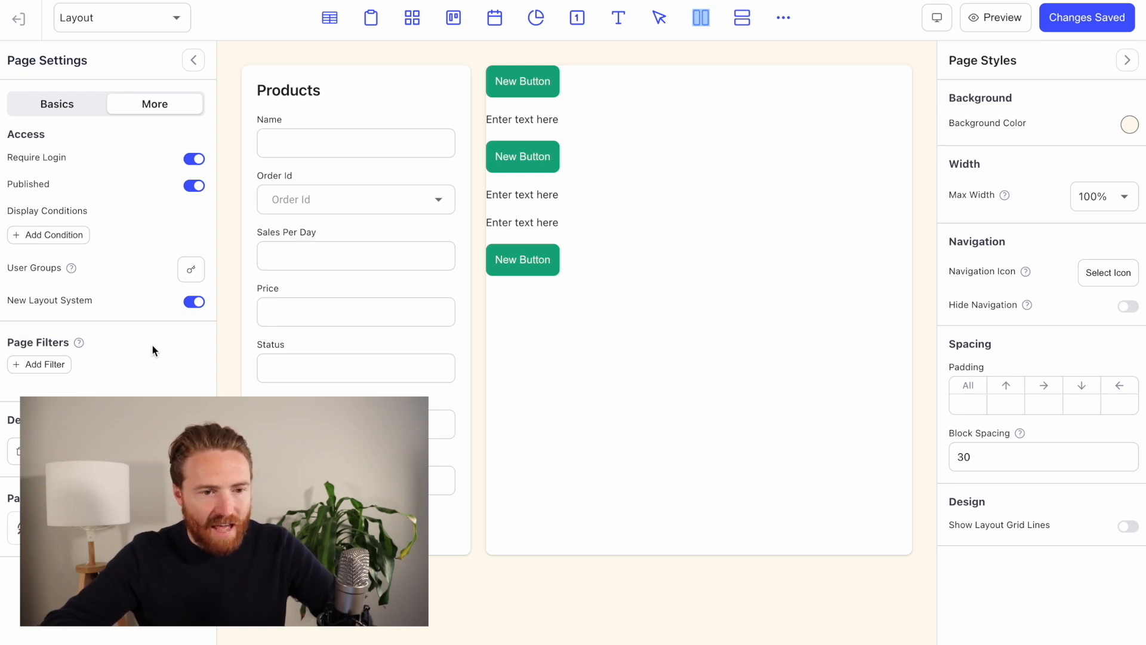
click(66, 104)
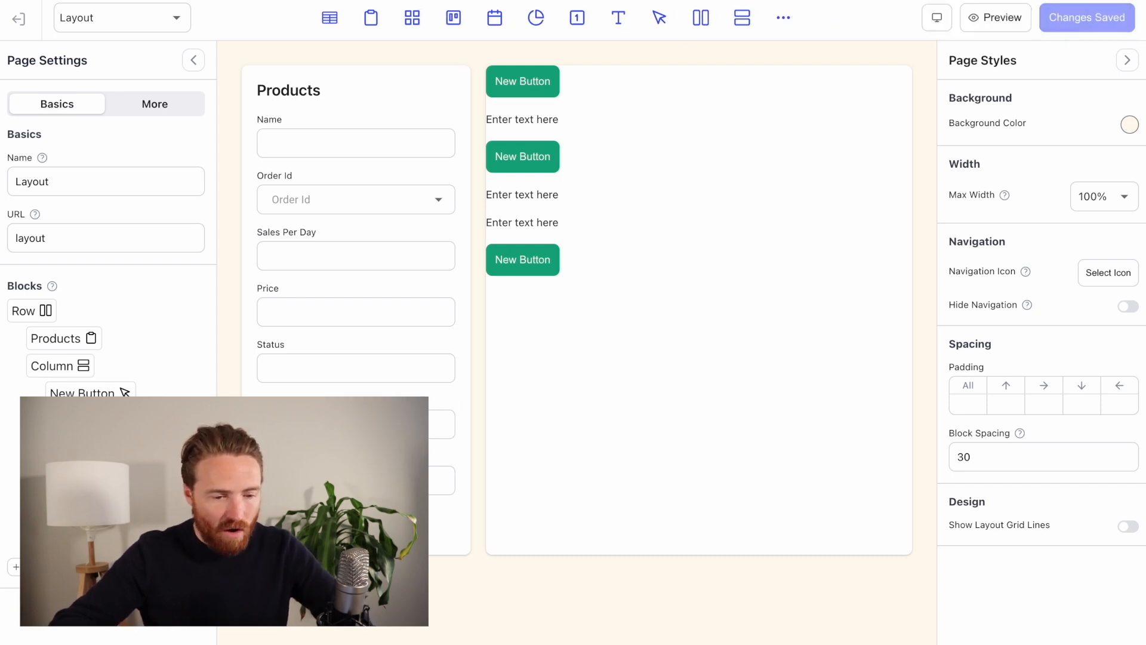
drag(78, 392, 53, 310)
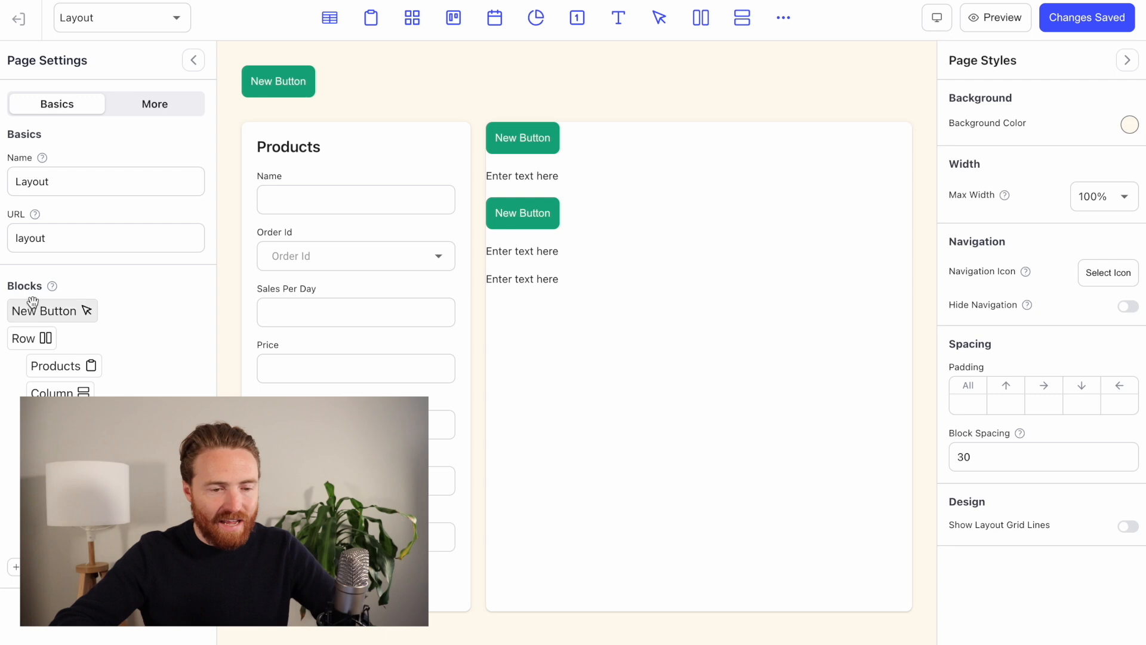
drag(51, 316, 62, 375)
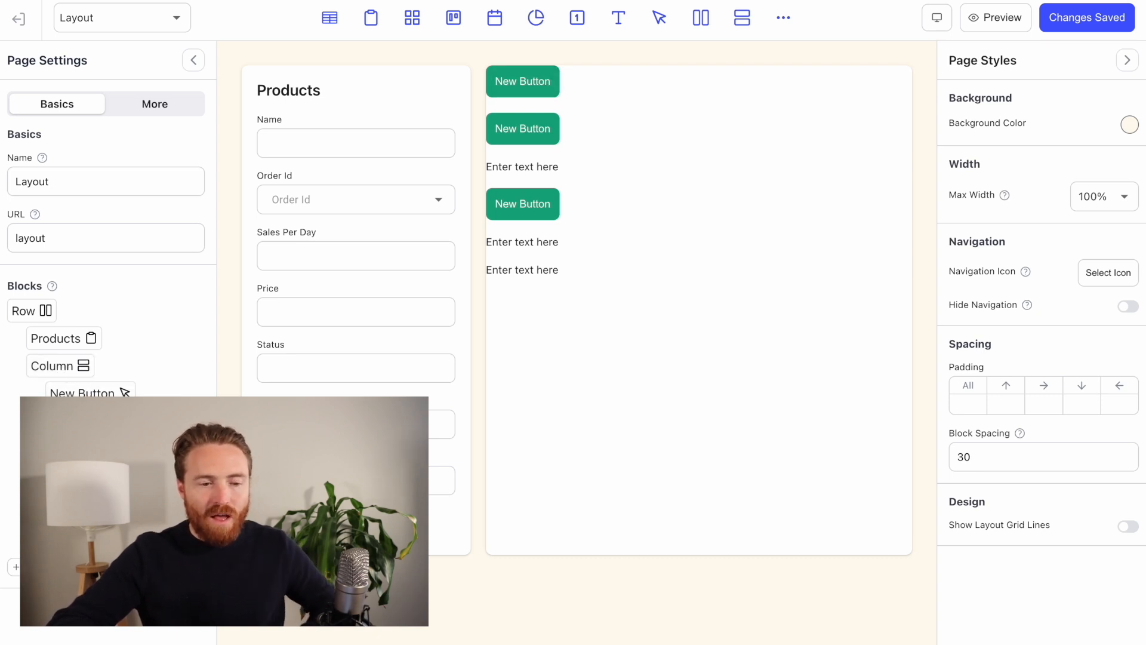
Step: Move the column's first button into the outer row, ahead of the Products form
drag(89, 391, 64, 325)
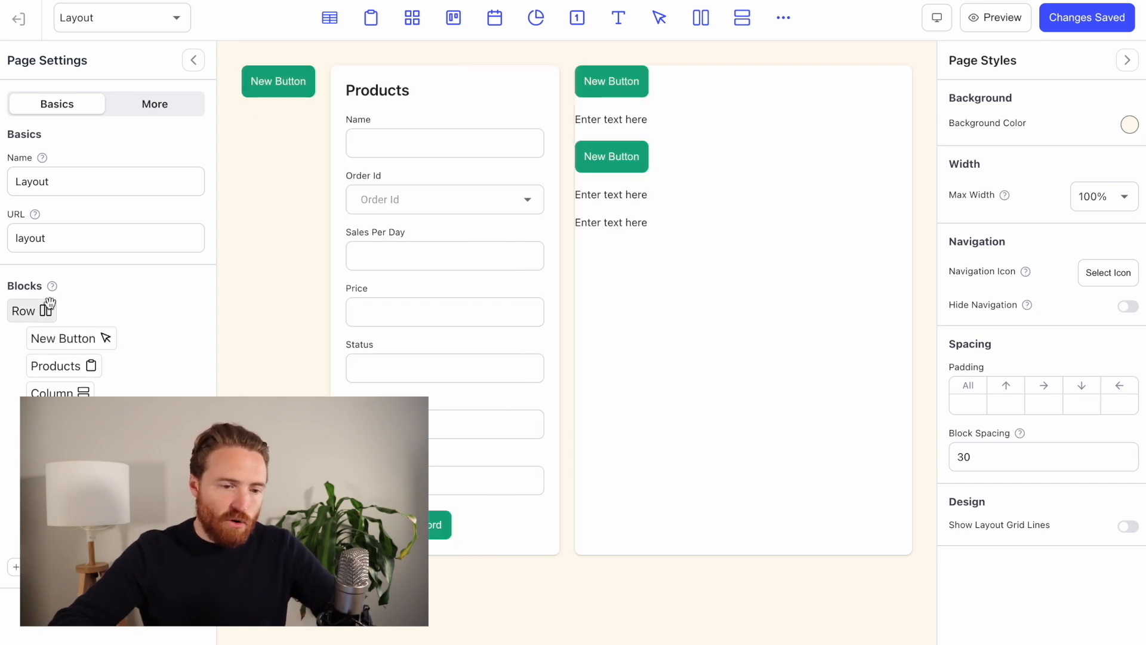
click(703, 171)
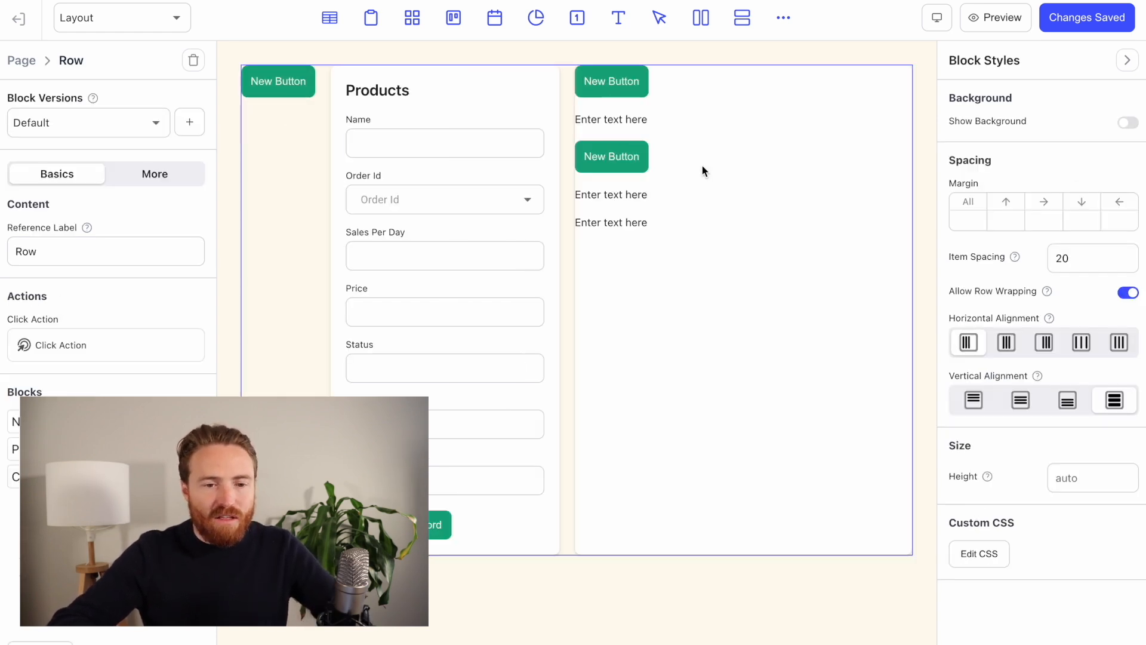
click(20, 64)
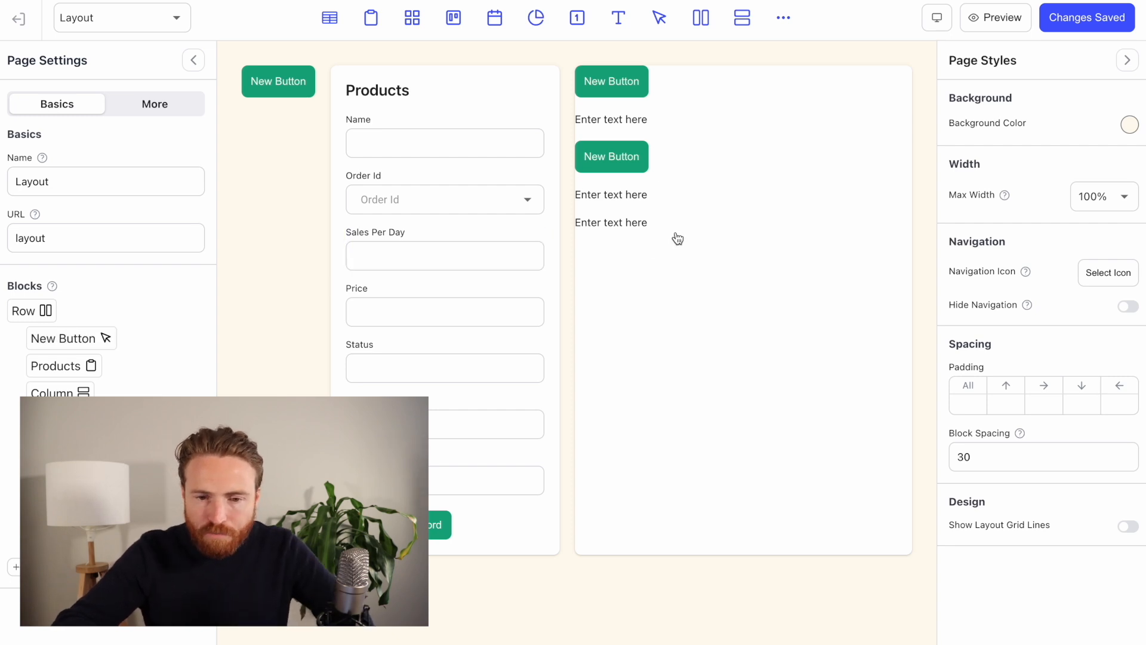
Step: Set the column's padding on all sides to 30
click(726, 133)
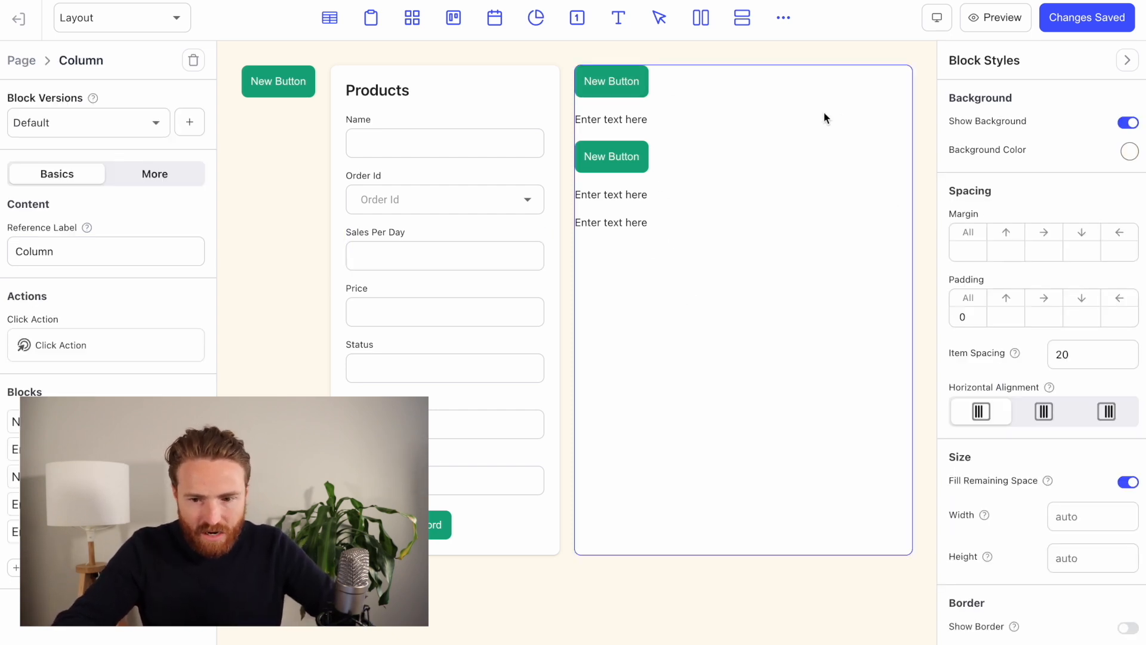
click(967, 317)
text(30)
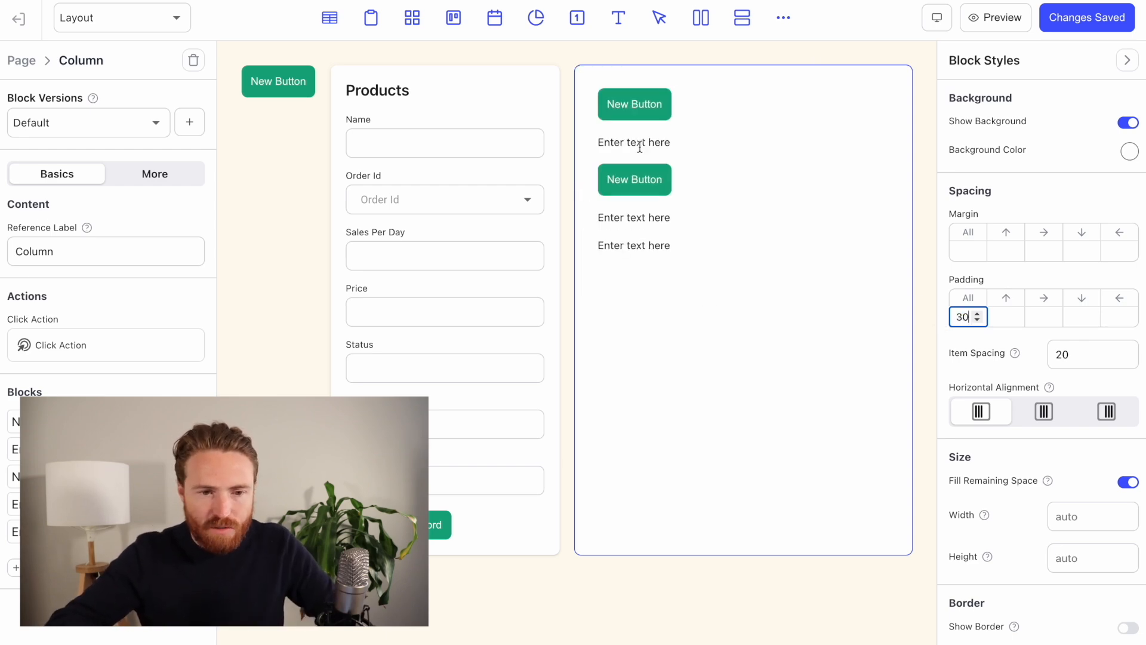
Step: Delete the button placed before the Products form in the outer row
click(300, 79)
key(Delete)
click(539, 390)
click(649, 146)
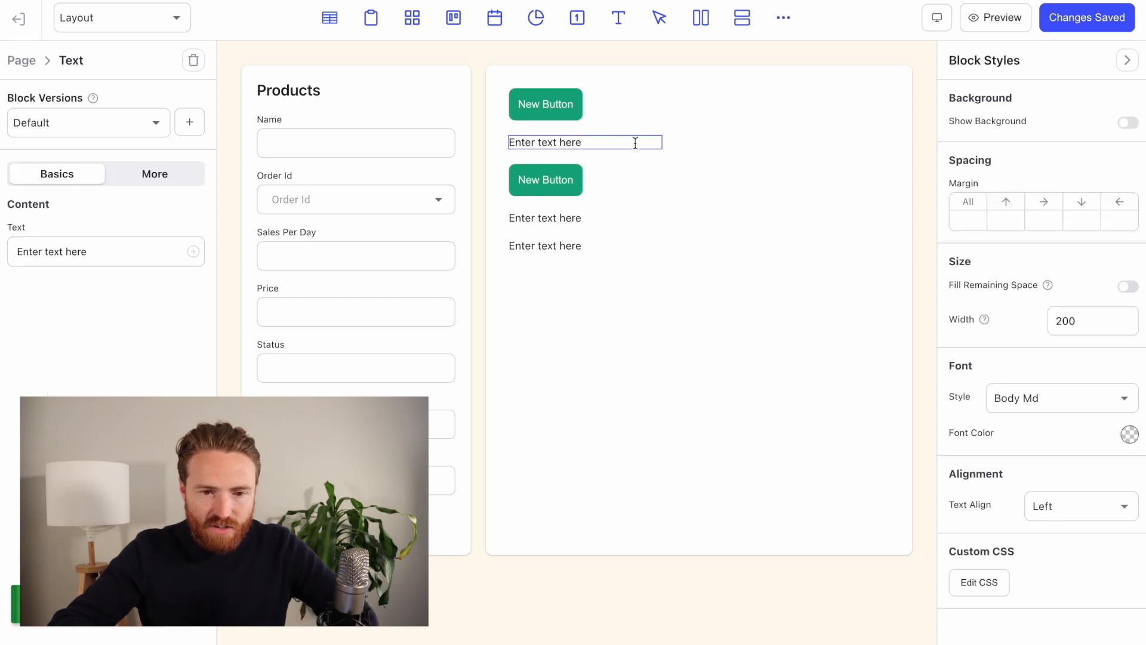
Step: Add a row inside the column and move the second button and a text block into it, with the text first
click(650, 259)
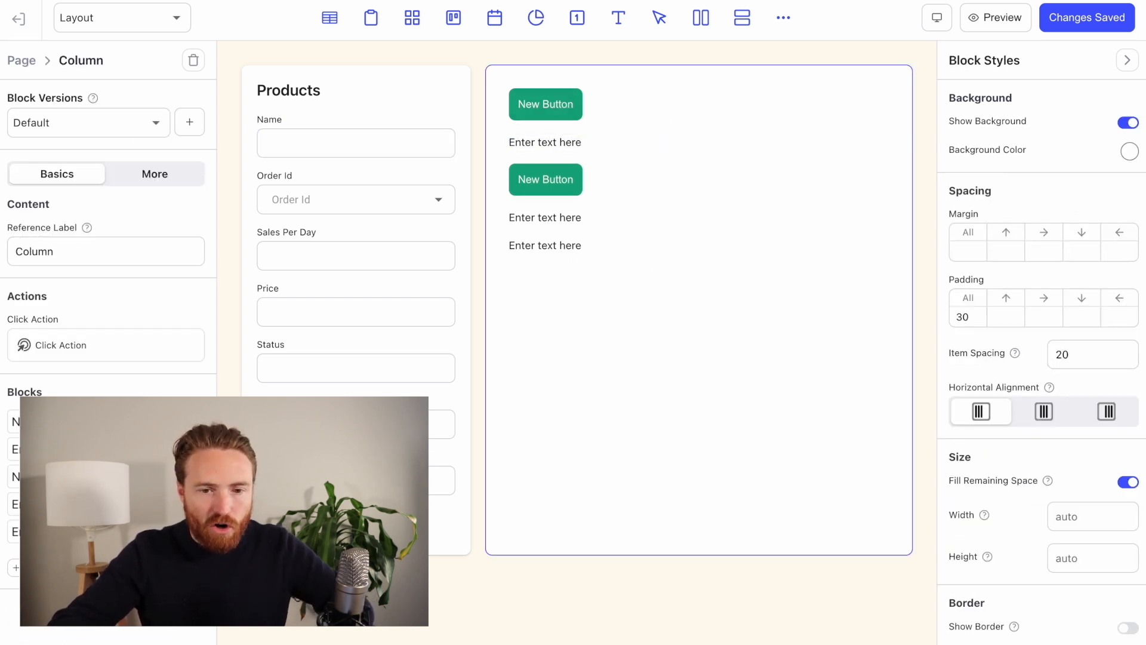
click(702, 21)
click(595, 292)
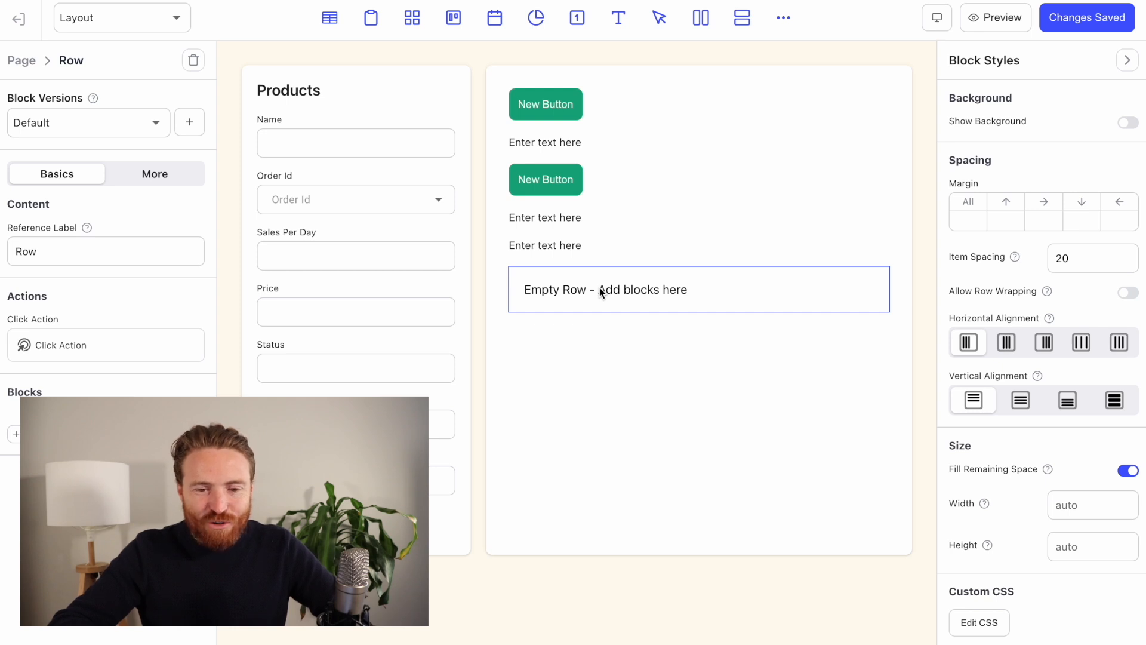
click(21, 65)
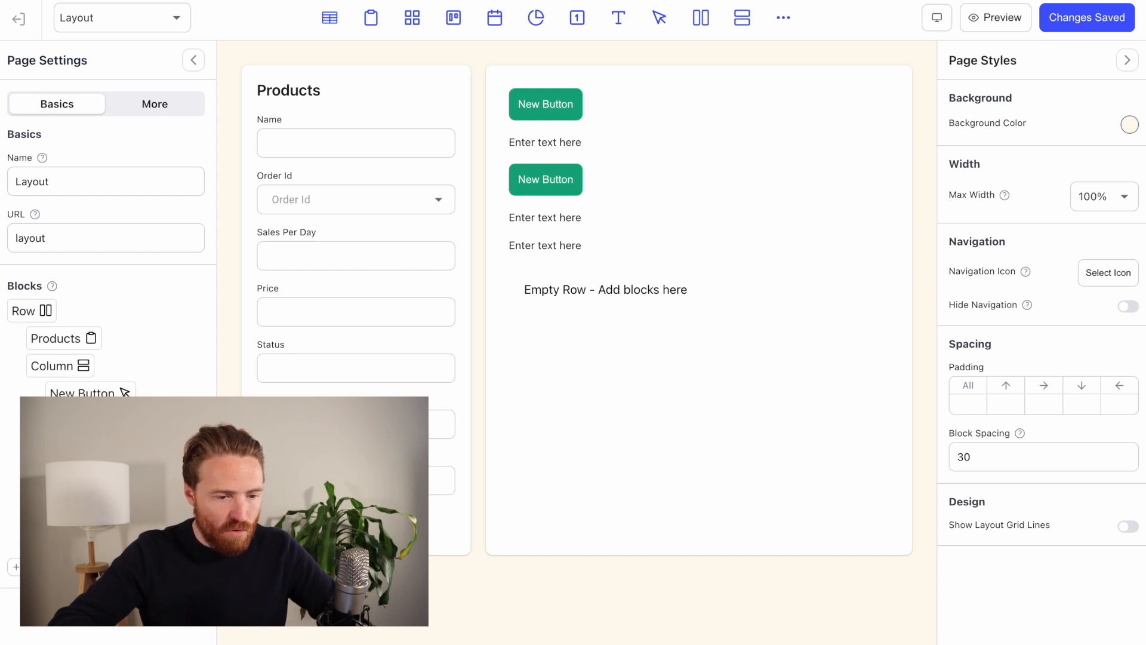
drag(89, 448, 96, 533)
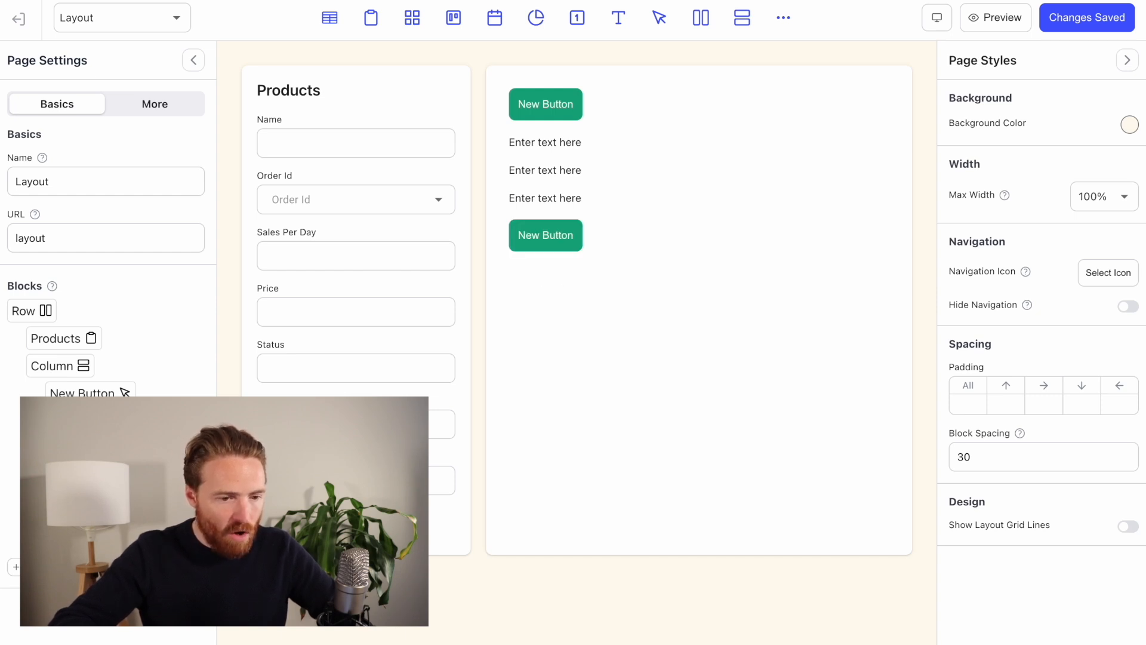
drag(83, 476, 98, 518)
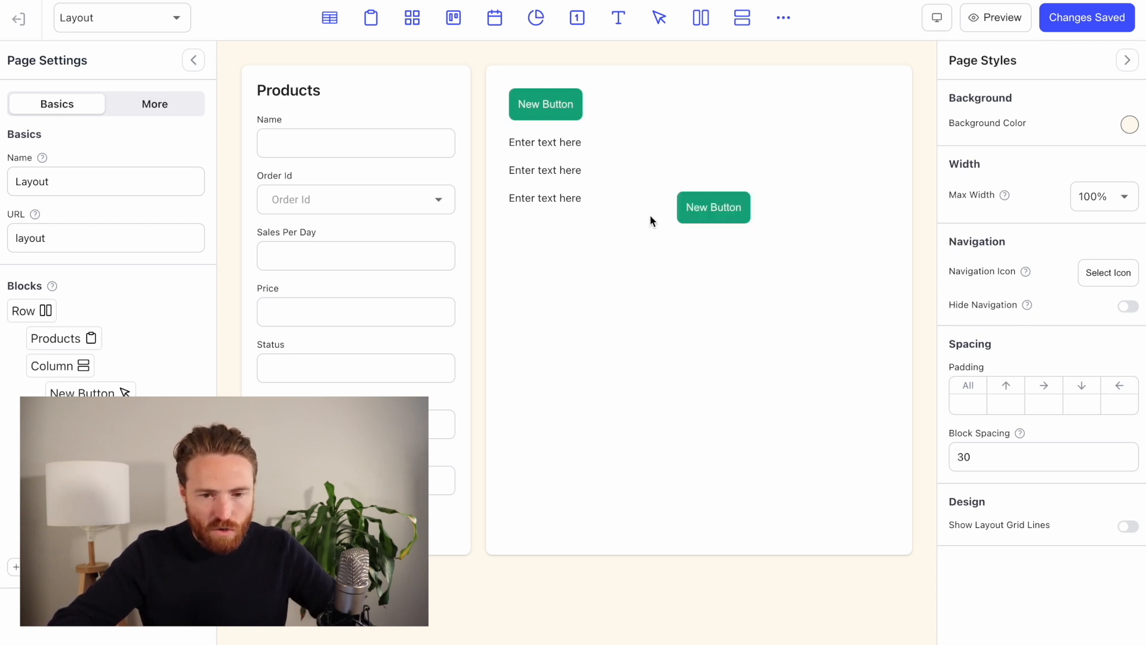
Step: Show the layout grid lines for the page
click(629, 206)
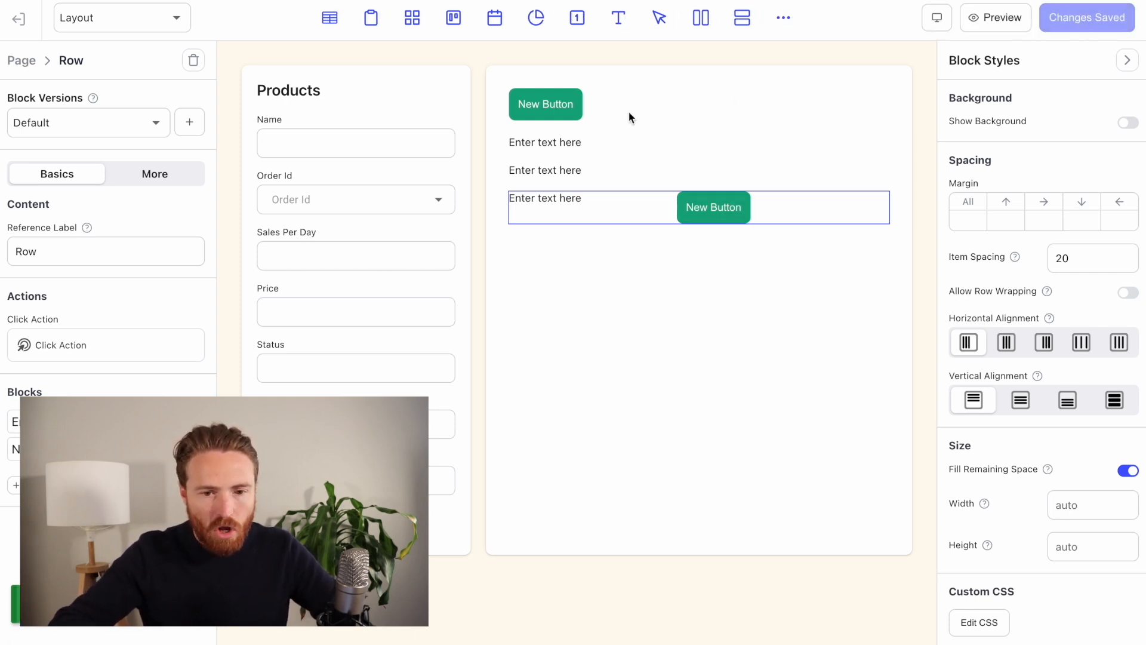
click(22, 60)
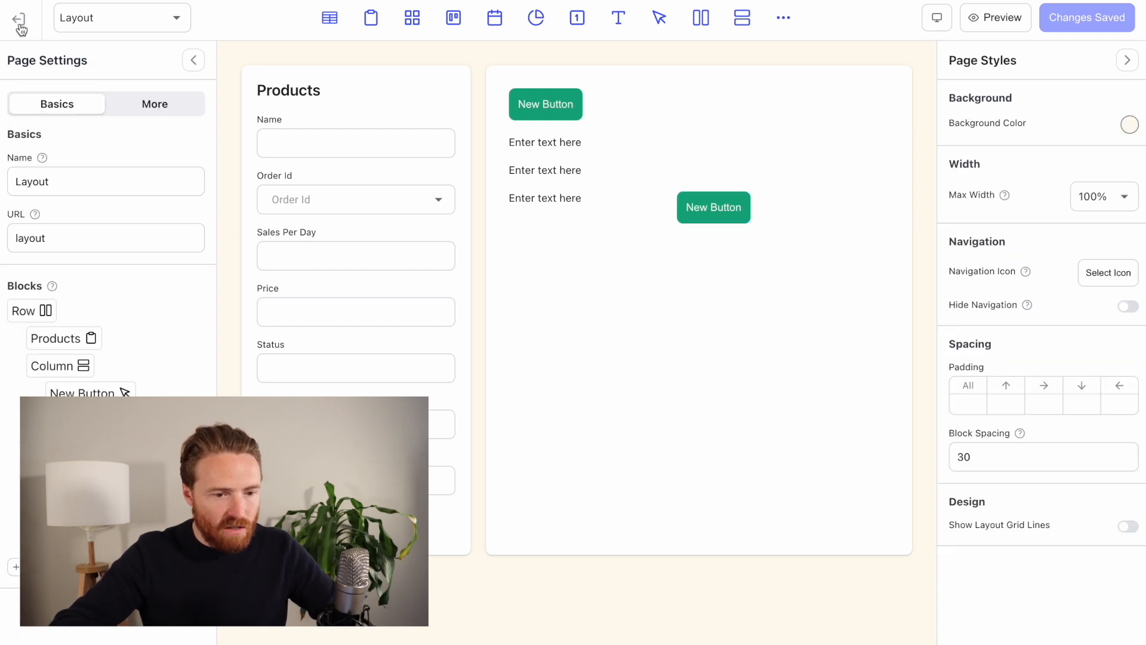
click(141, 106)
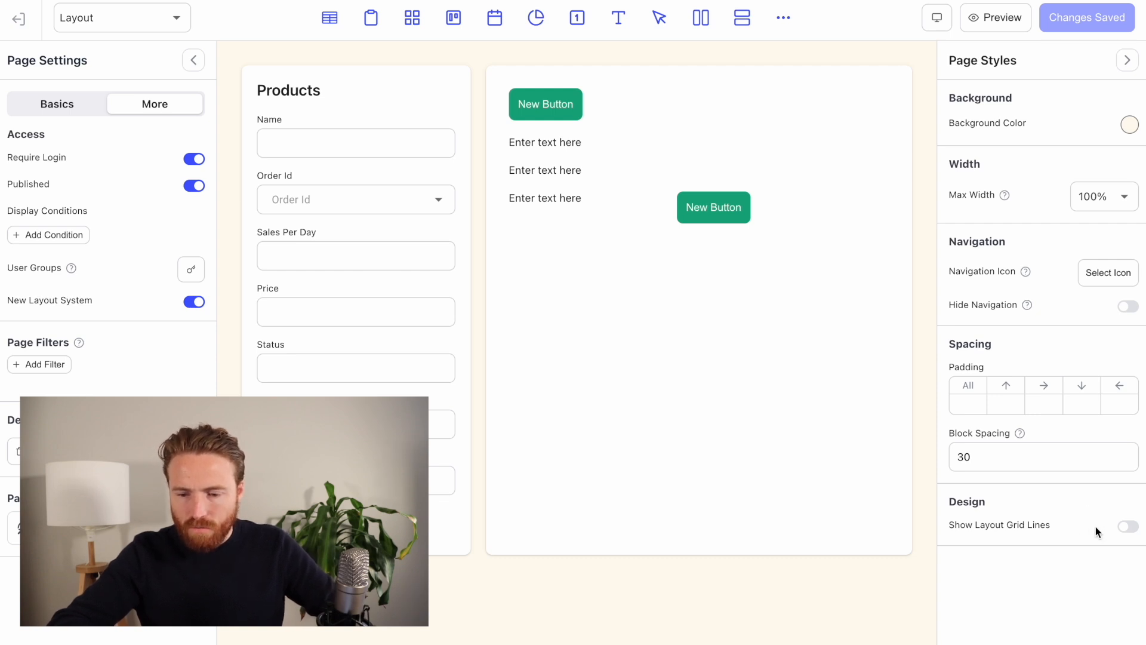
click(1128, 527)
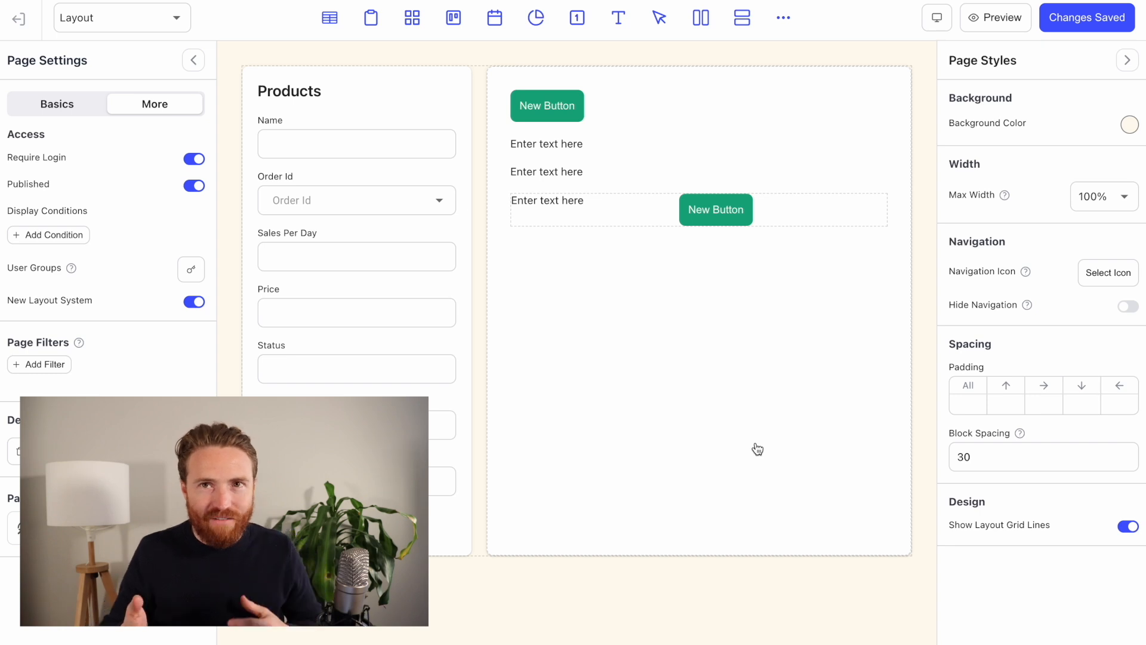
click(649, 206)
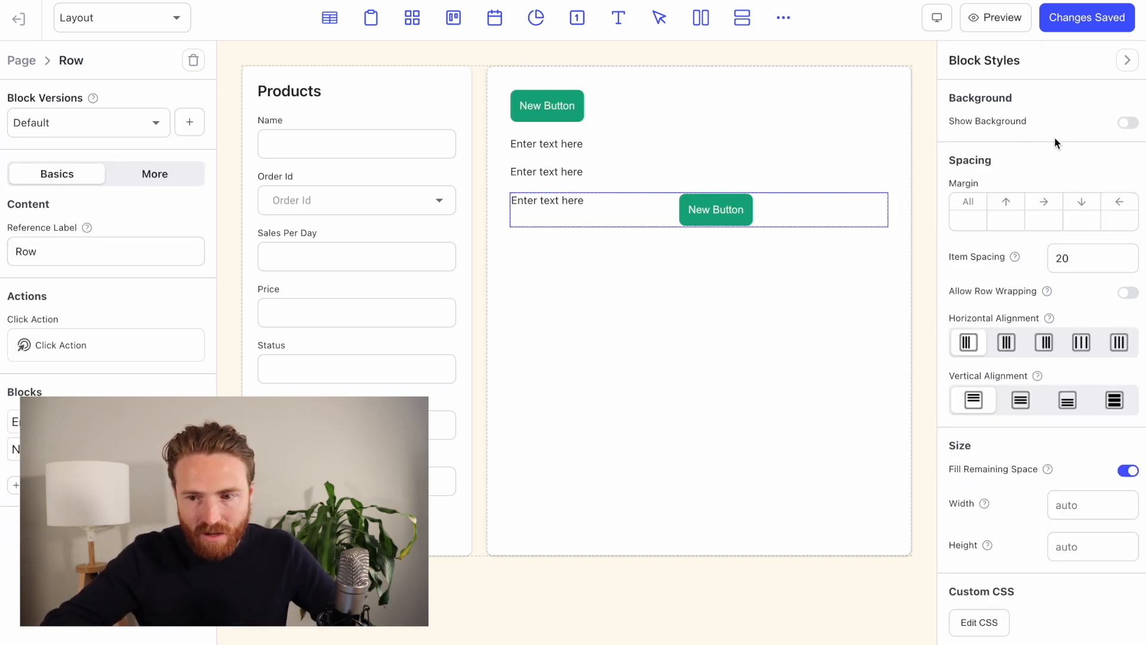
click(1128, 123)
click(1128, 123)
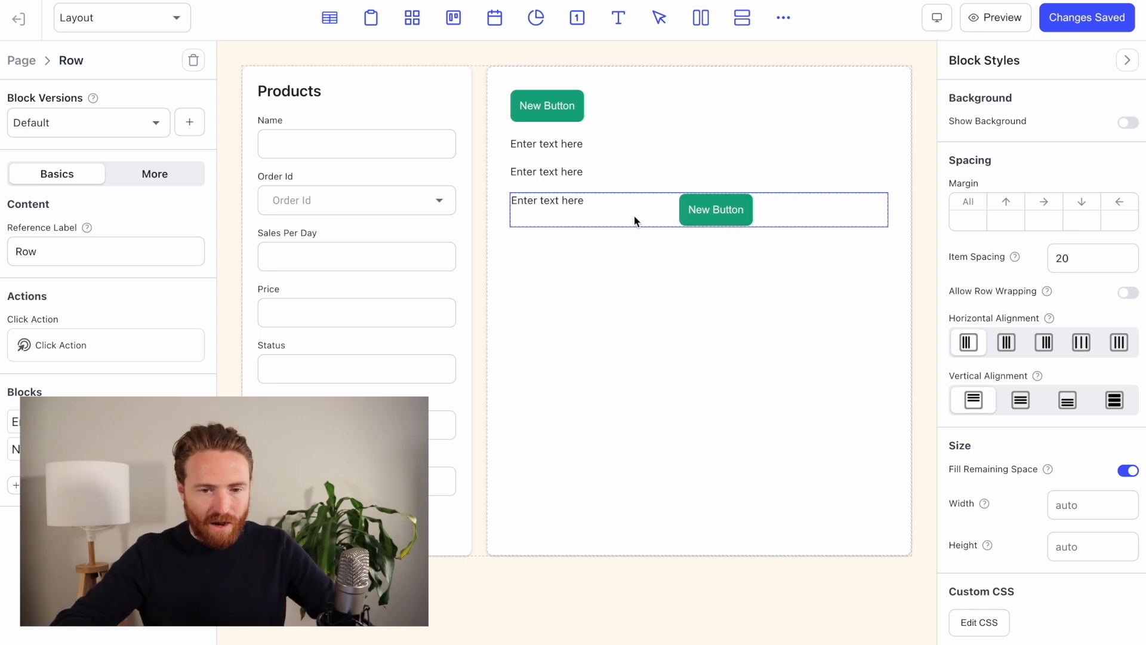
Step: Set the font style of the text block in the inner row to Heading Xl
click(562, 199)
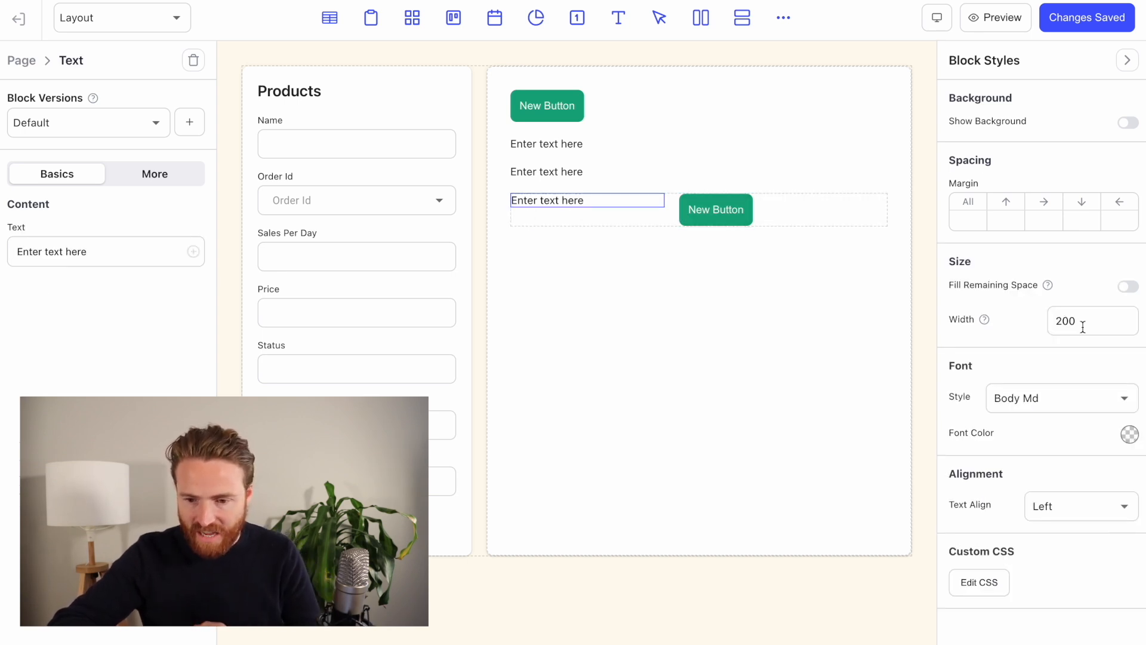
click(1081, 395)
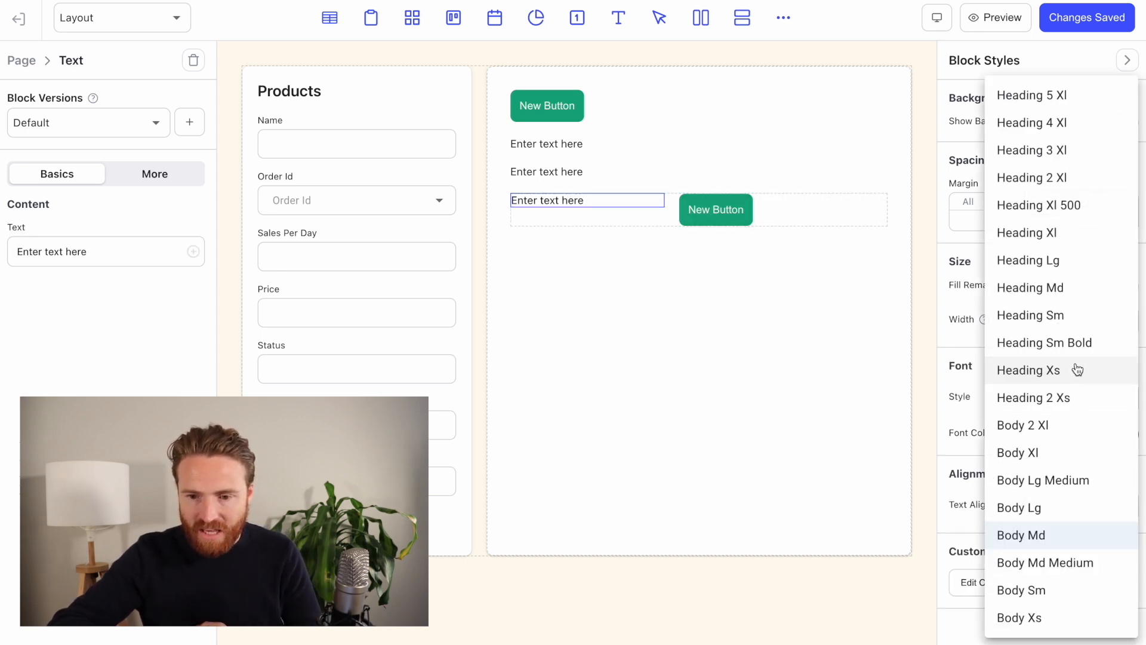
click(1072, 237)
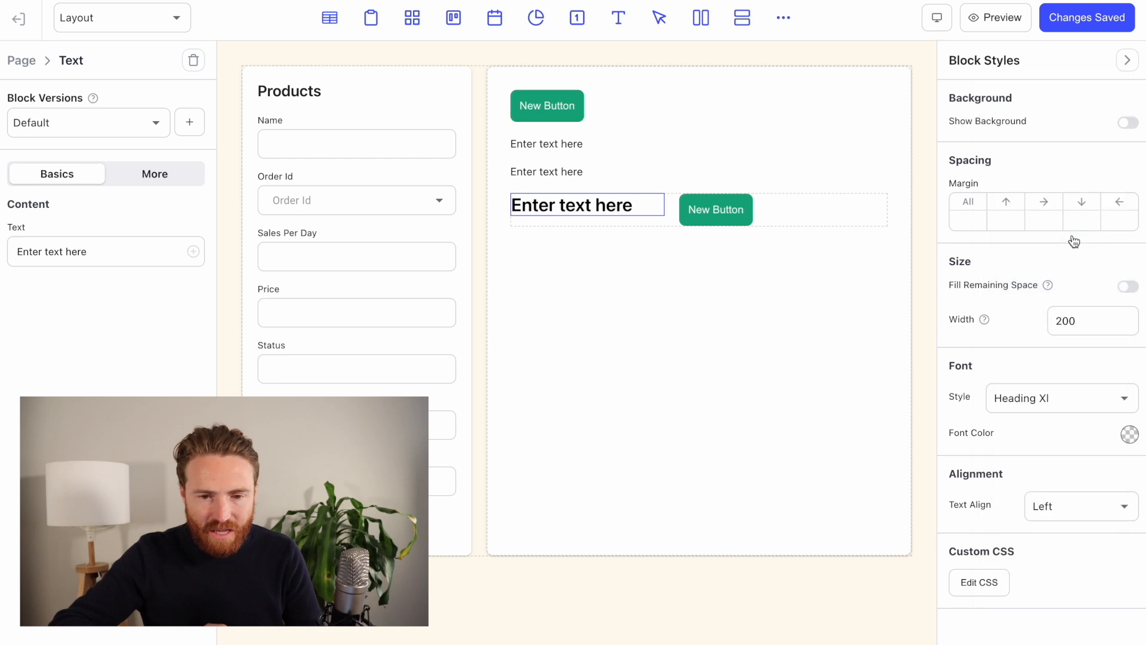
Step: Center the inner row's blocks vertically and give the row a visible background in light grey #D4D4D4
click(675, 210)
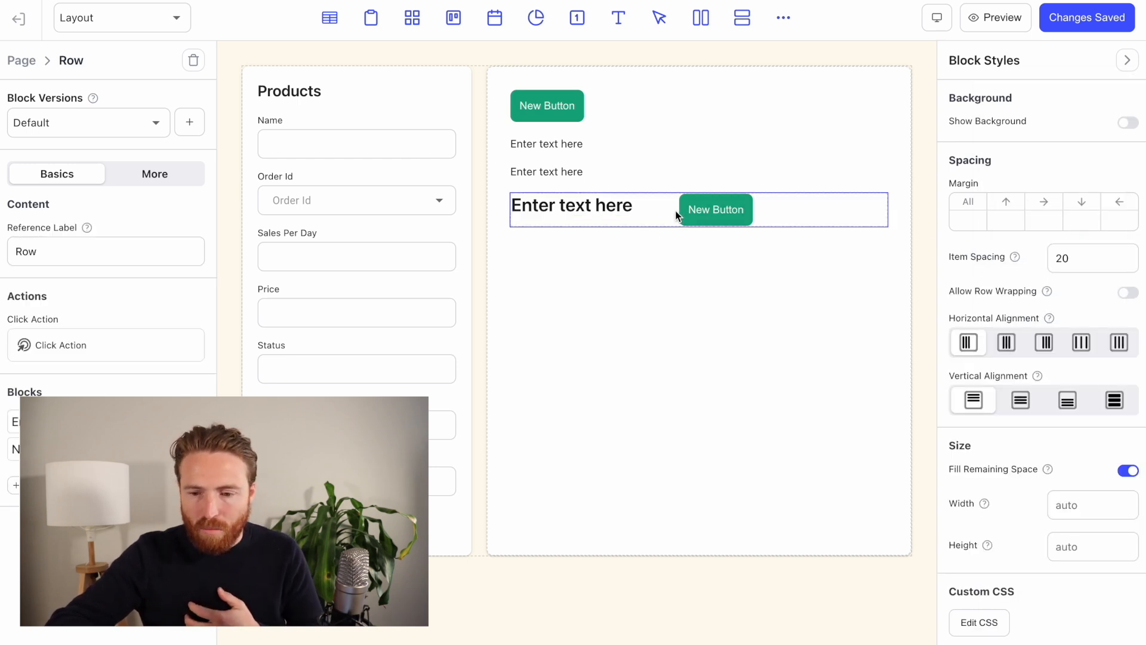
click(1022, 400)
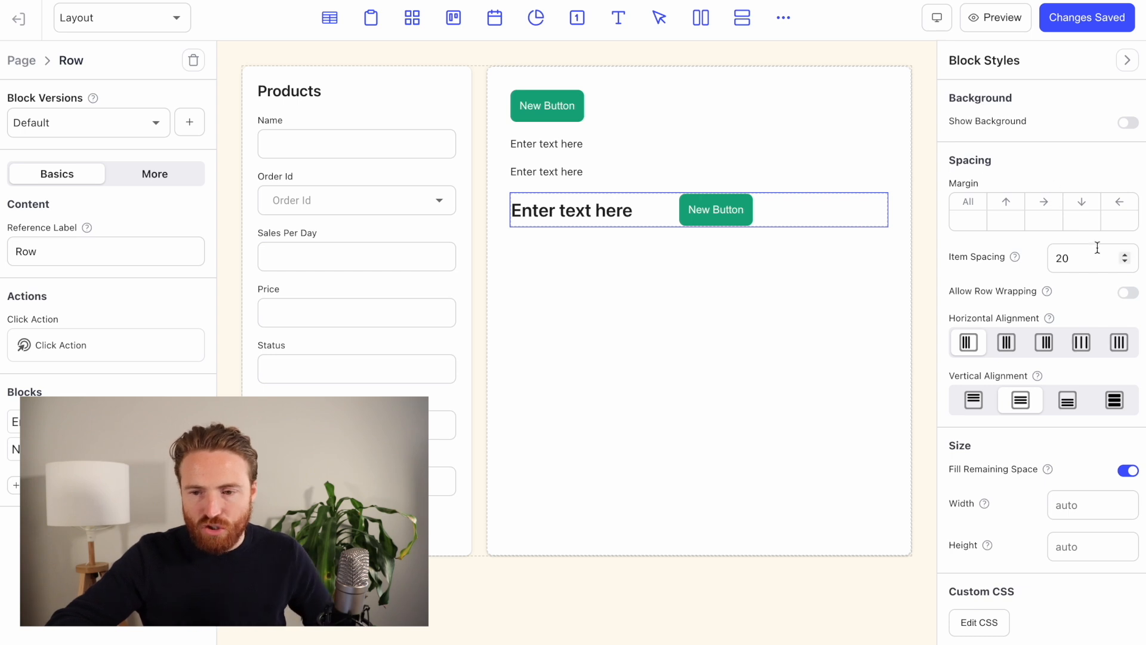
click(1128, 123)
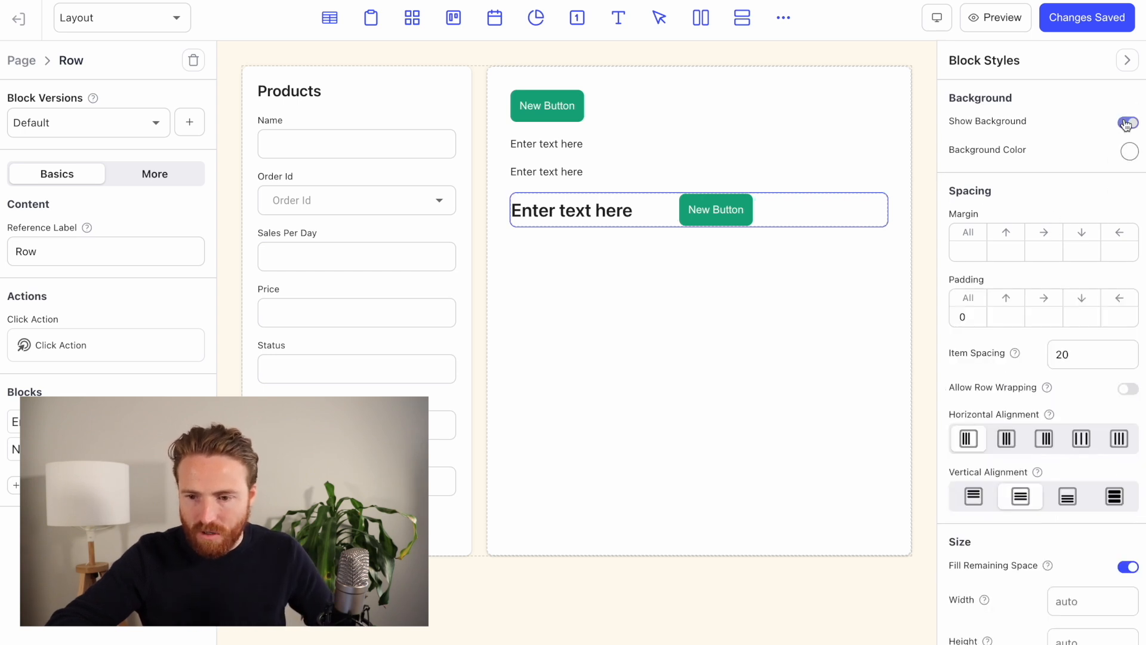
click(1130, 154)
drag(1020, 179, 954, 177)
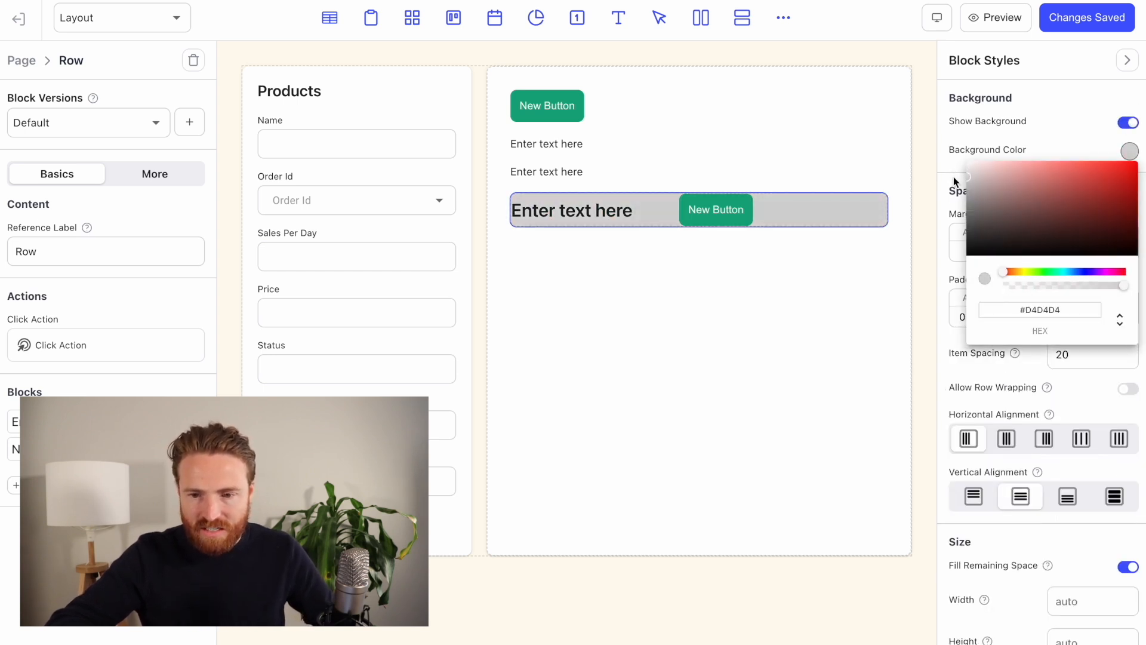
click(986, 80)
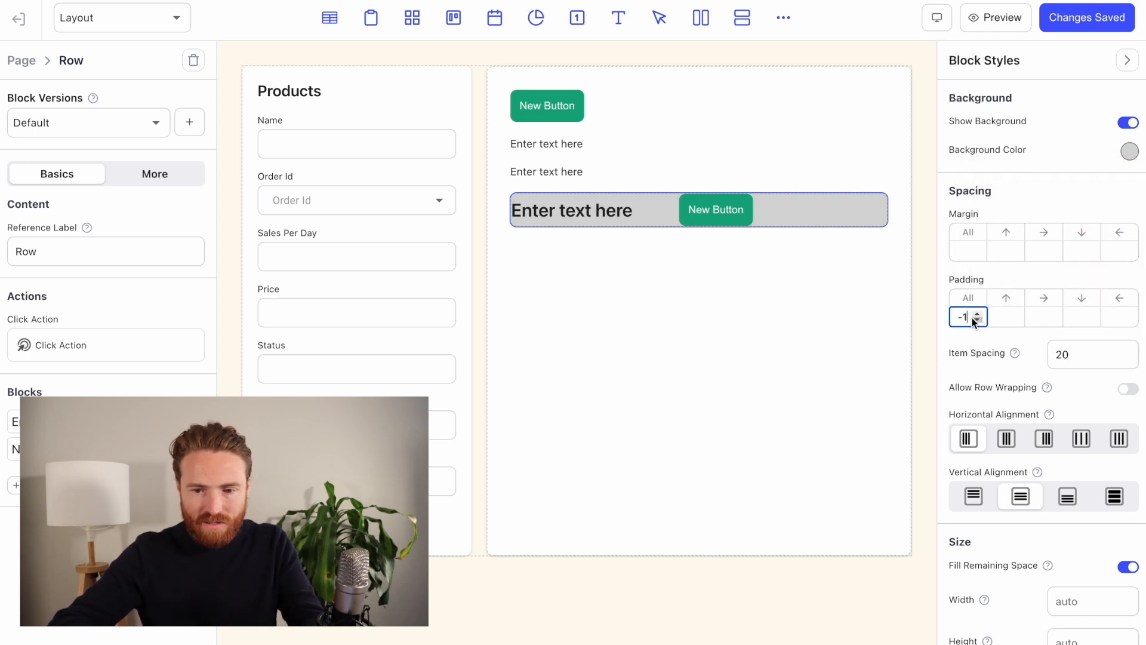
Step: Set the inner row's padding on all sides to 10
key(BackSpace)
key(BackSpace)
text(10)
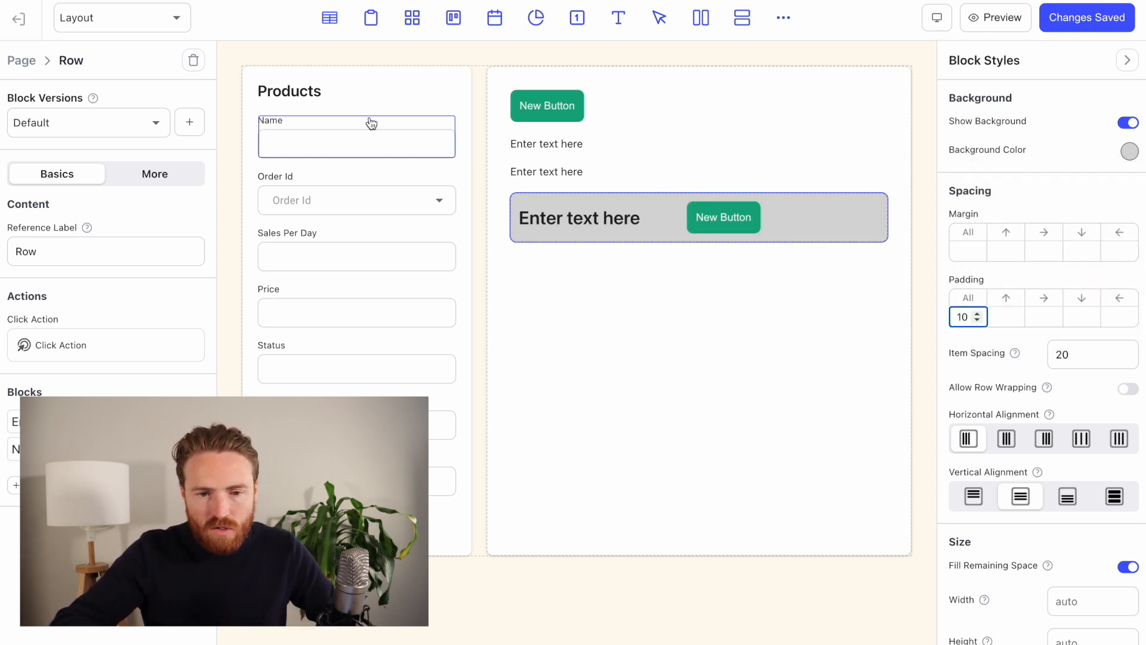
Step: Add another empty row to the column below the grey row
click(555, 269)
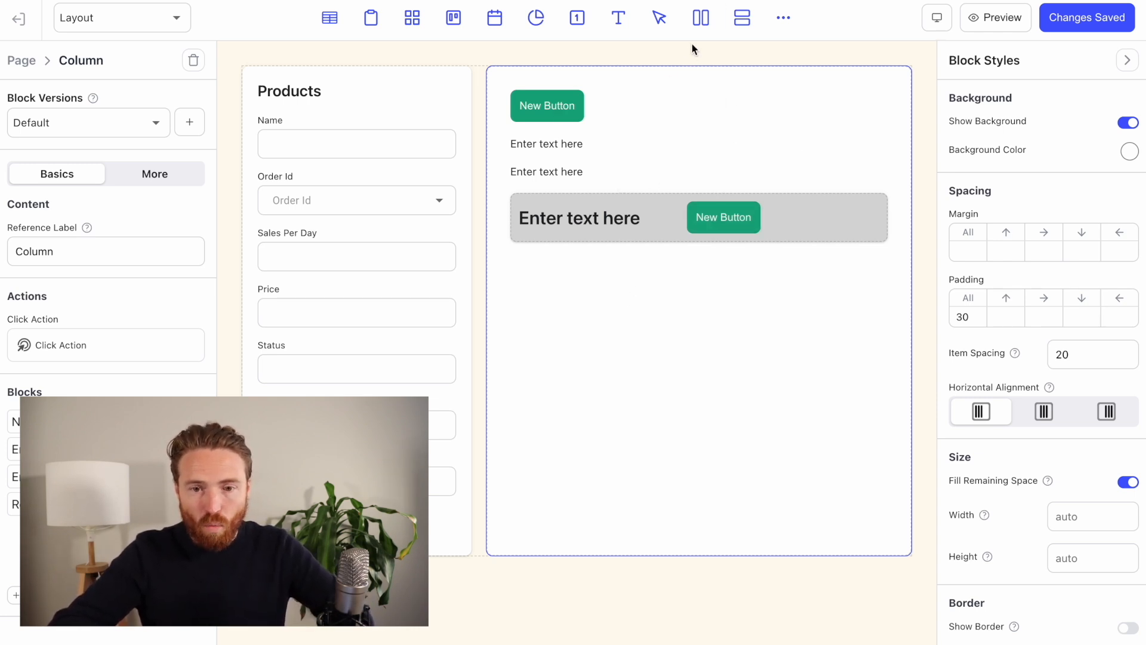
click(700, 17)
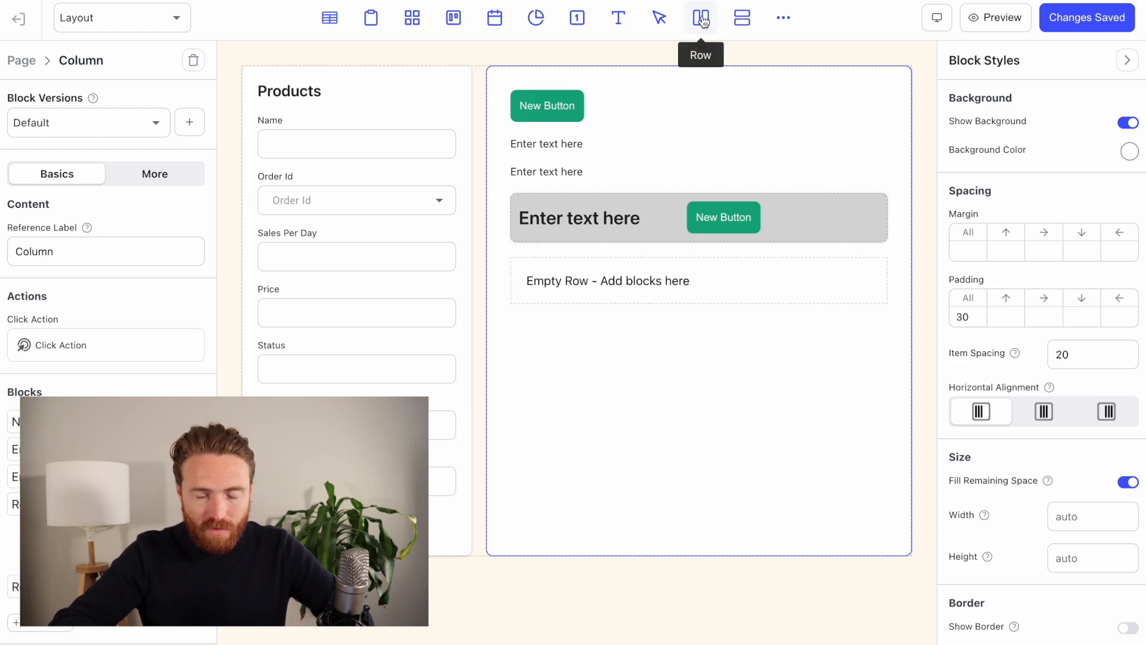
Step: Delete the empty row below the grey row in the column
click(657, 278)
key(Delete)
click(536, 394)
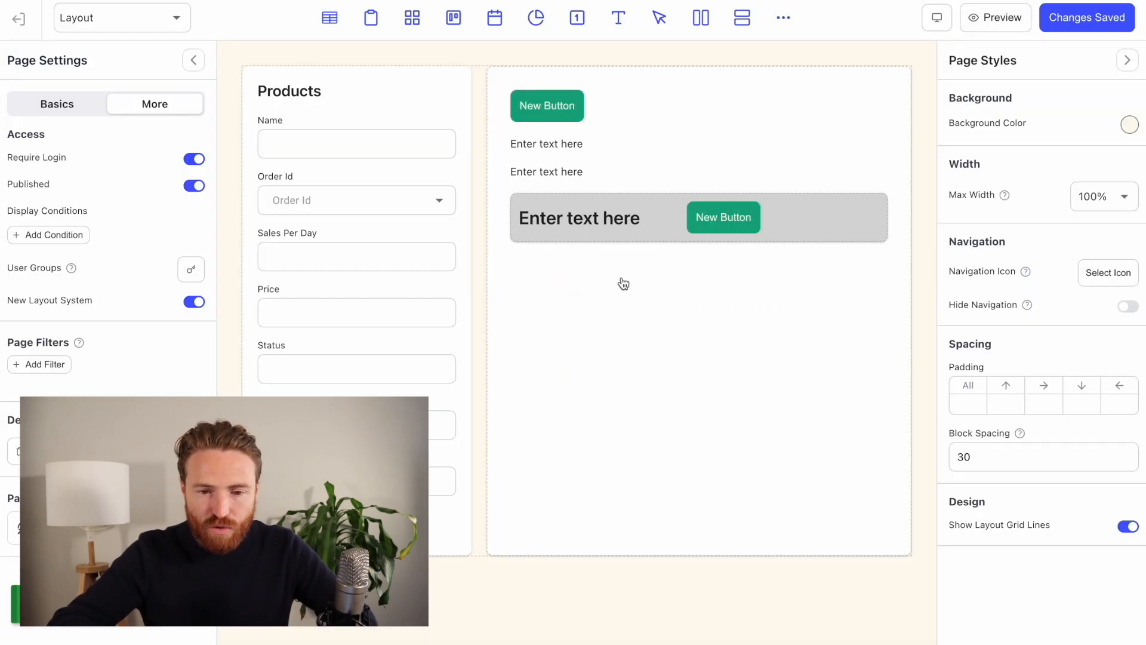
Step: Duplicate the grey row and nest the copy inside the column below the original
click(669, 200)
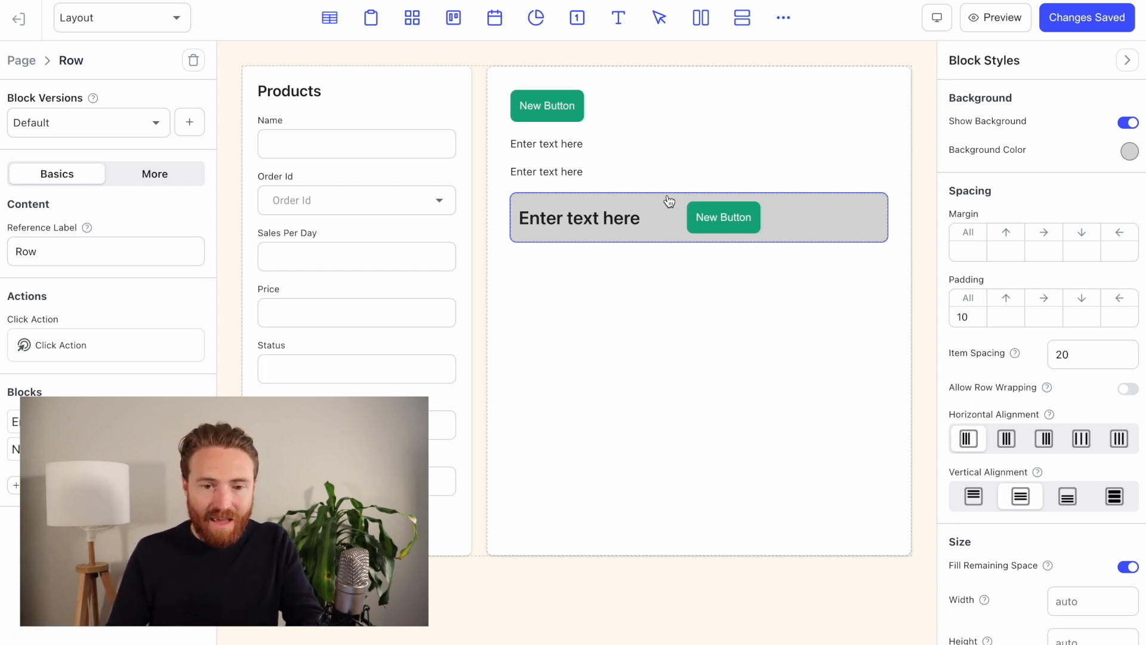
key(ctrl+d)
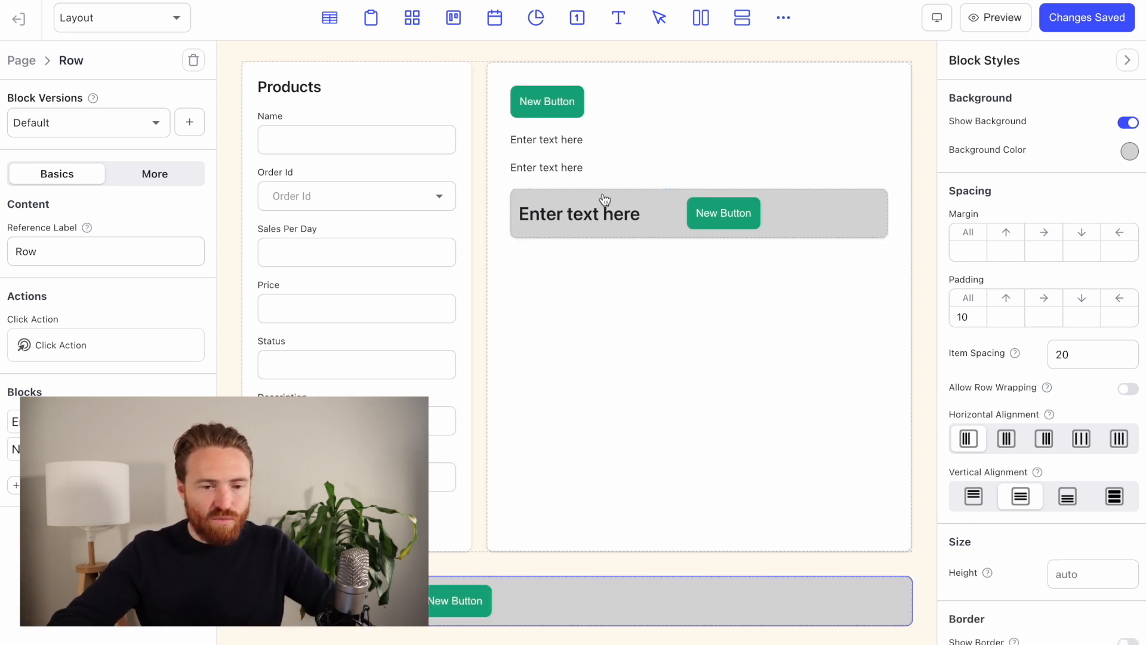
click(20, 65)
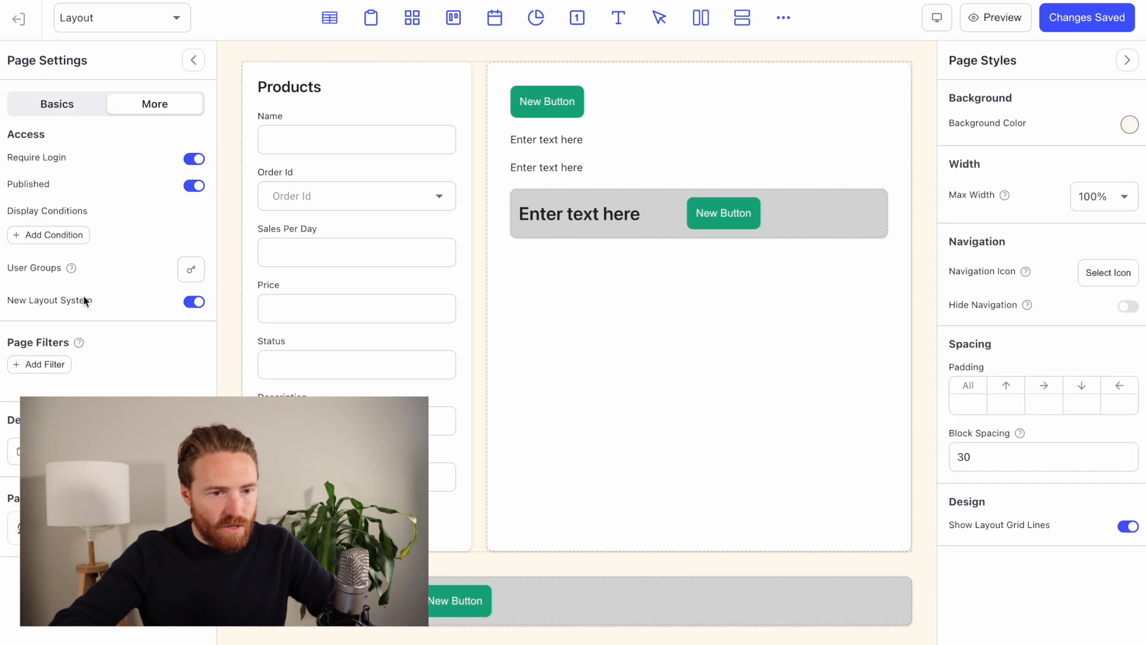
click(37, 105)
scroll(39, 358, down, 1)
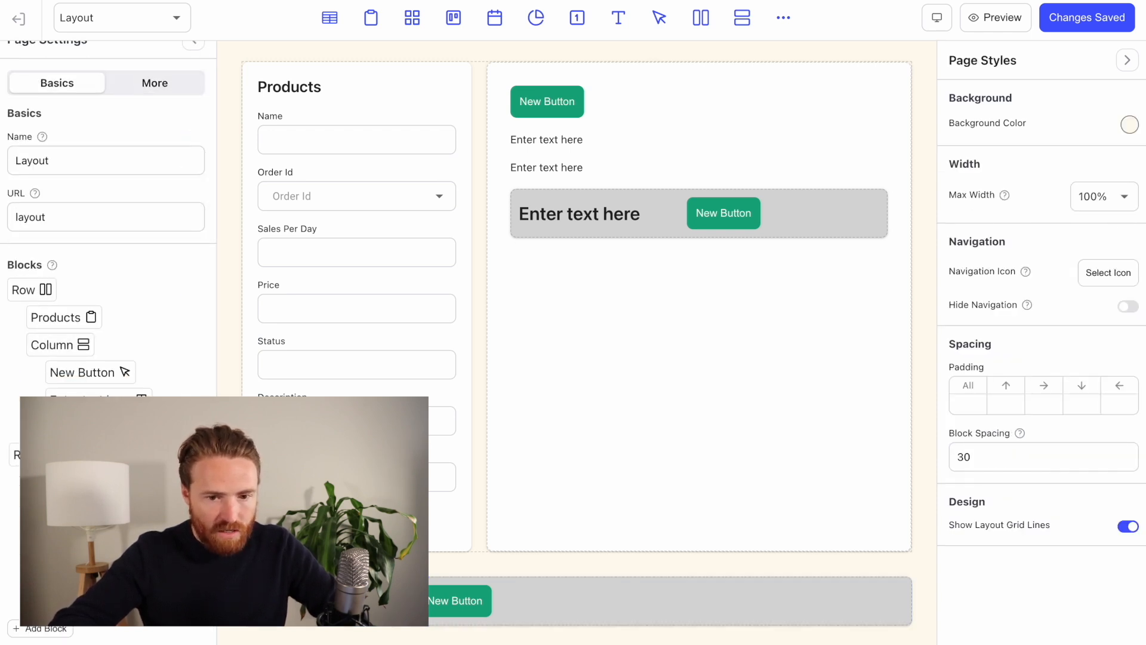
drag(29, 456, 63, 456)
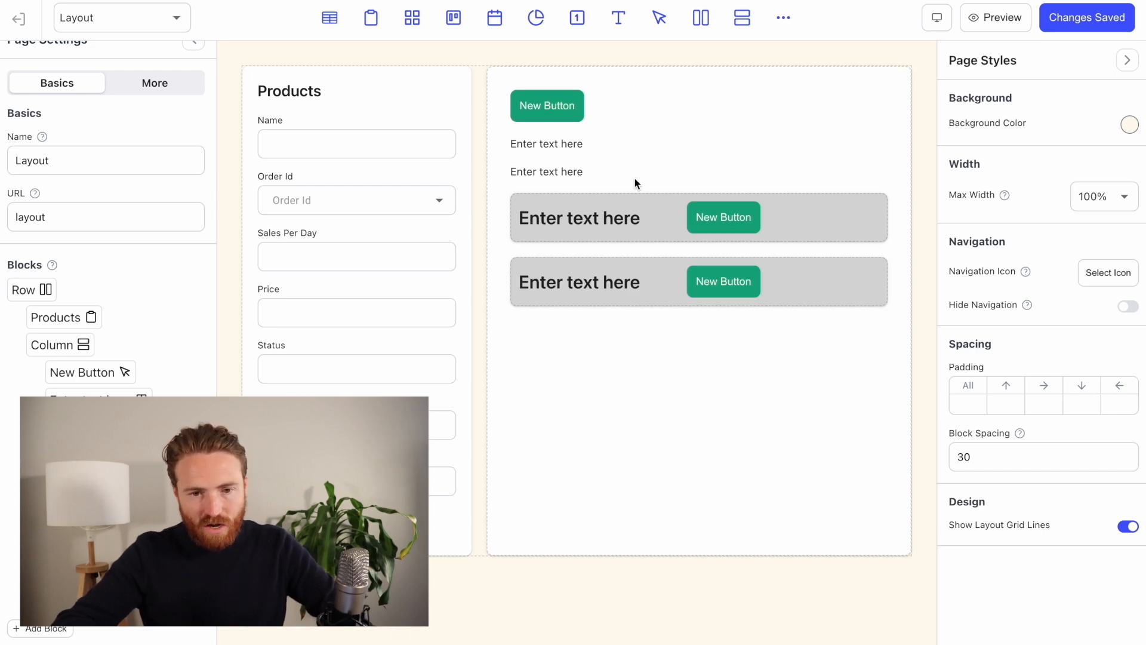
Step: Delete the two standalone text blocks above the grey rows in the column
click(550, 171)
key(Delete)
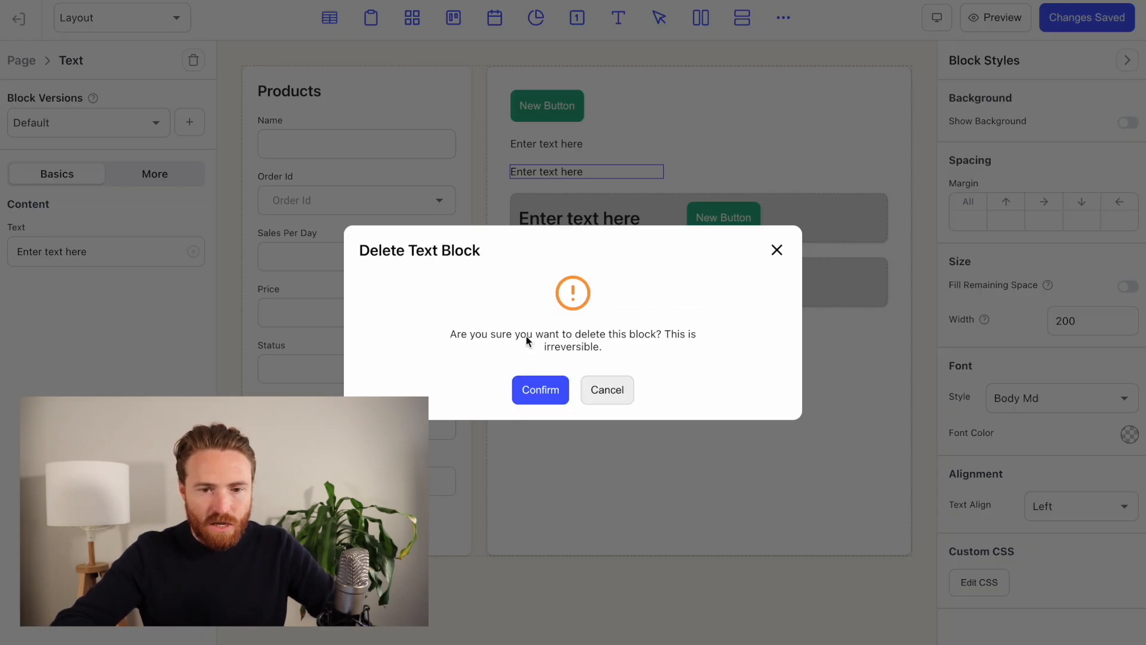
click(529, 391)
click(545, 144)
key(Delete)
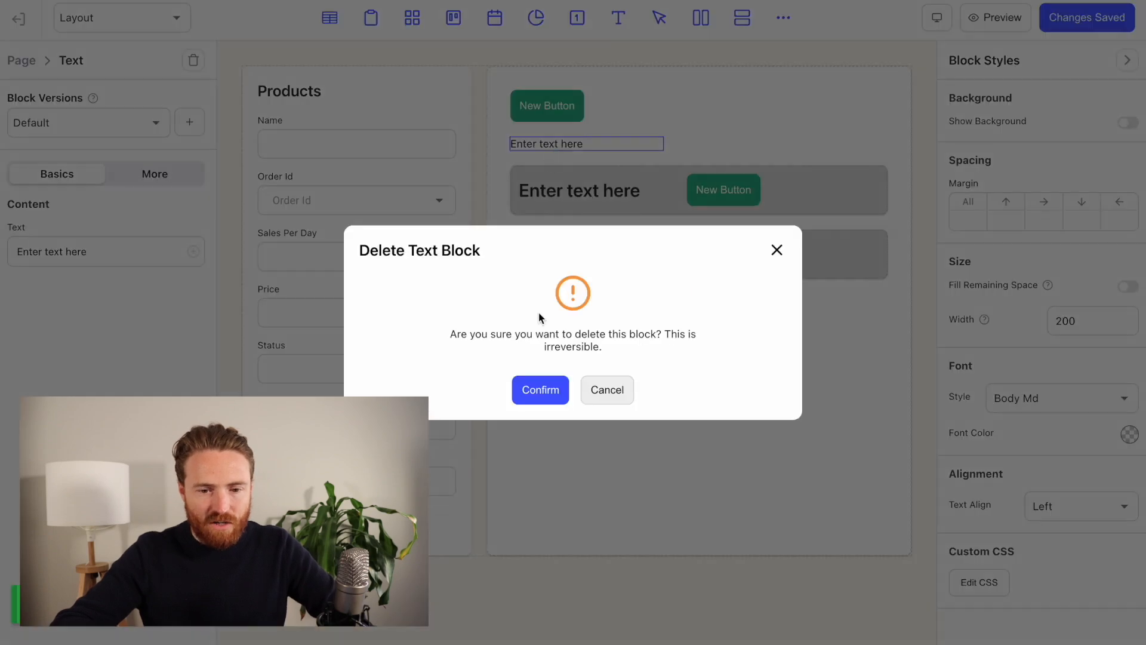
click(537, 377)
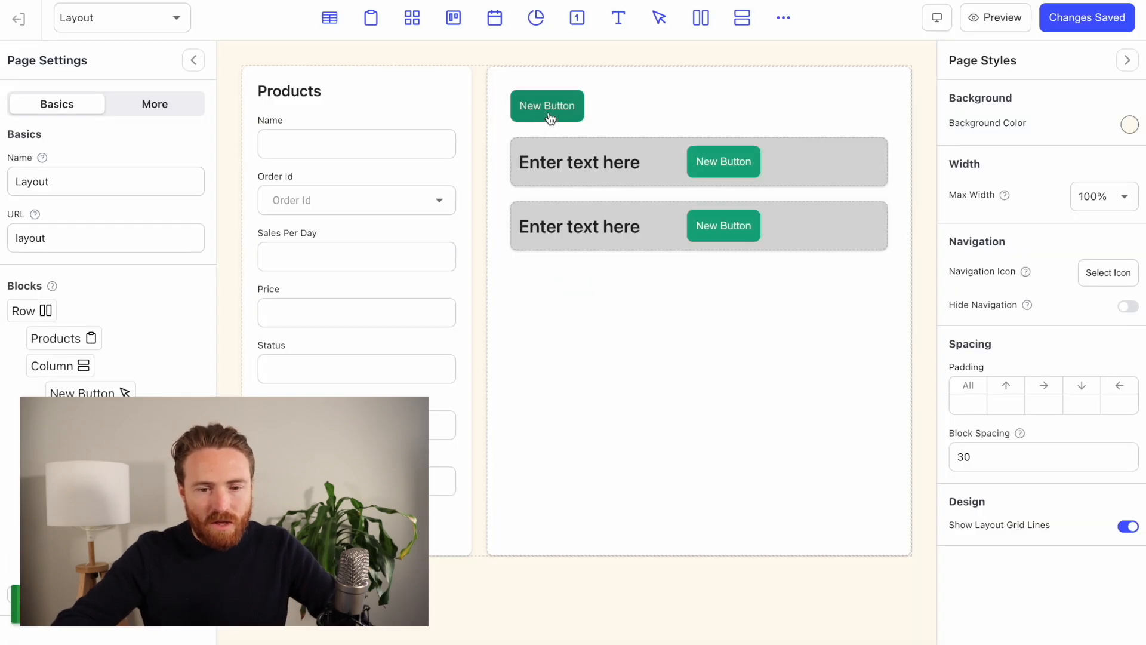
Step: Delete the standalone New Button block above the two grey rows
click(549, 113)
key(Delete)
click(540, 390)
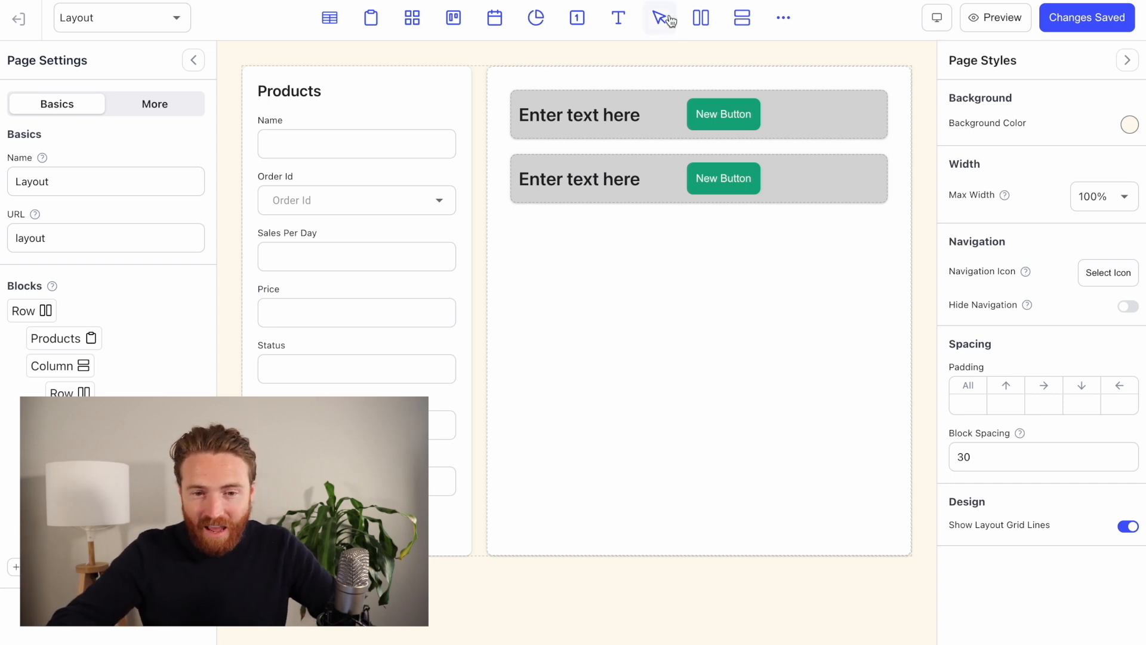
Step: Set the horizontal alignment of the column holding the grey rows to center
click(653, 147)
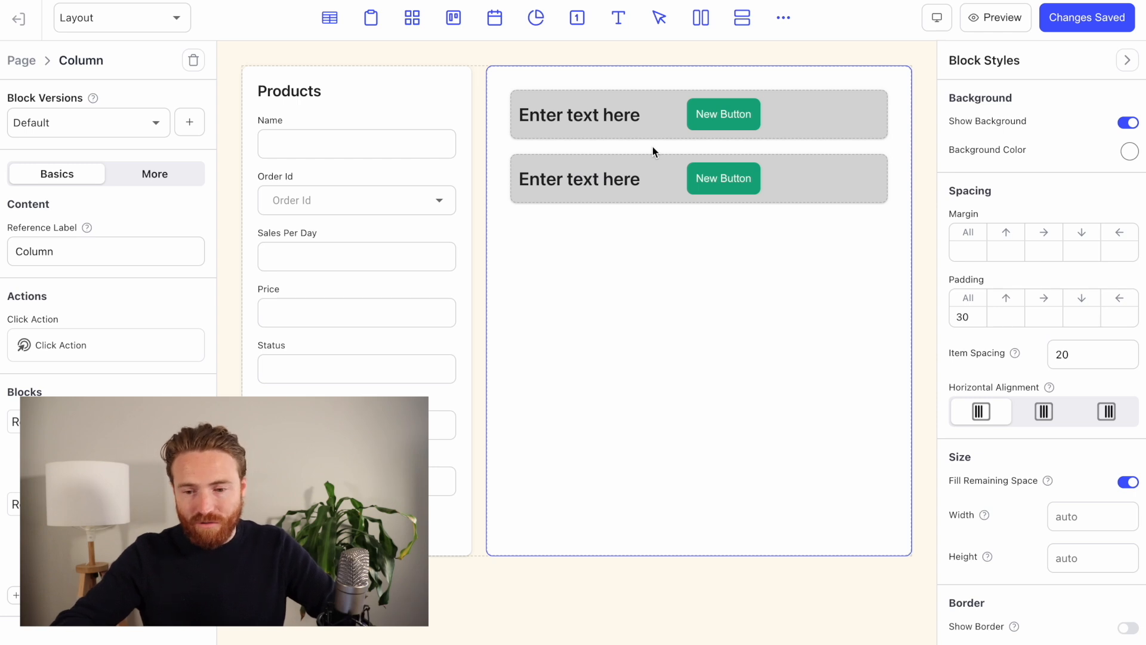
scroll(1039, 356, down, 3)
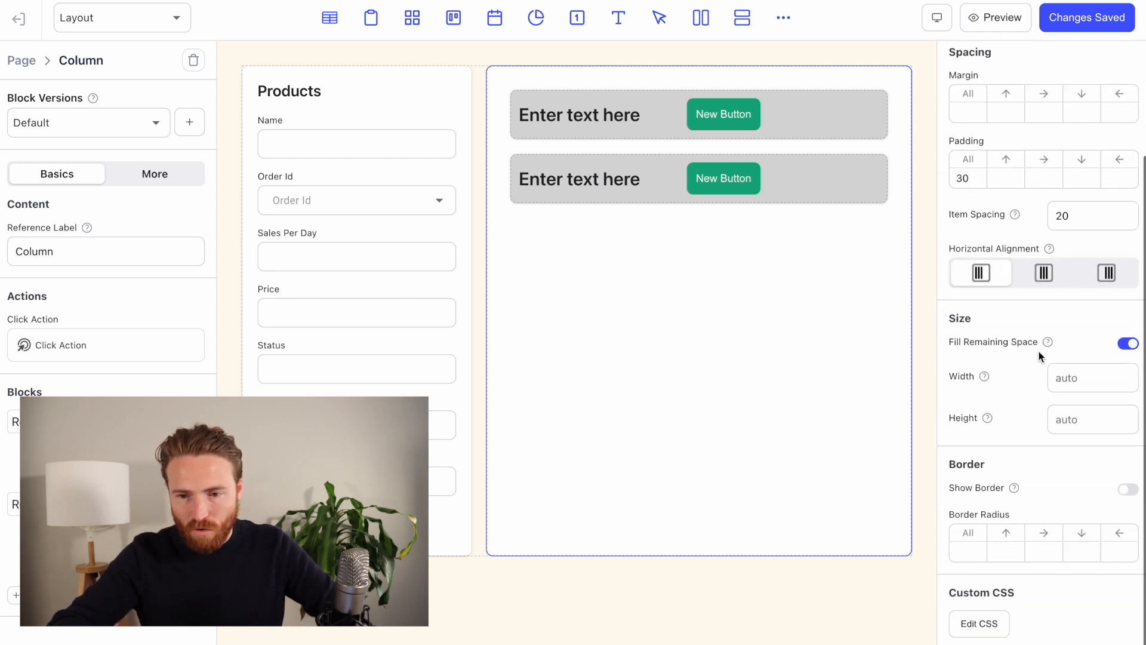
scroll(1027, 352, up, 3)
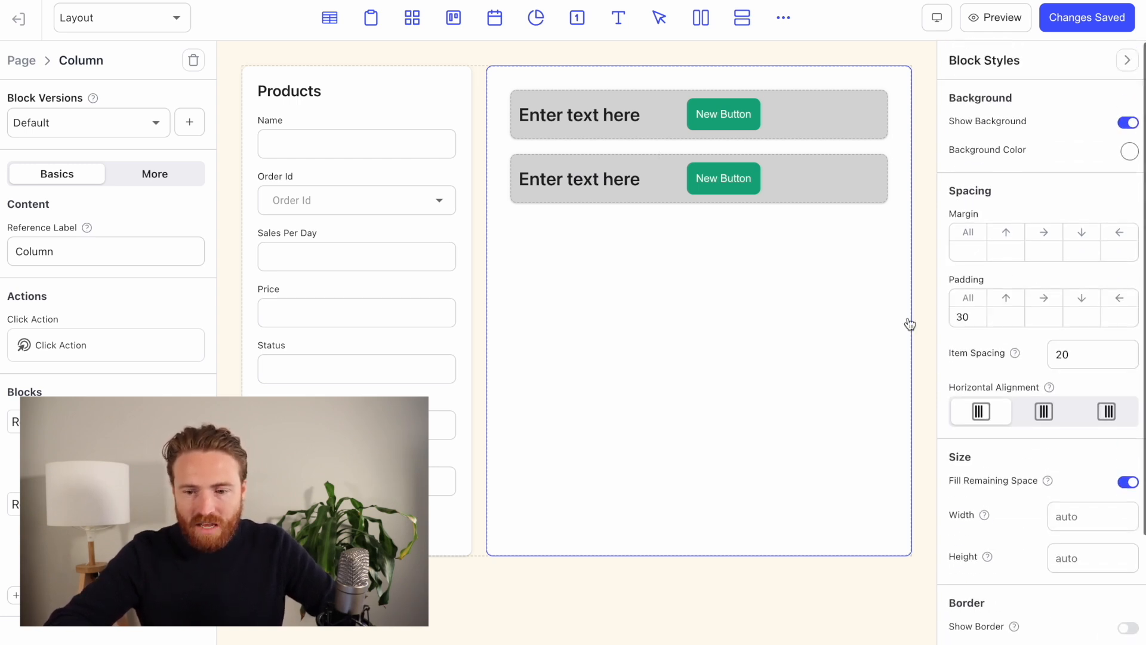
click(1043, 415)
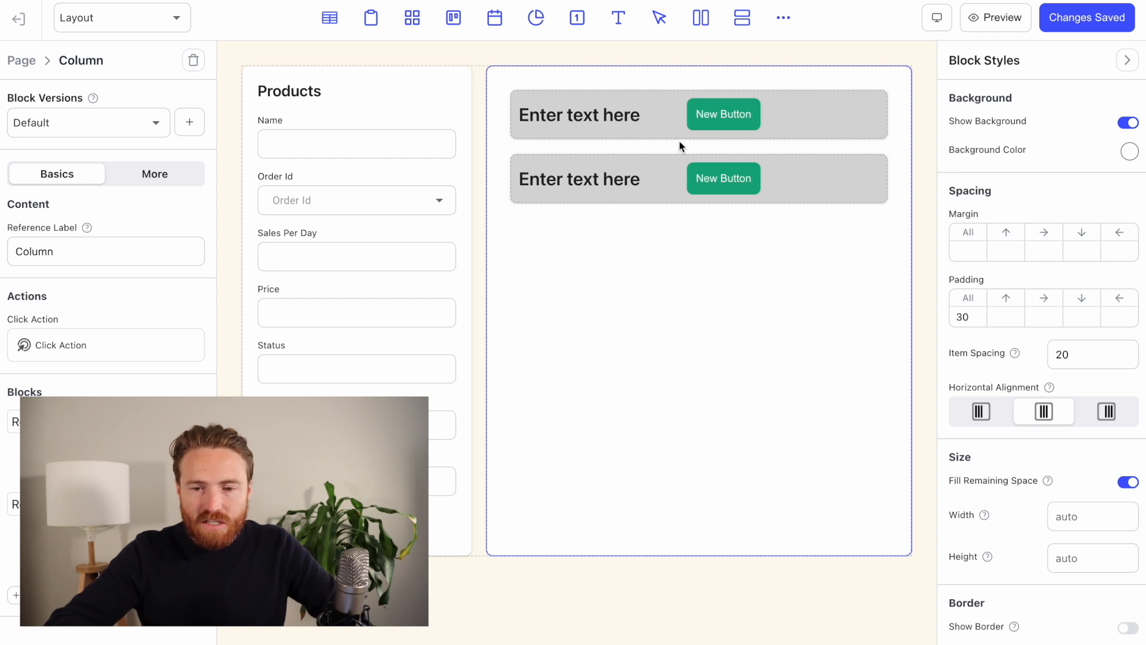
Step: Give the upper grey row a width of 300 and turn off Fill Remaining Space for it
click(818, 101)
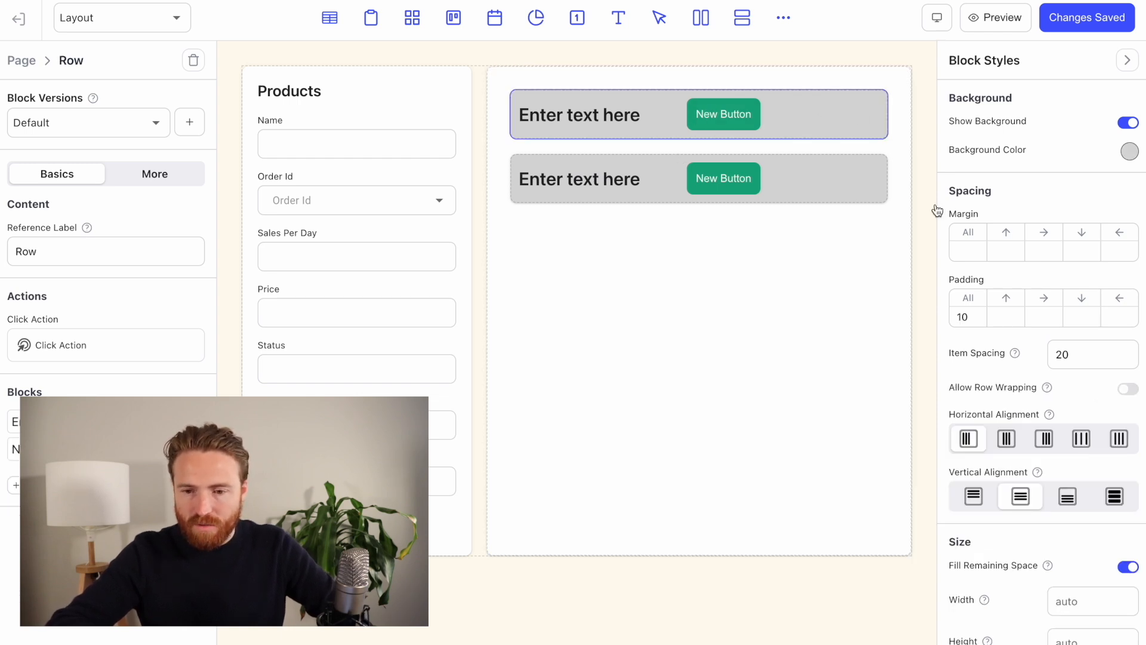
scroll(1078, 287, down, 4)
click(1088, 382)
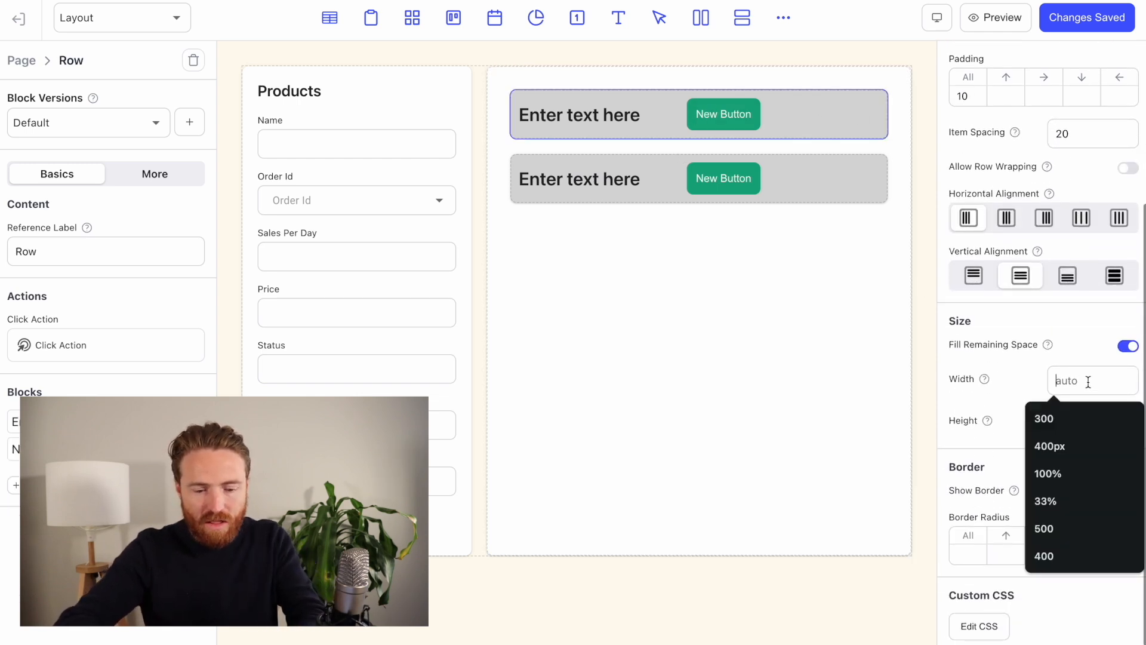
text(300)
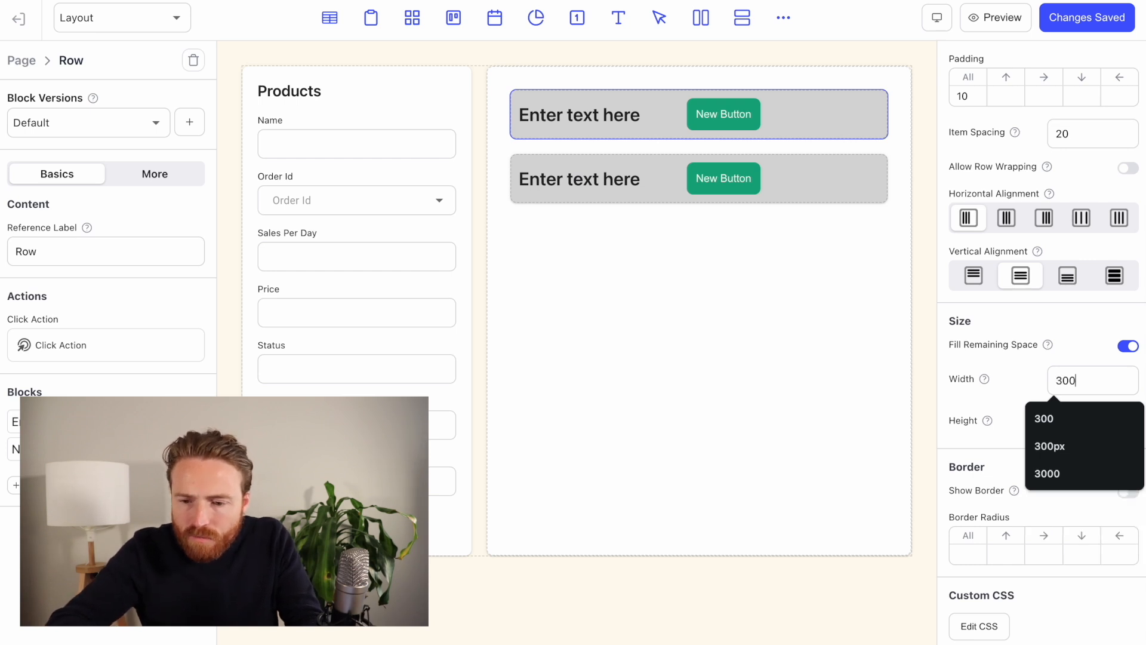
click(1088, 333)
click(1129, 347)
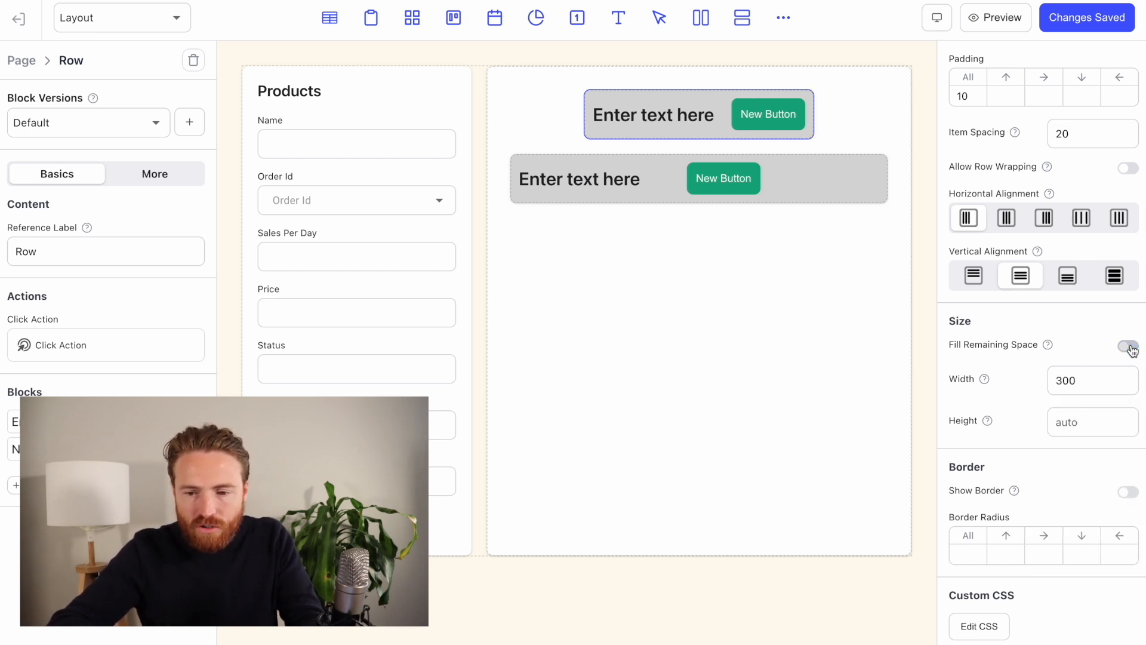
Step: Turn off Fill Remaining Space for the lower grey row and set its width to 300
click(822, 182)
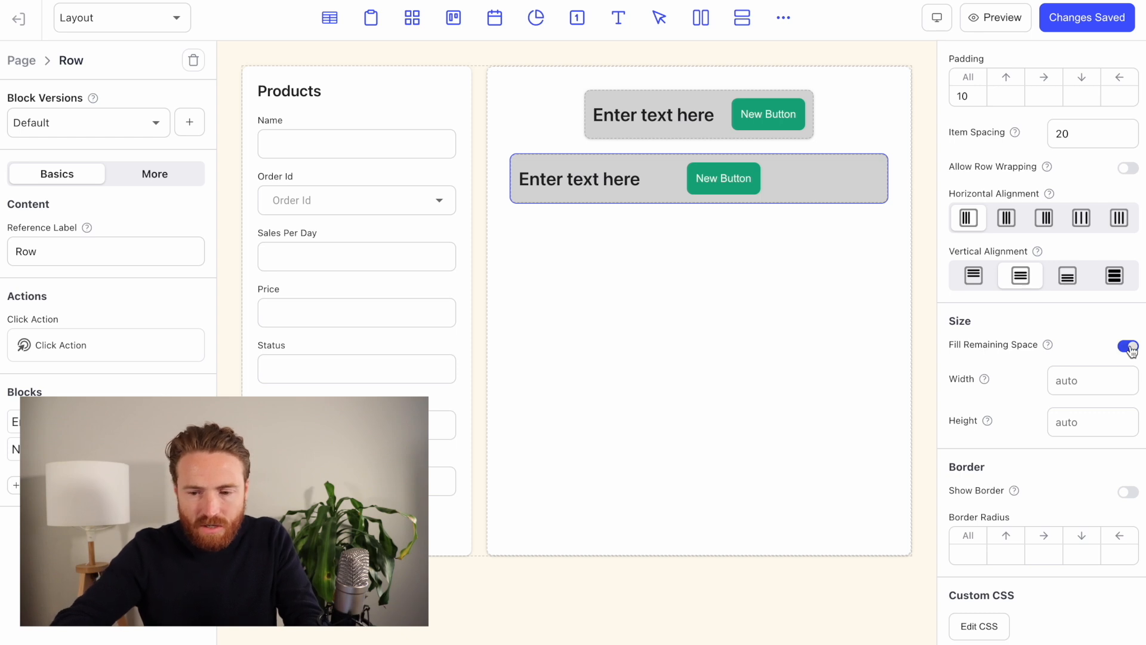
click(1079, 378)
text(300)
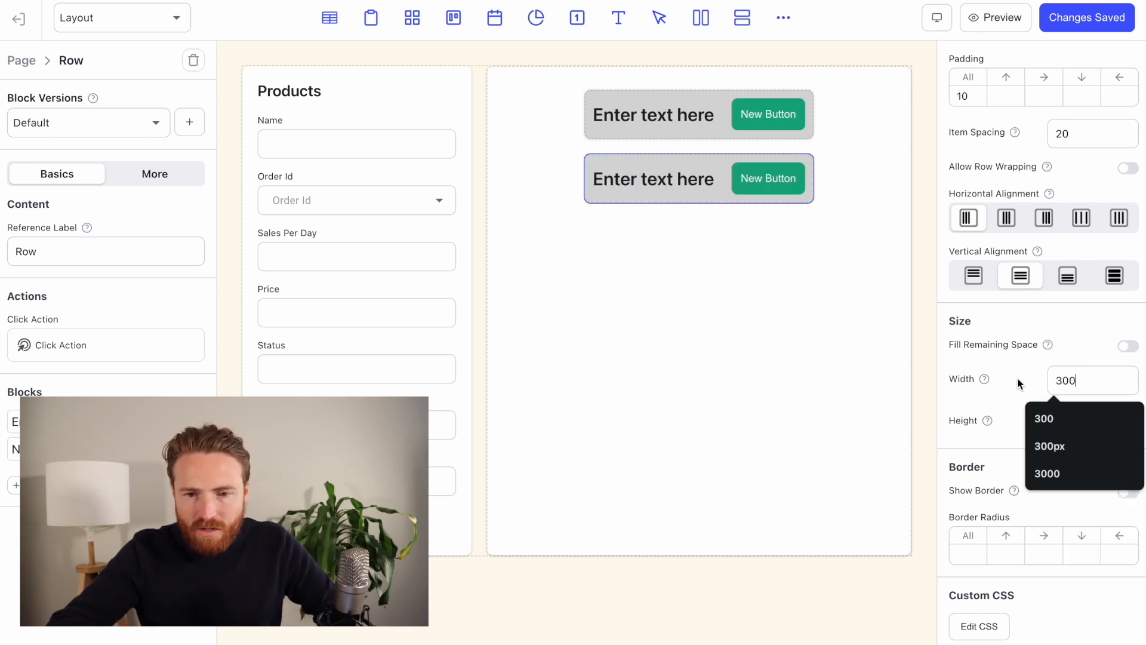
click(837, 130)
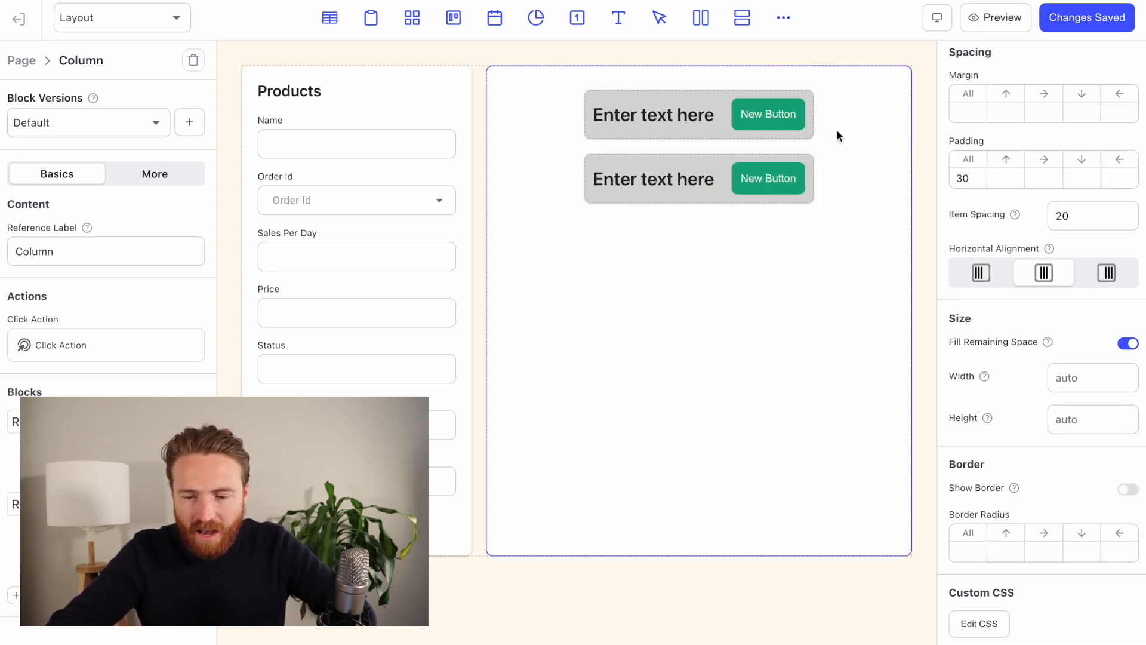